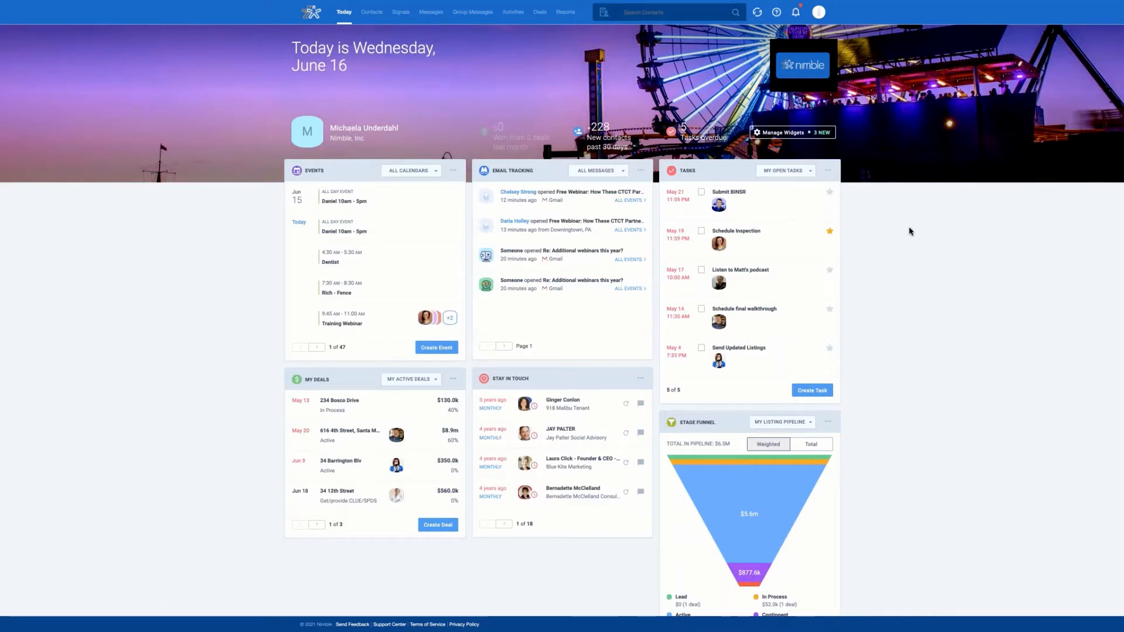
Step: In Manage Widgets, add the Pipeline Chart widget so it sits first on the Today layout
{"action": "left_click", "coordinate": [786, 134]}
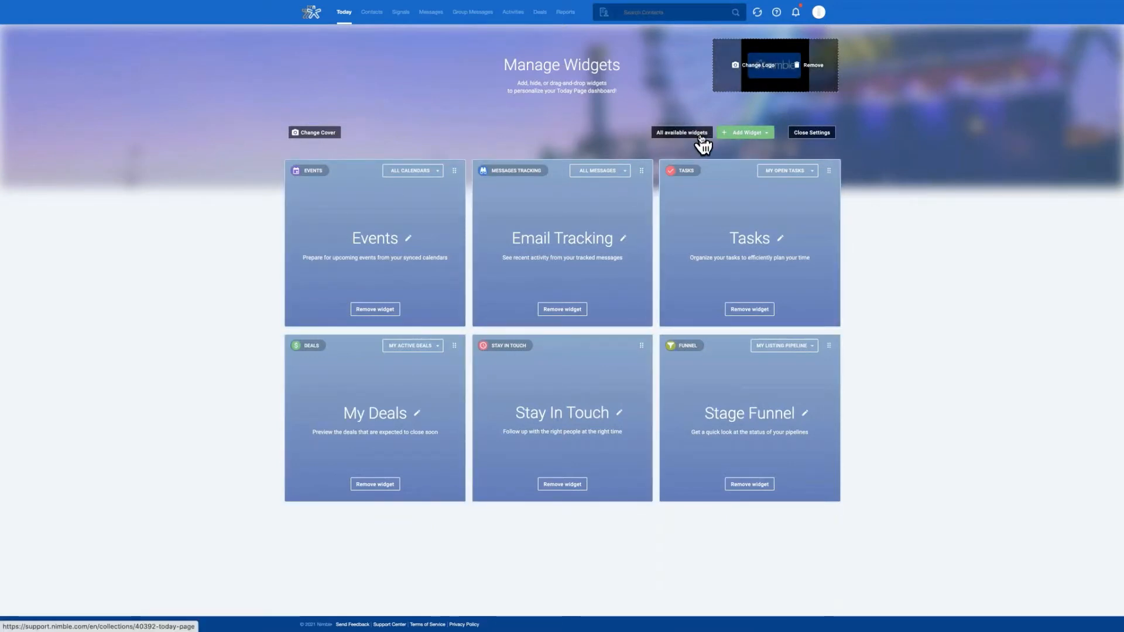
{"action": "left_click", "coordinate": [760, 136]}
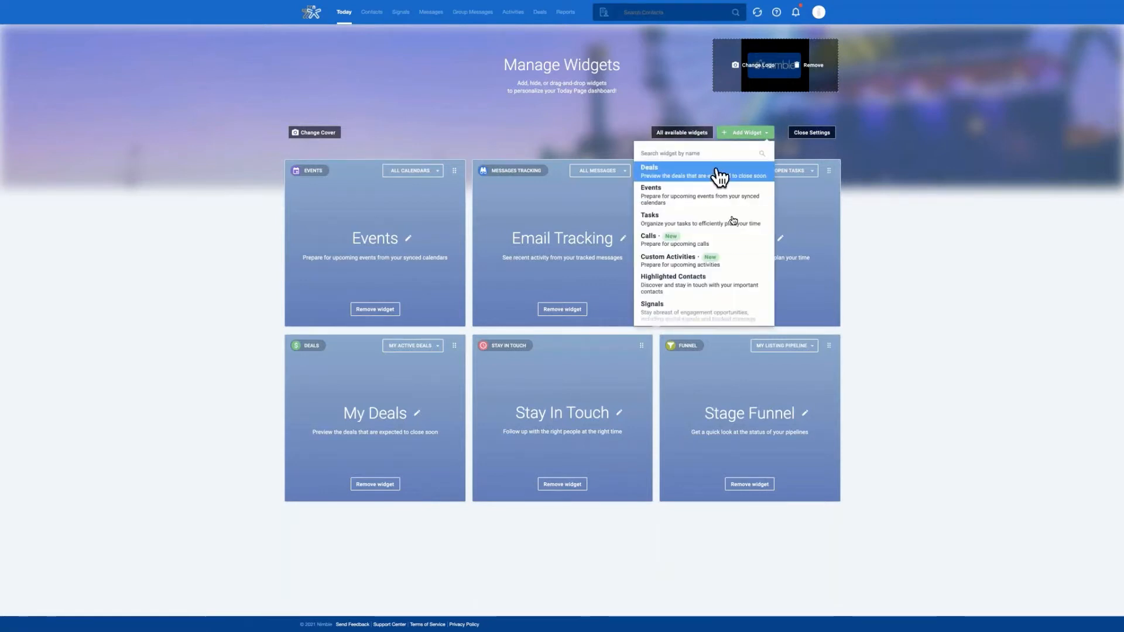
{"action": "scroll", "coordinate": [738, 238], "scroll_direction": "down", "scroll_amount": 2}
{"action": "scroll", "coordinate": [740, 240], "scroll_direction": "down", "scroll_amount": 2}
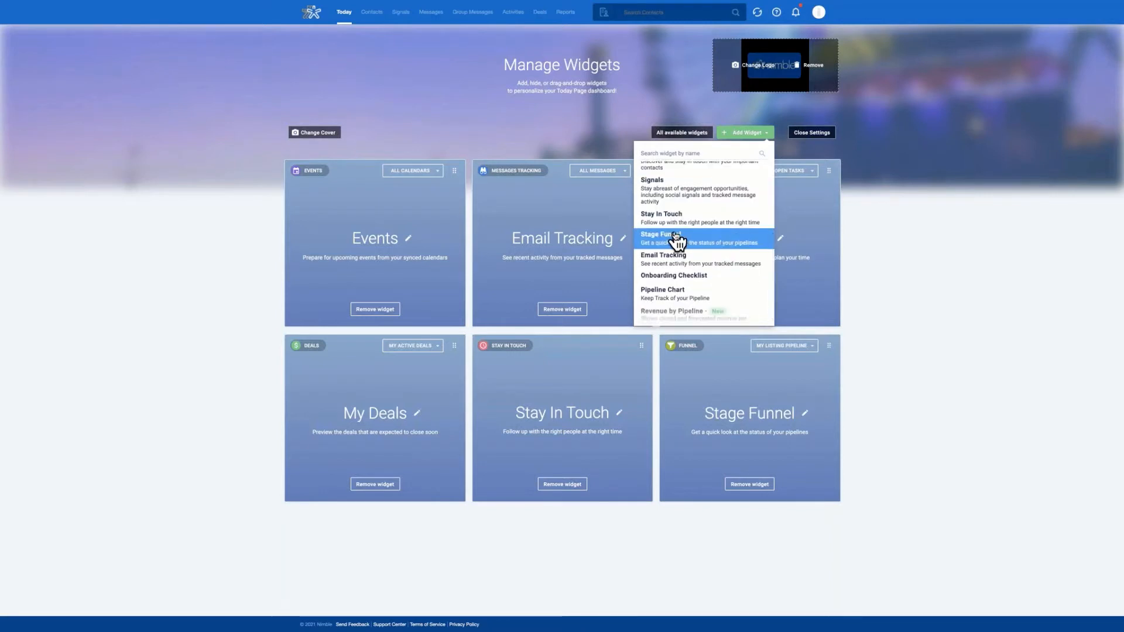
{"action": "scroll", "coordinate": [676, 241], "scroll_direction": "up", "scroll_amount": 4}
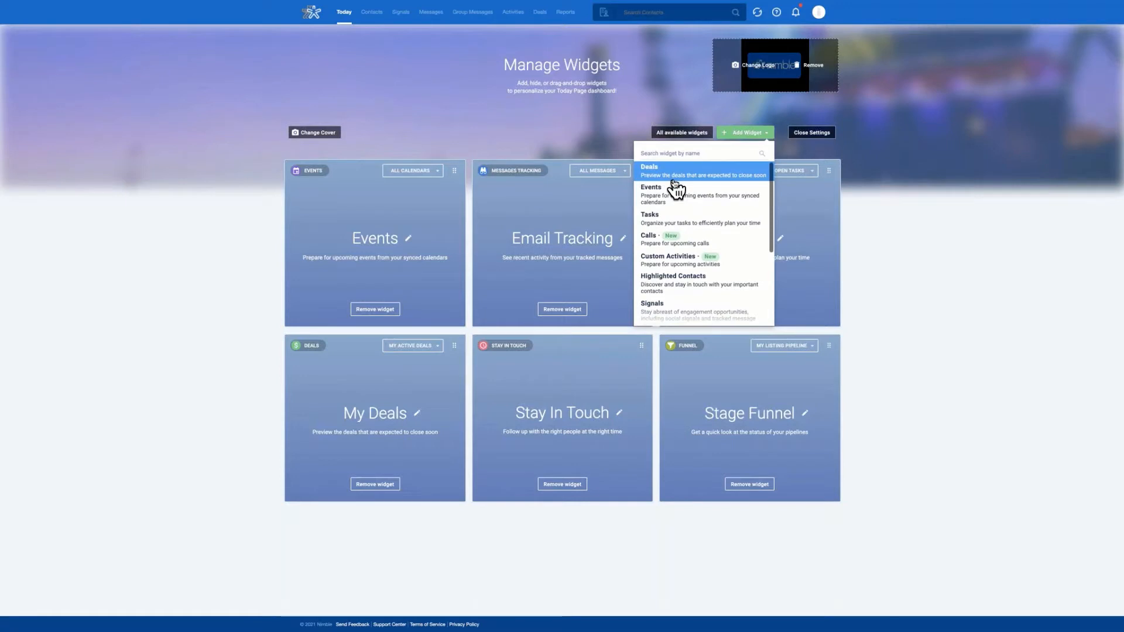
{"action": "scroll", "coordinate": [724, 210], "scroll_direction": "down", "scroll_amount": 1}
{"action": "scroll", "coordinate": [725, 210], "scroll_direction": "down", "scroll_amount": 1}
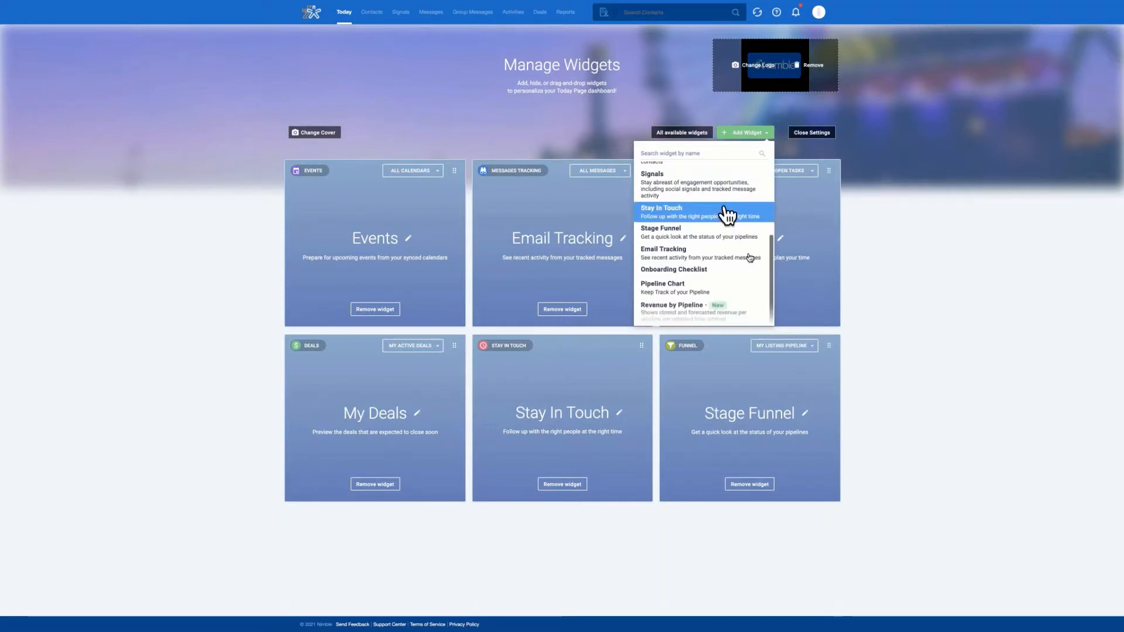
{"action": "scroll", "coordinate": [749, 260], "scroll_direction": "down", "scroll_amount": 1}
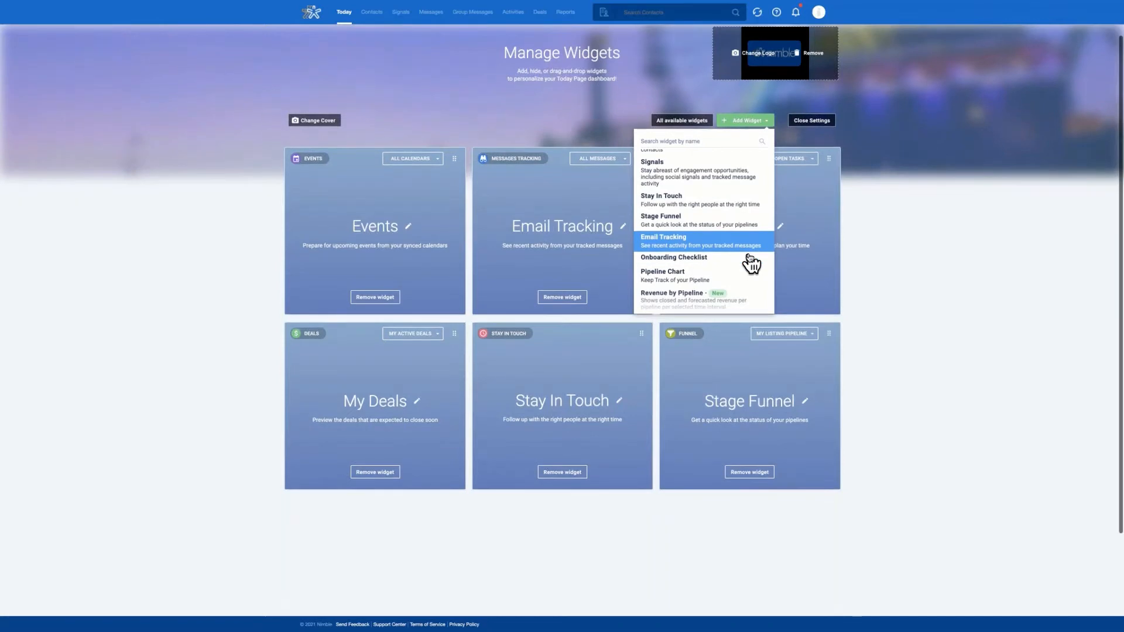
{"action": "left_click", "coordinate": [703, 277]}
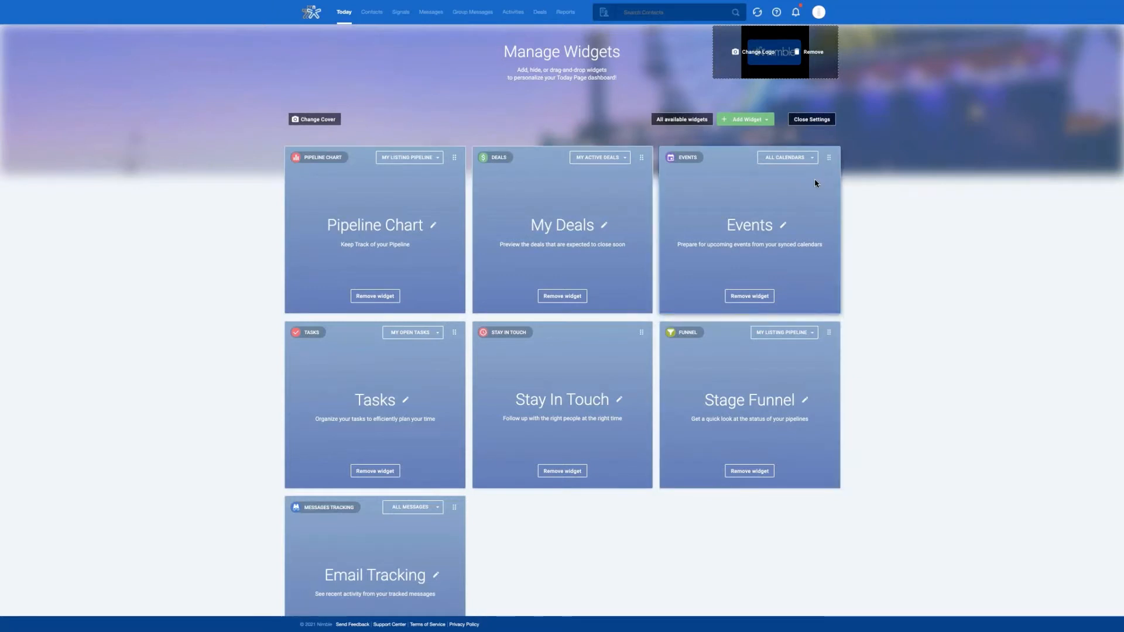
{"action": "scroll", "coordinate": [819, 183], "scroll_direction": "up", "scroll_amount": 1}
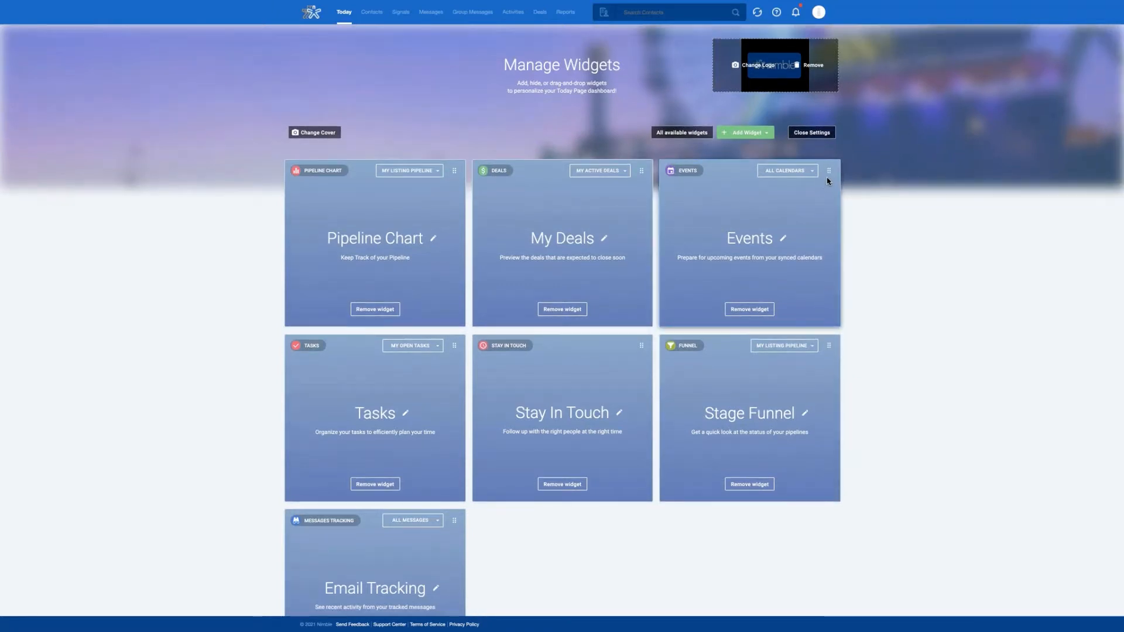
Step: Drag Events, Tasks and Stay In Touch into the three top-row slots, then close widget settings
{"action": "left_click_drag", "start_coordinate": [829, 171], "coordinate": [451, 171]}
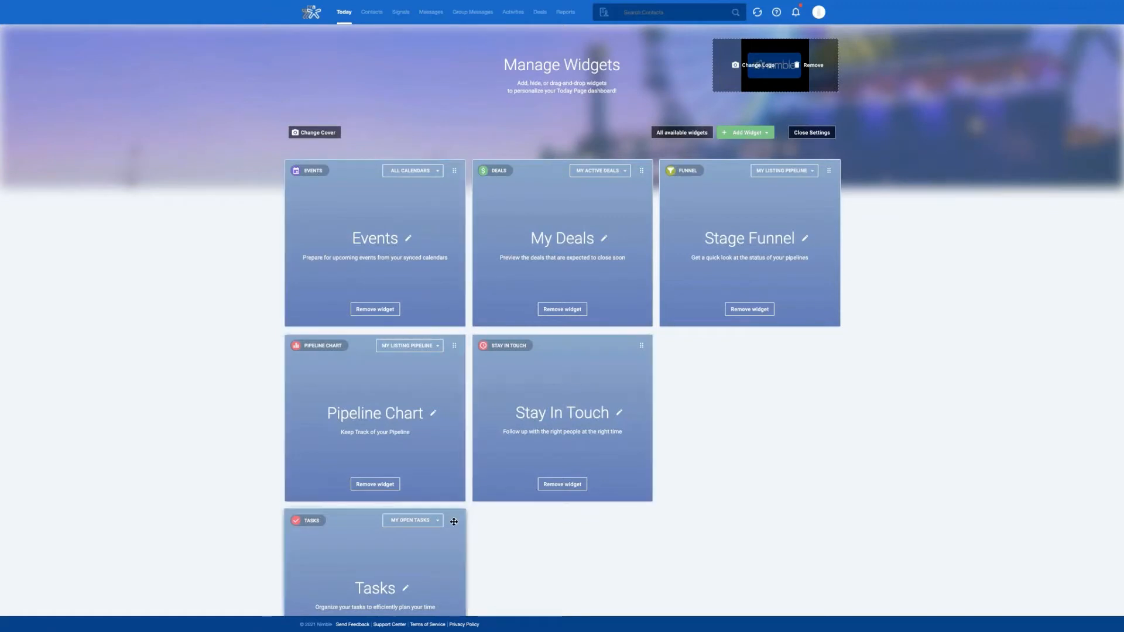
{"action": "left_click_drag", "start_coordinate": [454, 522], "coordinate": [631, 175]}
{"action": "left_click_drag", "start_coordinate": [643, 522], "coordinate": [826, 168]}
{"action": "scroll", "coordinate": [825, 168], "scroll_direction": "down", "scroll_amount": 1}
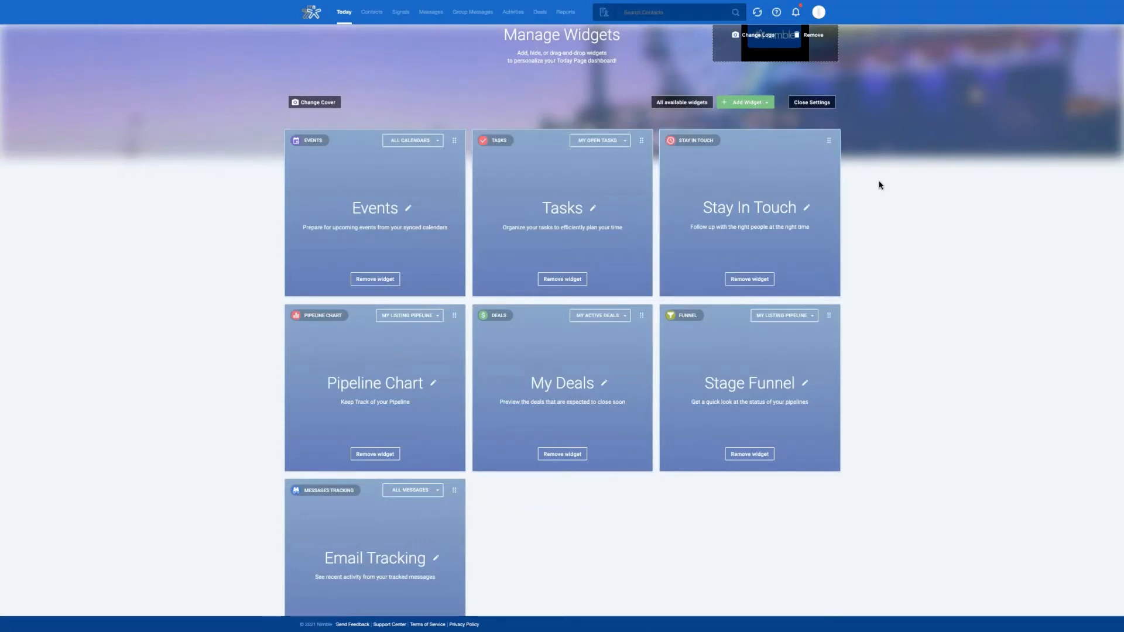
{"action": "scroll", "coordinate": [903, 314], "scroll_direction": "down", "scroll_amount": 1}
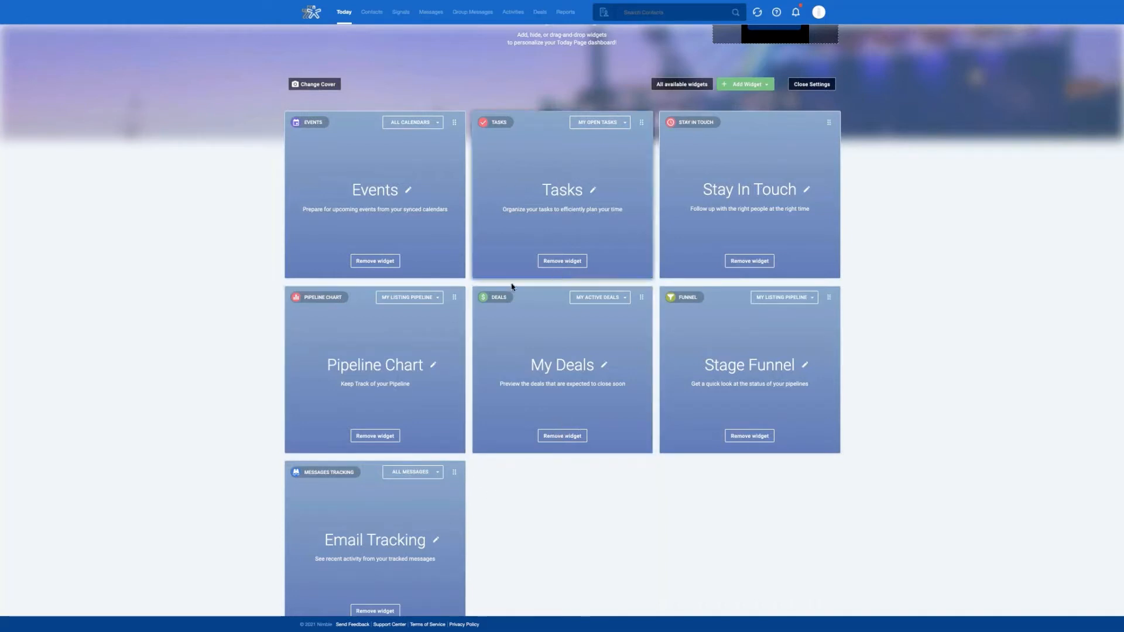
{"action": "left_click", "coordinate": [808, 87]}
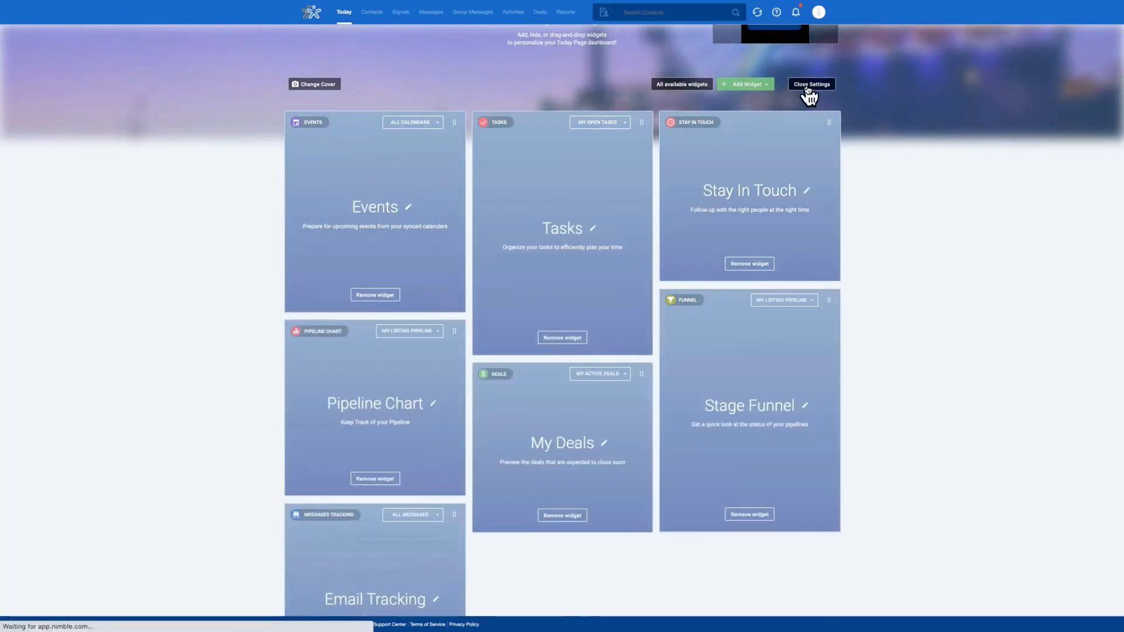
Step: Duplicate the My Deals widget and set the copy to show Team Deals > Active
{"action": "scroll", "coordinate": [808, 98], "scroll_direction": "down", "scroll_amount": 5}
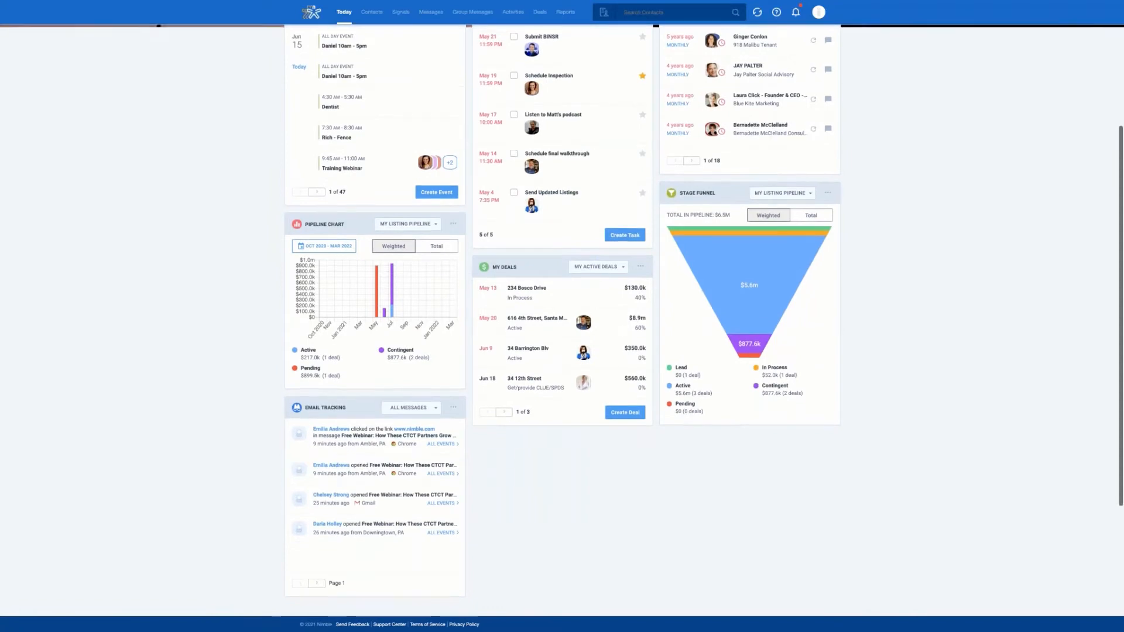
{"action": "scroll", "coordinate": [634, 427], "scroll_direction": "up", "scroll_amount": 3}
{"action": "left_click", "coordinate": [640, 422]}
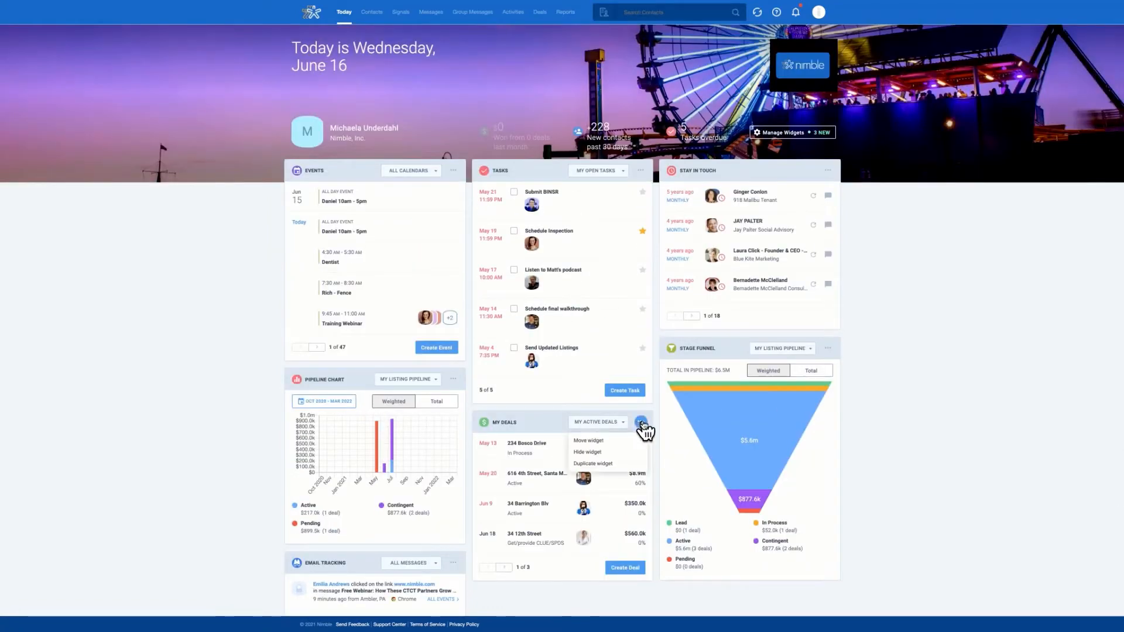
{"action": "left_click", "coordinate": [624, 465]}
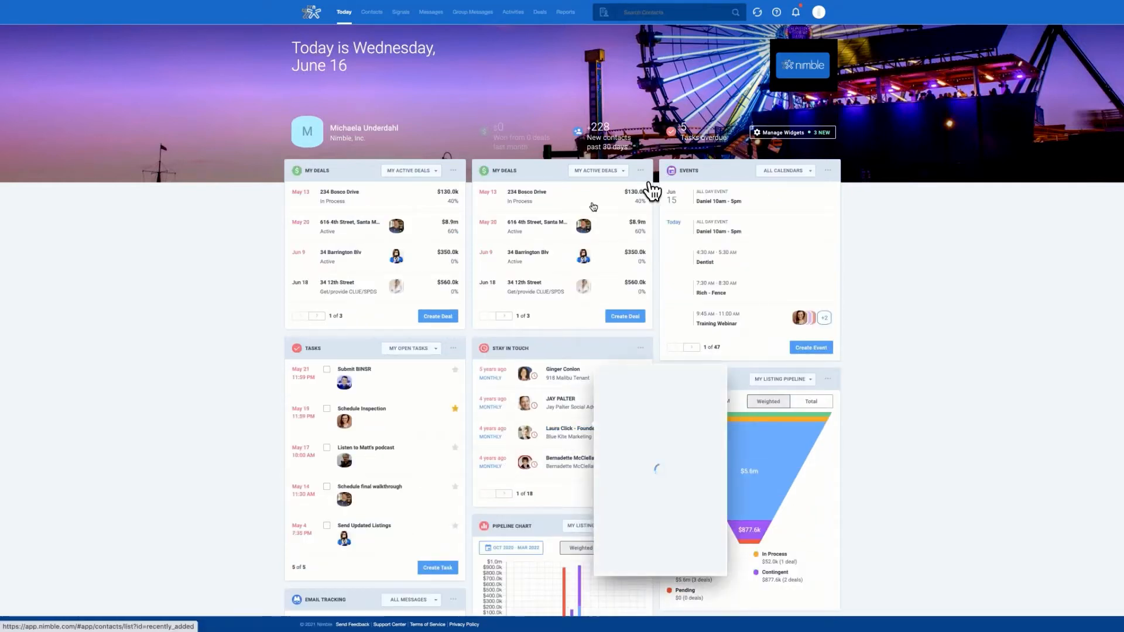
{"action": "left_click", "coordinate": [618, 174]}
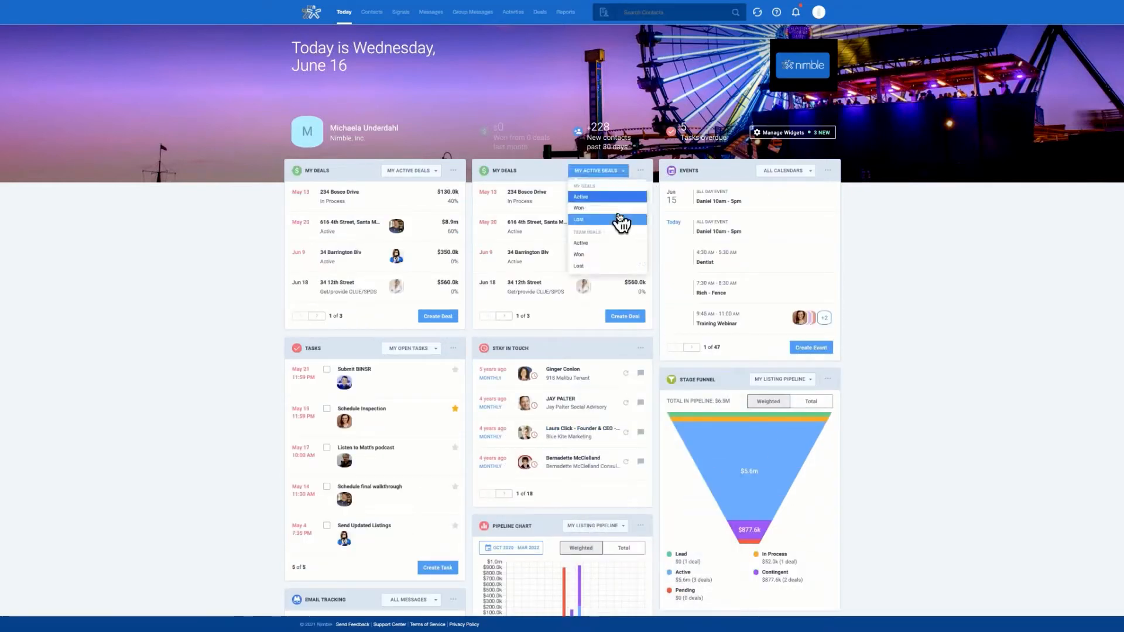
{"action": "left_click", "coordinate": [591, 244]}
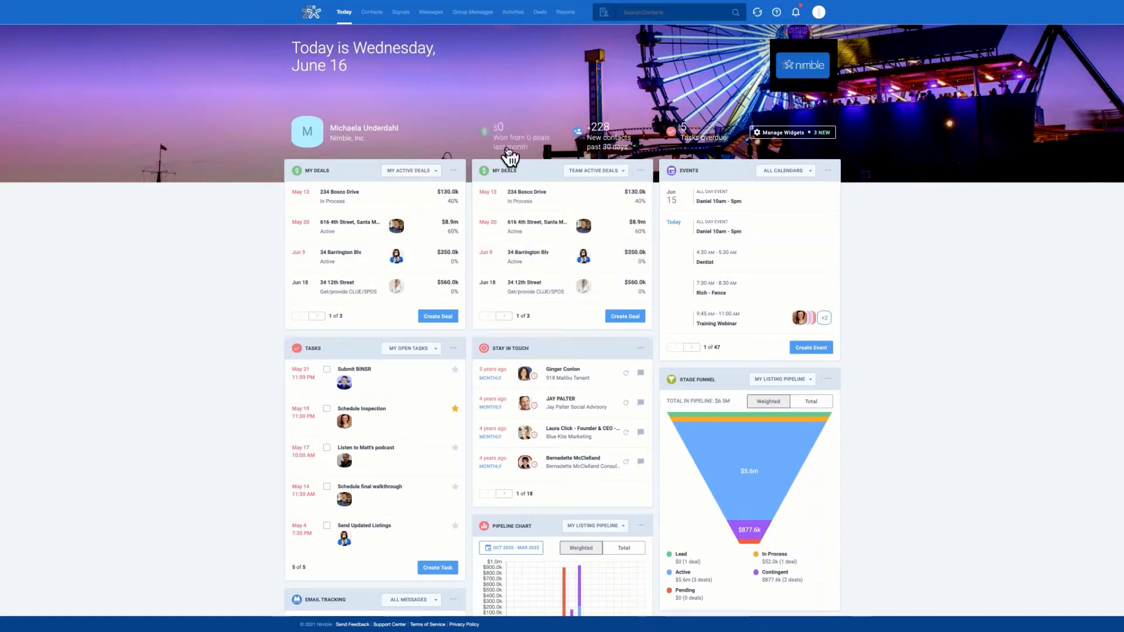
Step: Keep the original My Deals widget filtered to my active deals
{"action": "left_click", "coordinate": [433, 171]}
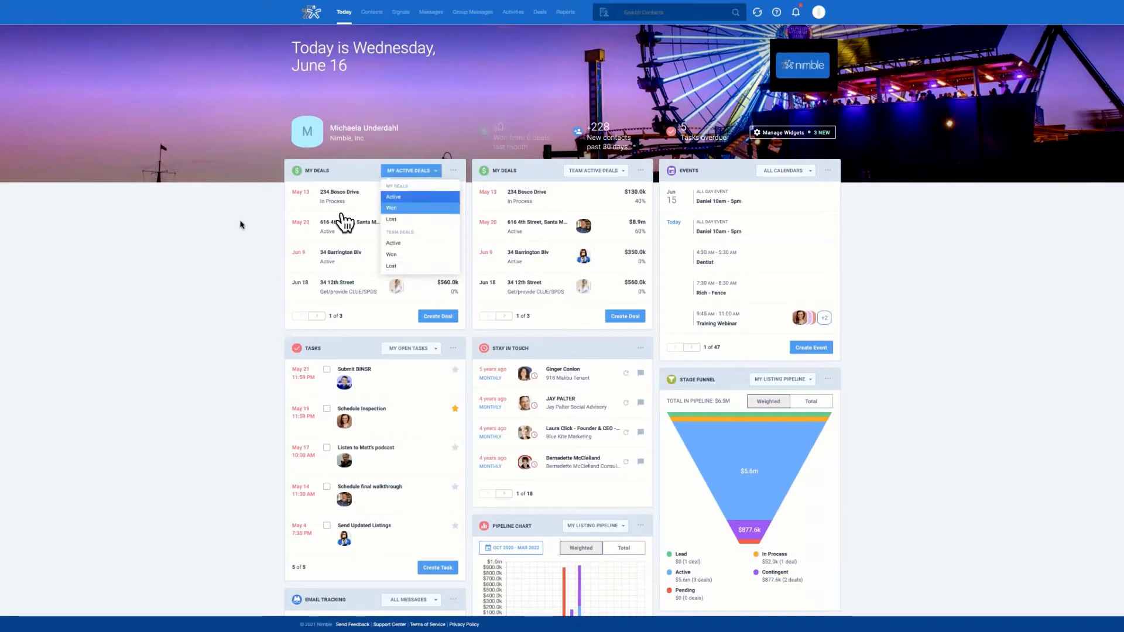
{"action": "left_click", "coordinate": [445, 197]}
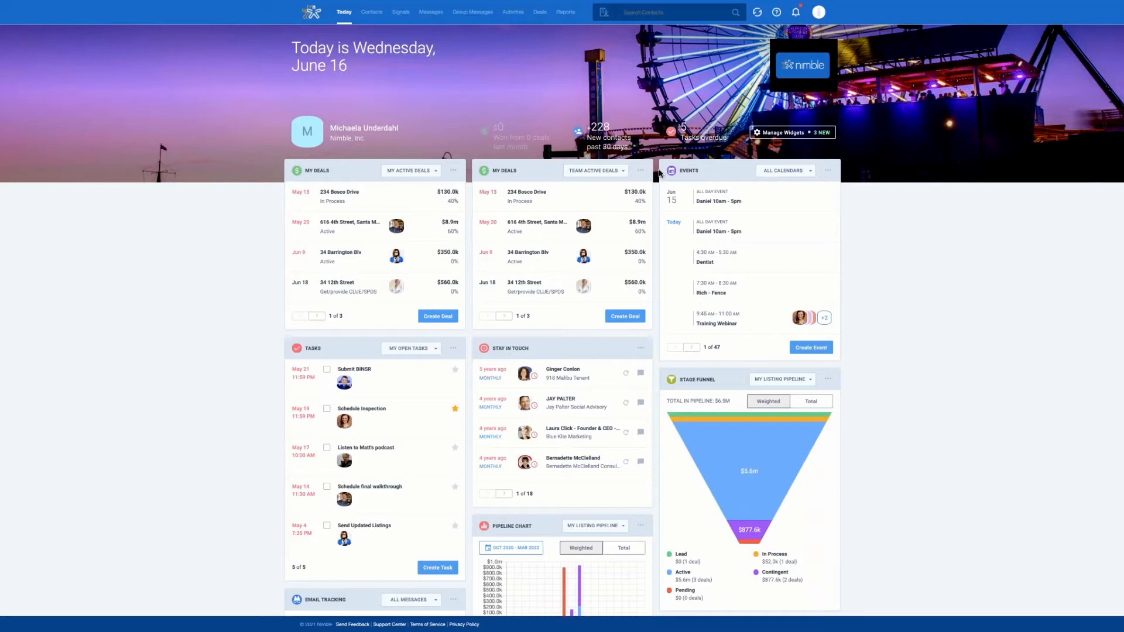
{"action": "left_click", "coordinate": [434, 171]}
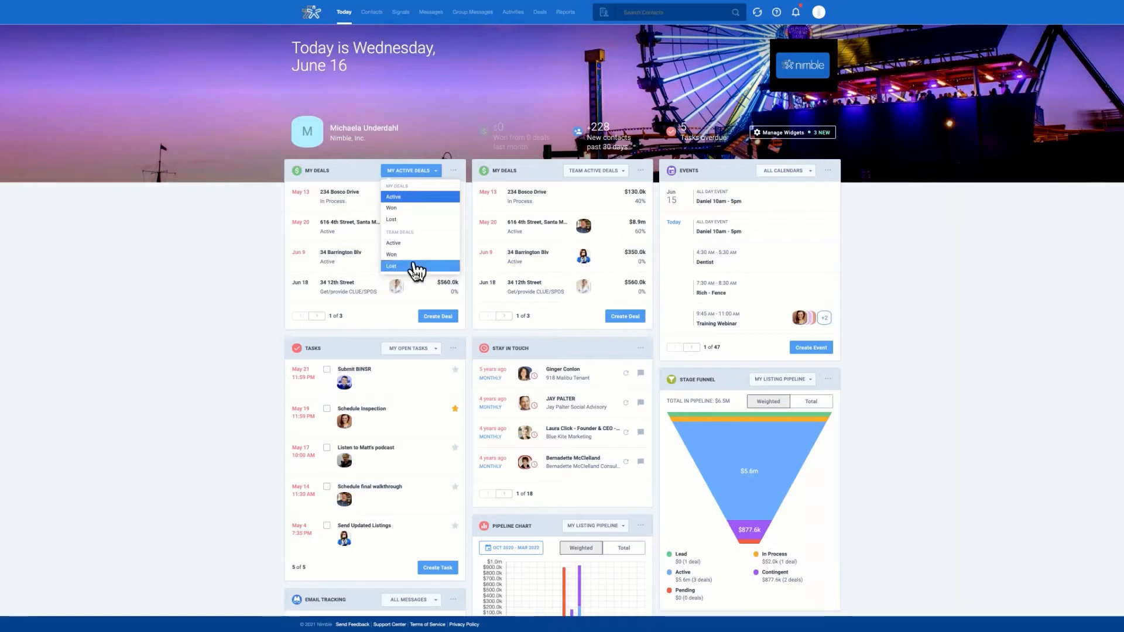
{"action": "left_click", "coordinate": [264, 272]}
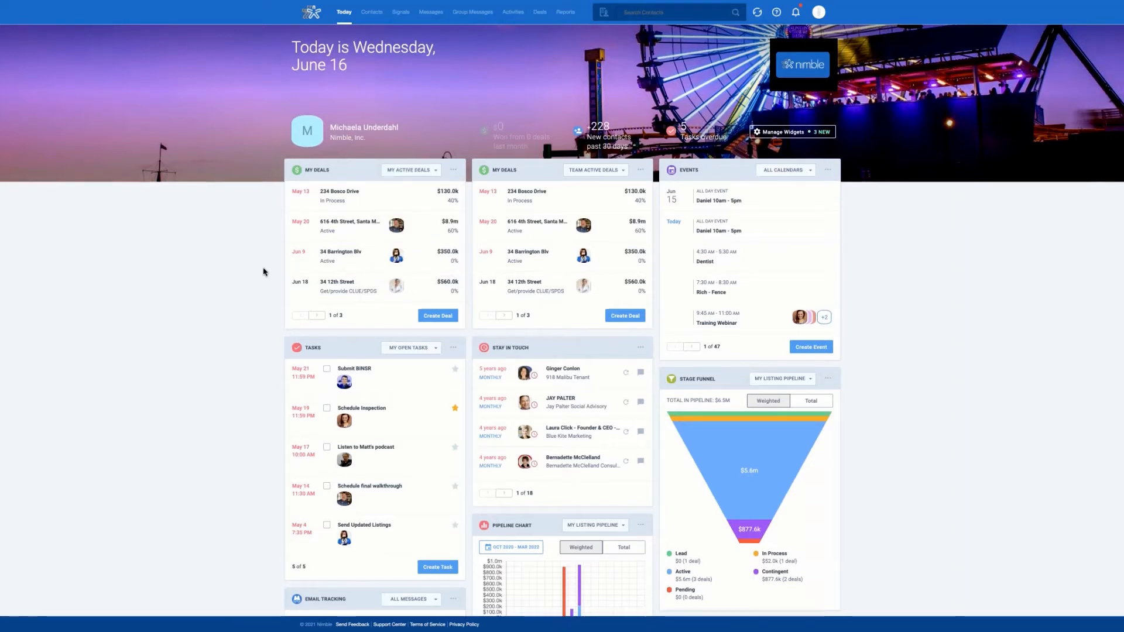
{"action": "scroll", "coordinate": [263, 272], "scroll_direction": "down", "scroll_amount": 3}
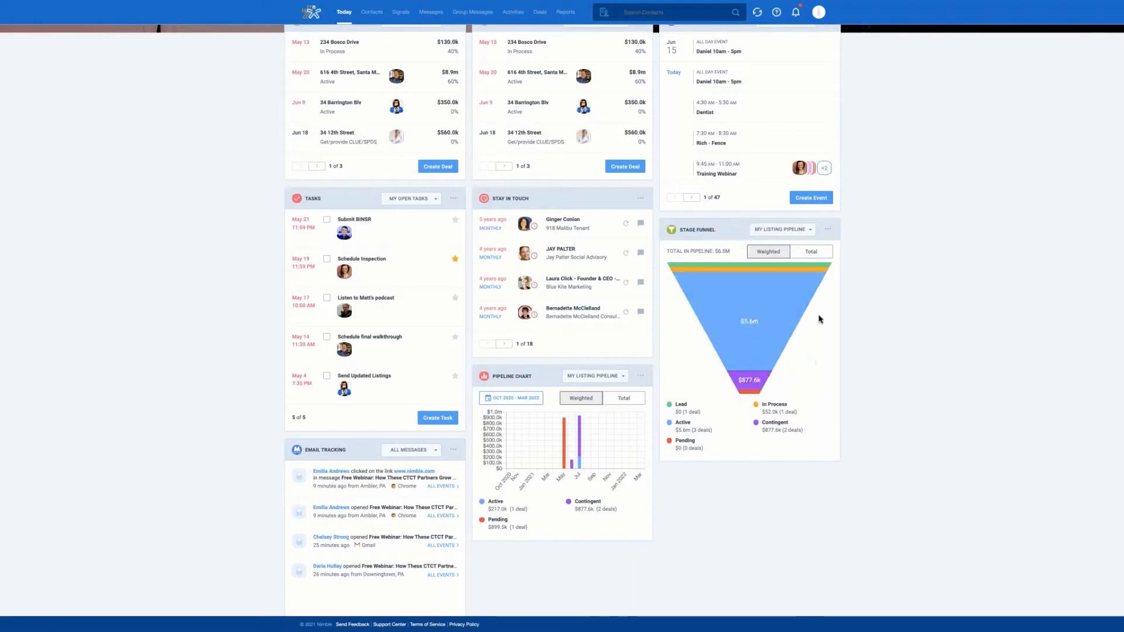
{"action": "left_click", "coordinate": [813, 232]}
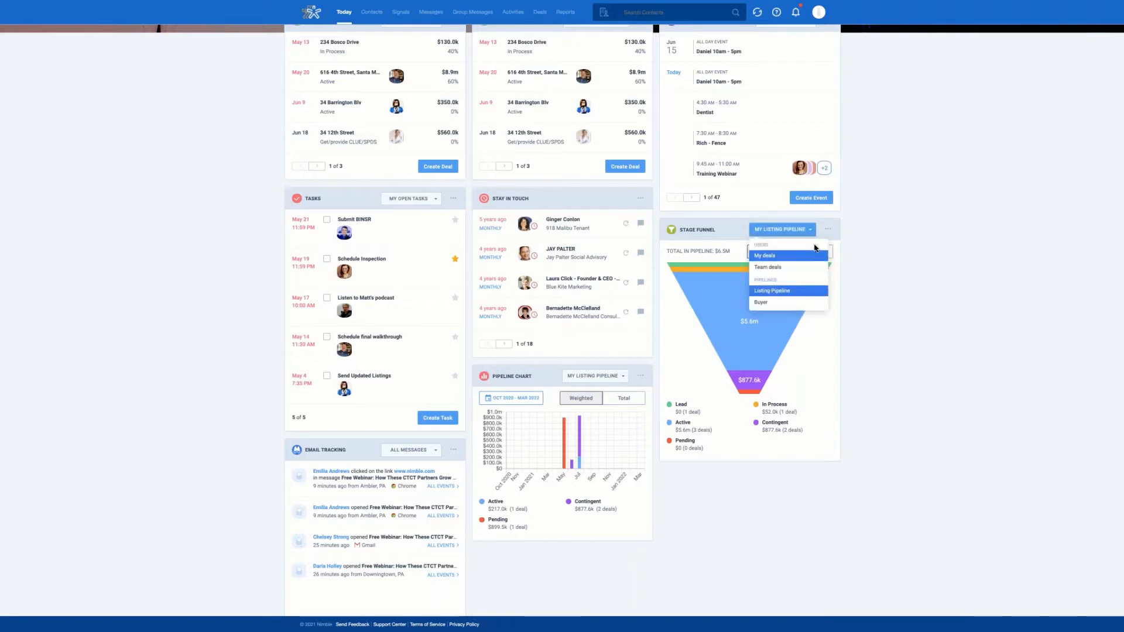
{"action": "left_click", "coordinate": [770, 303]}
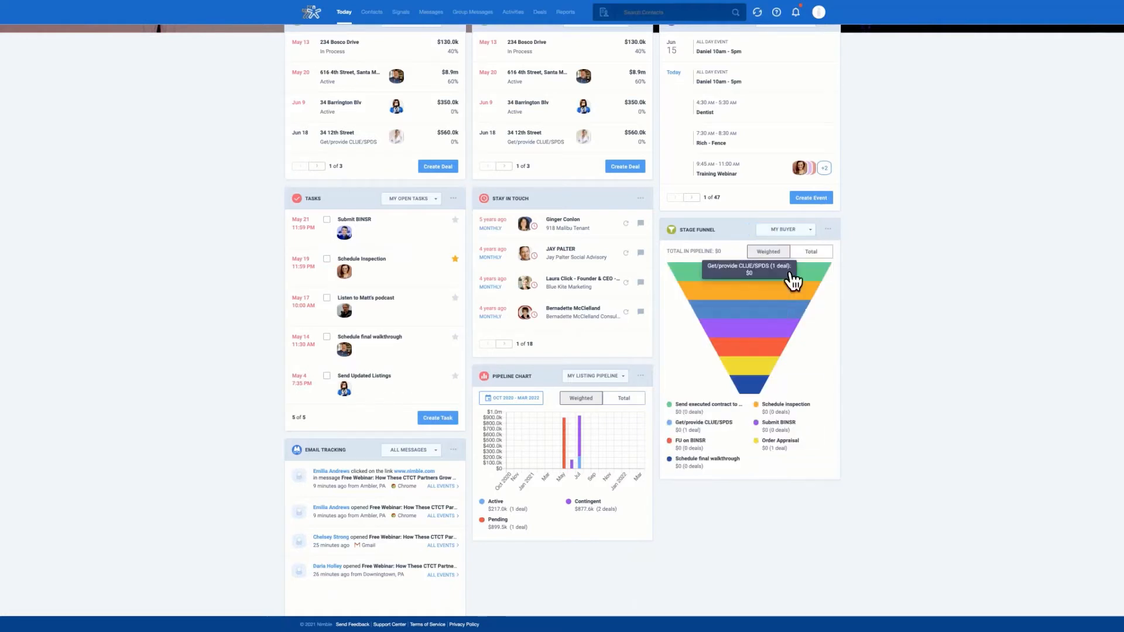
{"action": "left_click", "coordinate": [810, 232]}
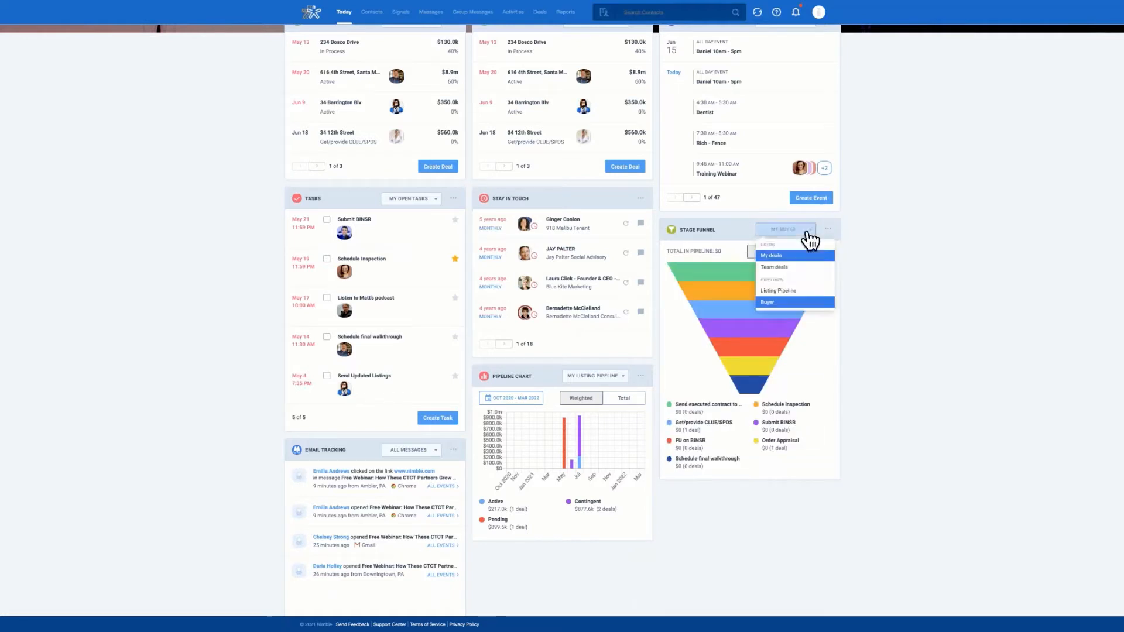
{"action": "left_click", "coordinate": [803, 293]}
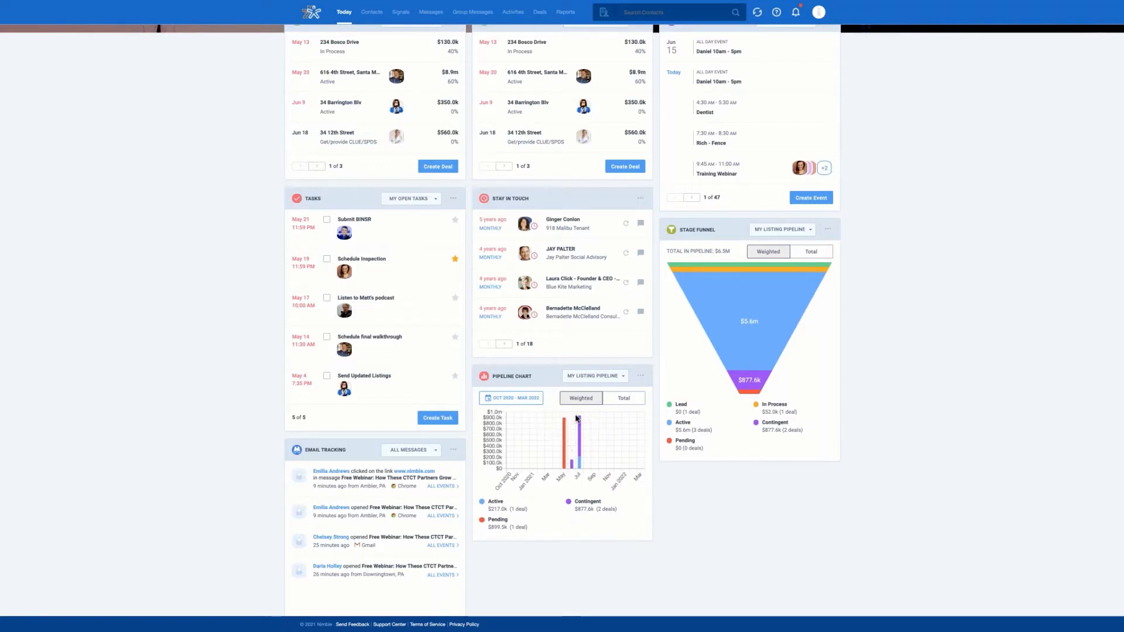
{"action": "scroll", "coordinate": [921, 450], "scroll_direction": "up", "scroll_amount": 1}
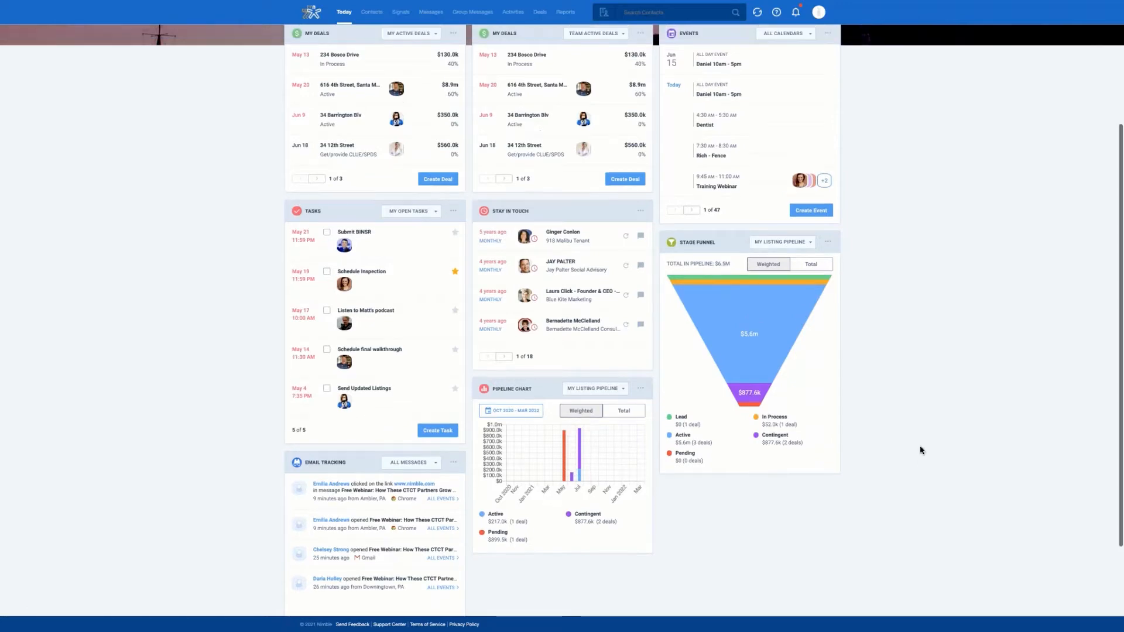
{"action": "scroll", "coordinate": [922, 450], "scroll_direction": "up", "scroll_amount": 3}
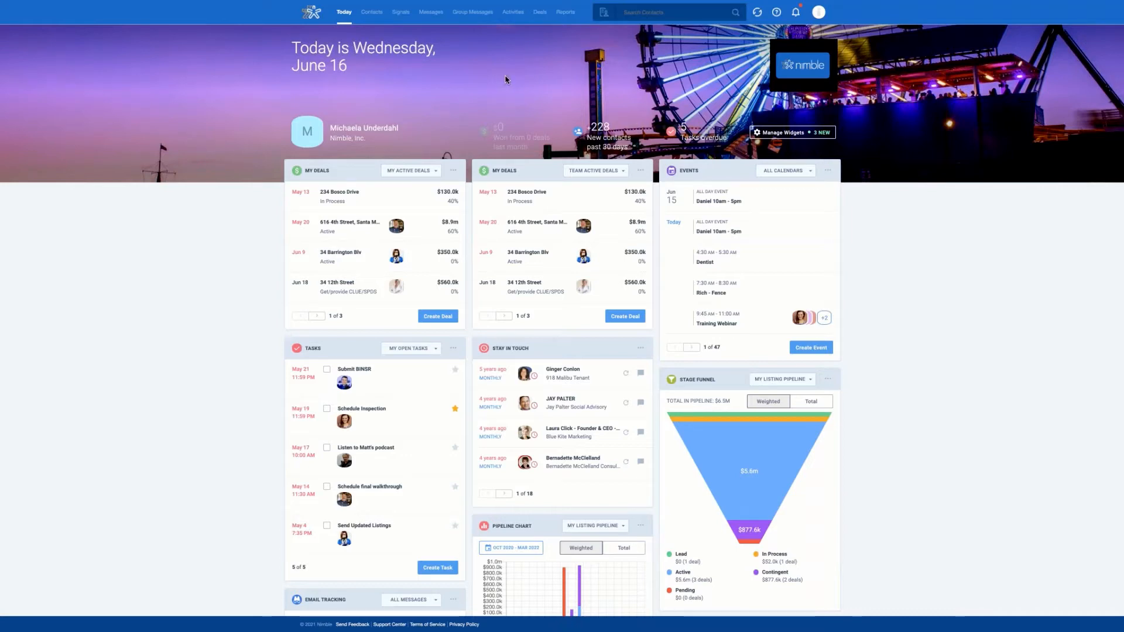
{"action": "left_click", "coordinate": [369, 16]}
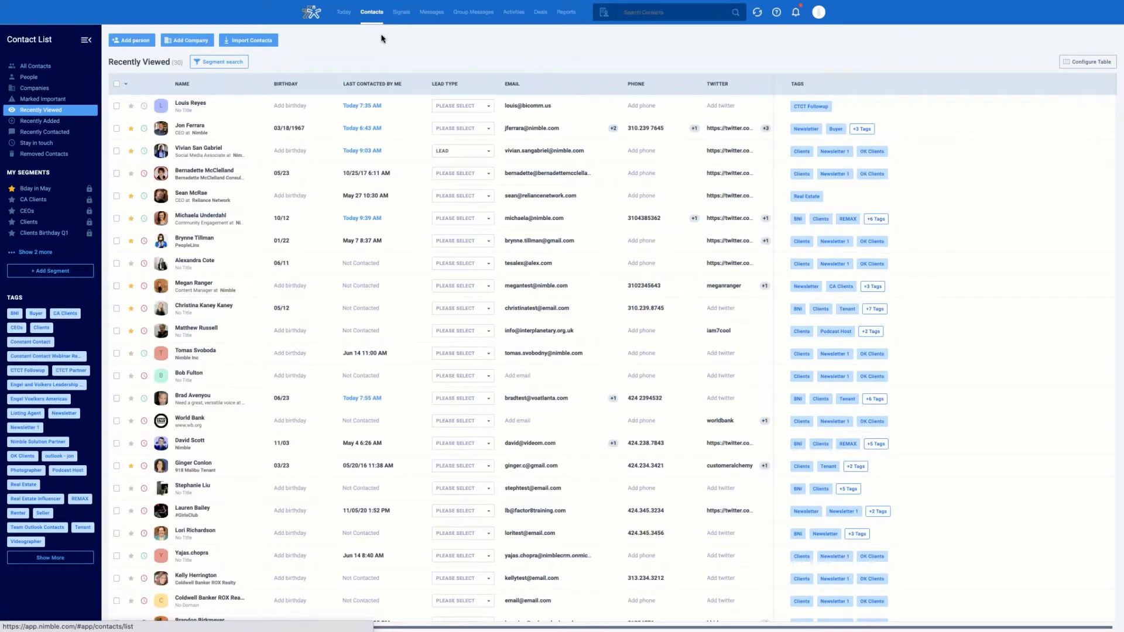
{"action": "left_click", "coordinate": [198, 128]}
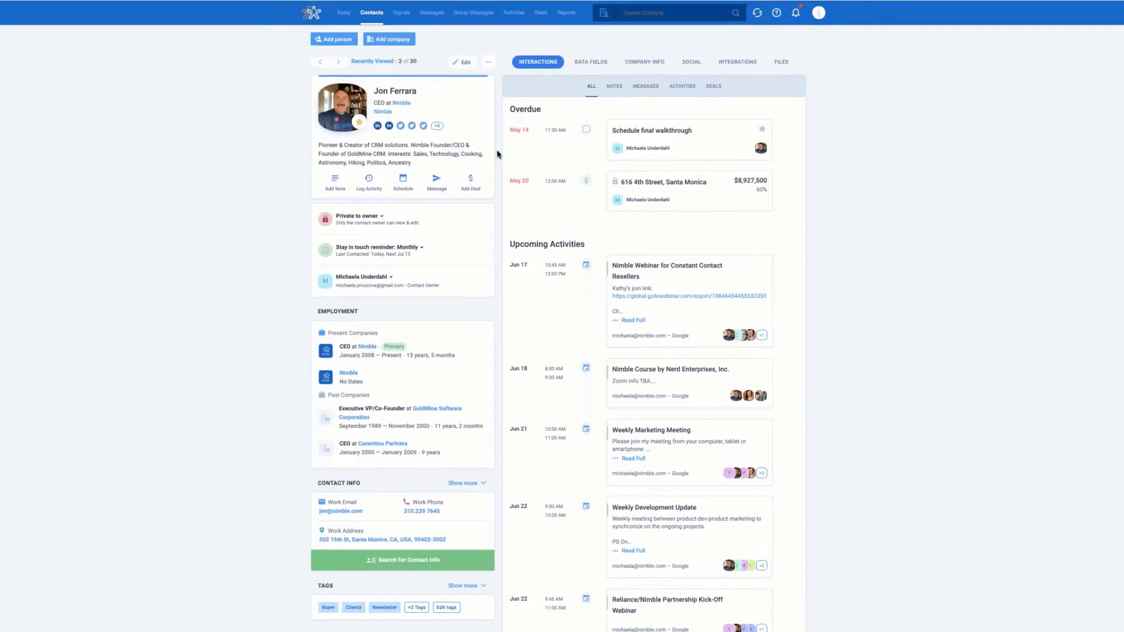
{"action": "left_click", "coordinate": [482, 186]}
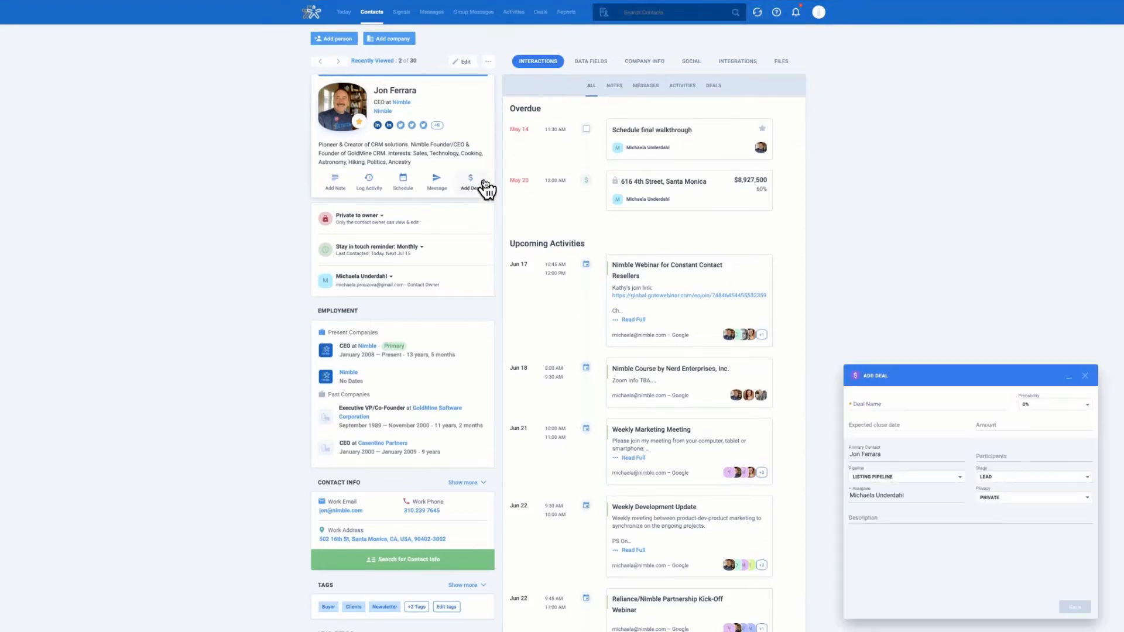
{"action": "left_click", "coordinate": [868, 404]}
{"action": "left_click", "coordinate": [1061, 405]}
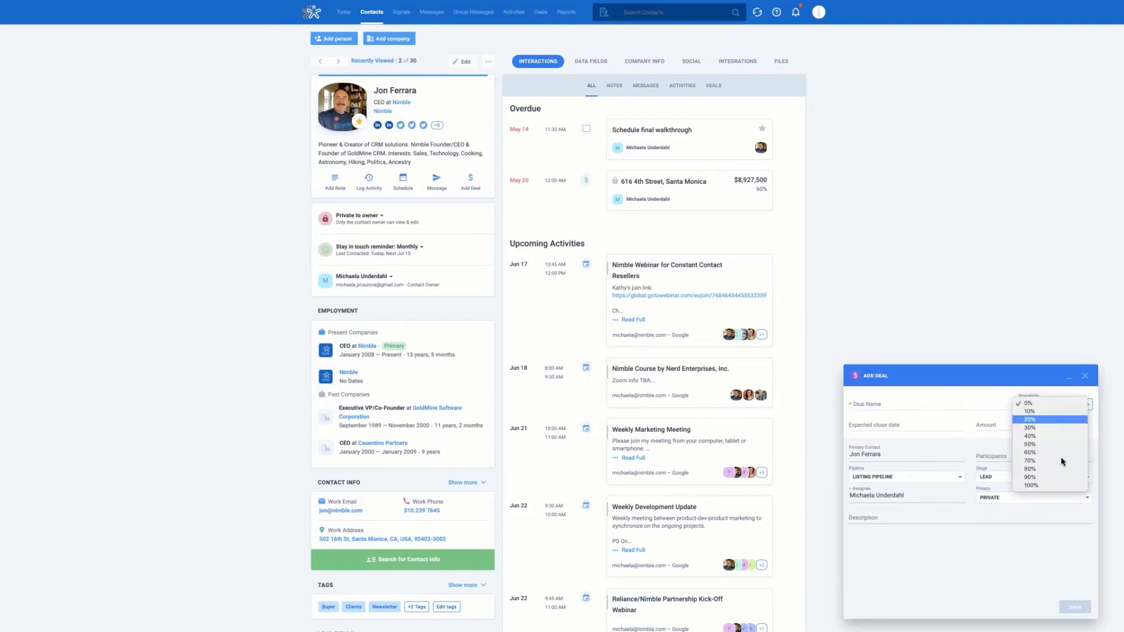
{"action": "left_click", "coordinate": [876, 427]}
{"action": "left_click", "coordinate": [877, 427]}
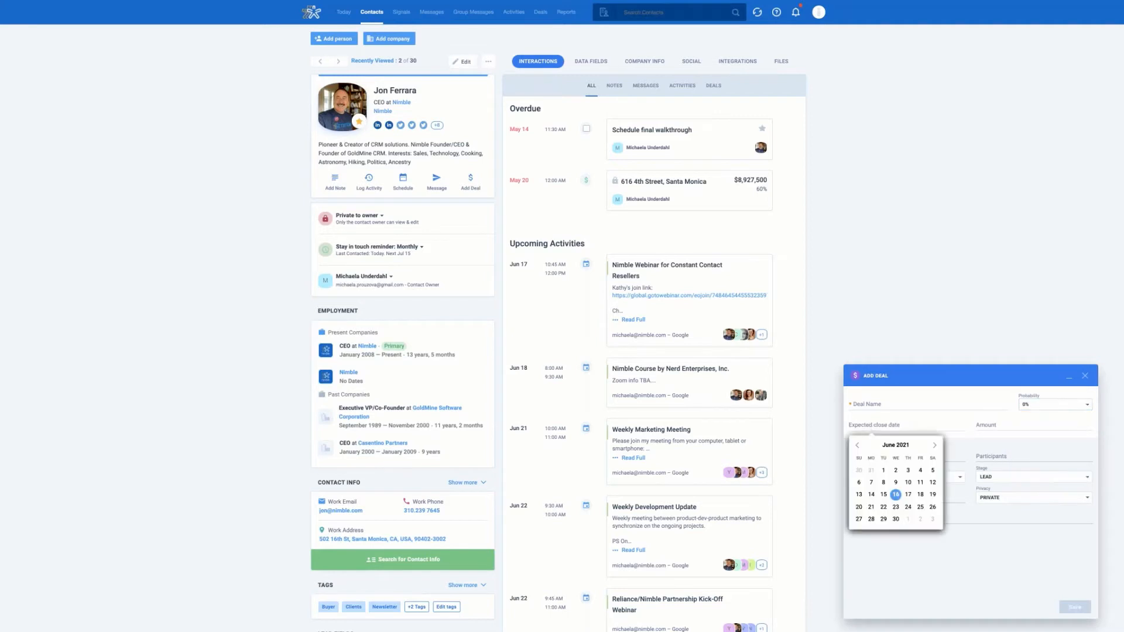
{"action": "left_click", "coordinate": [992, 423]}
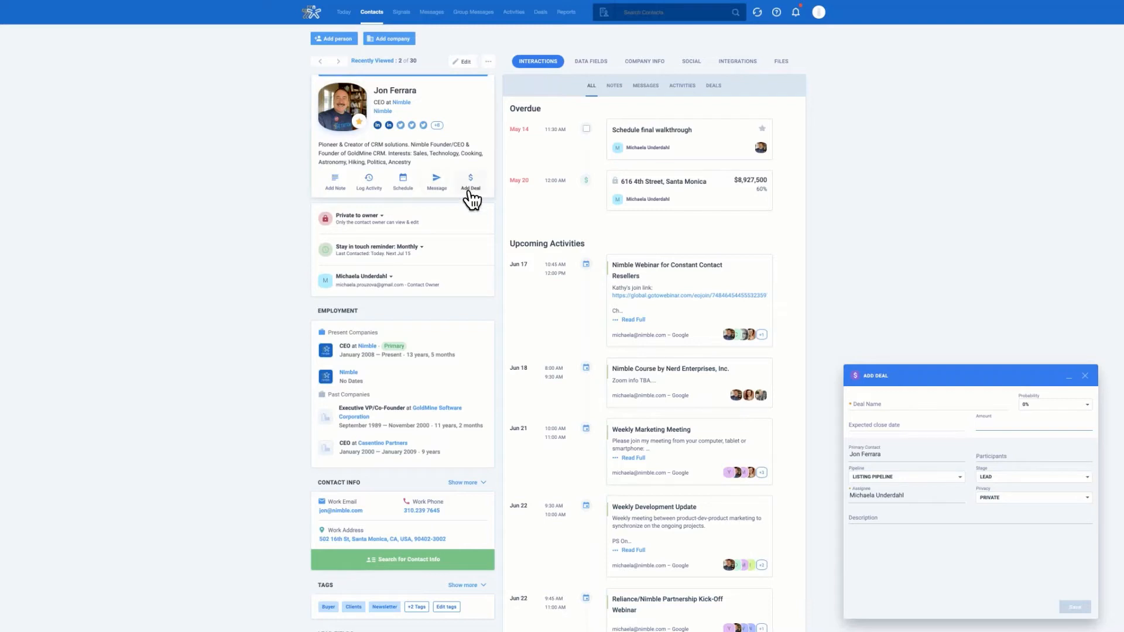
{"action": "left_click", "coordinate": [994, 456]}
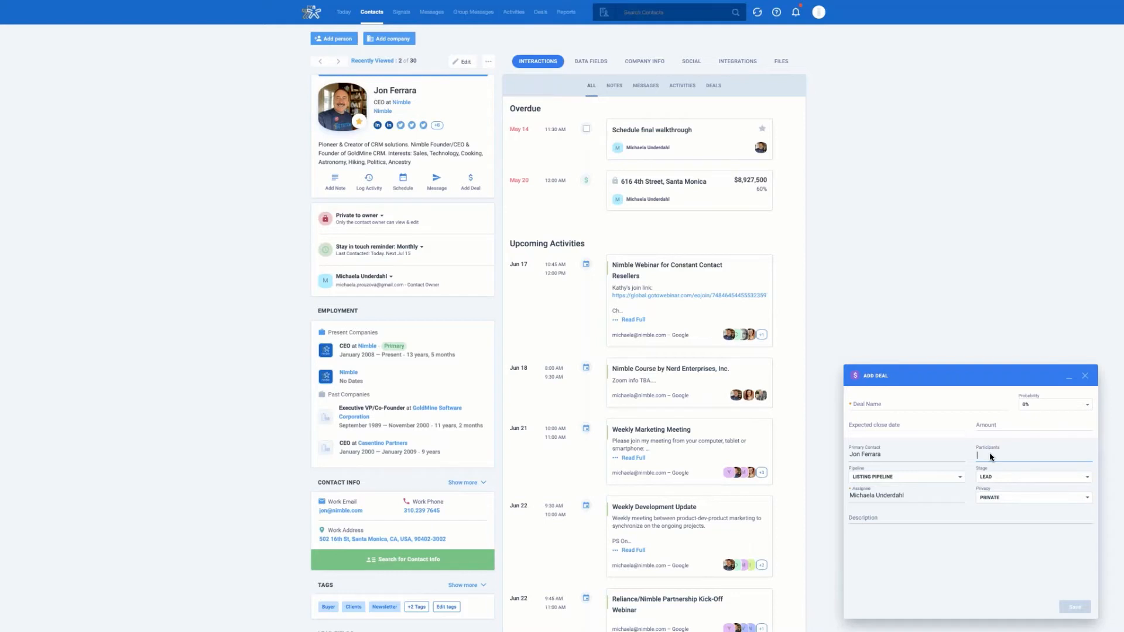
{"action": "left_click", "coordinate": [952, 479]}
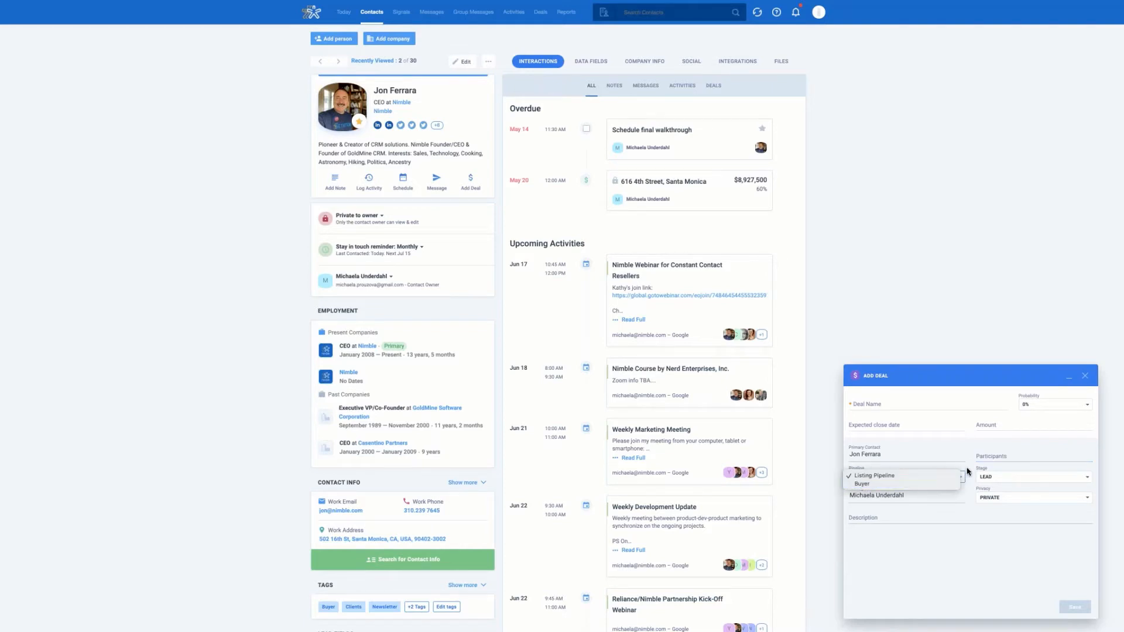
{"action": "left_click", "coordinate": [967, 472]}
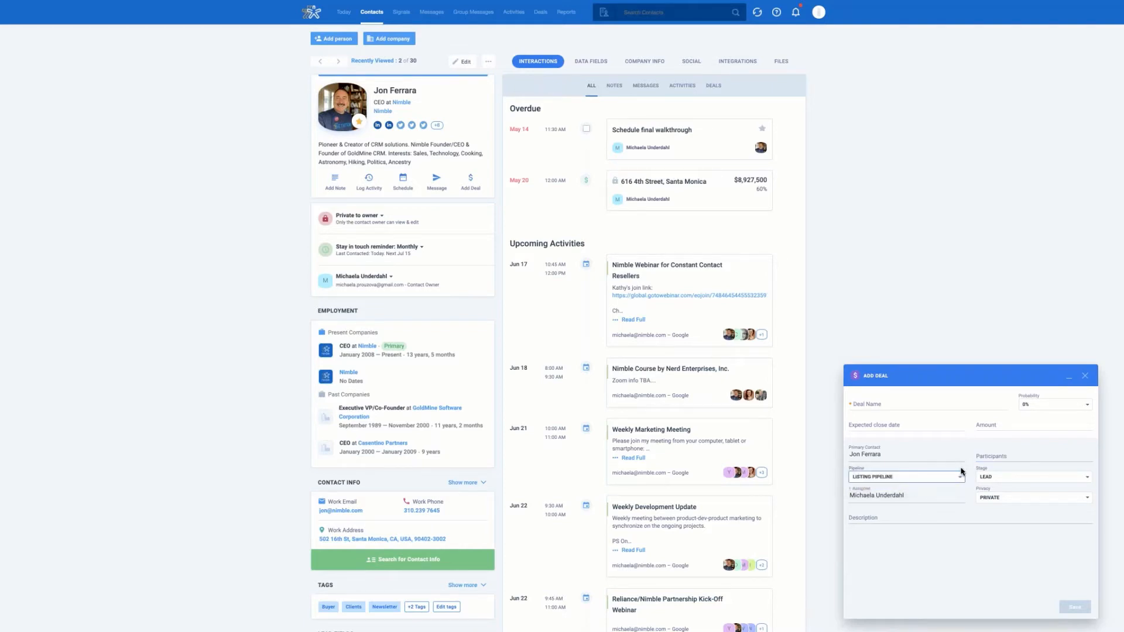
{"action": "left_click", "coordinate": [1086, 479]}
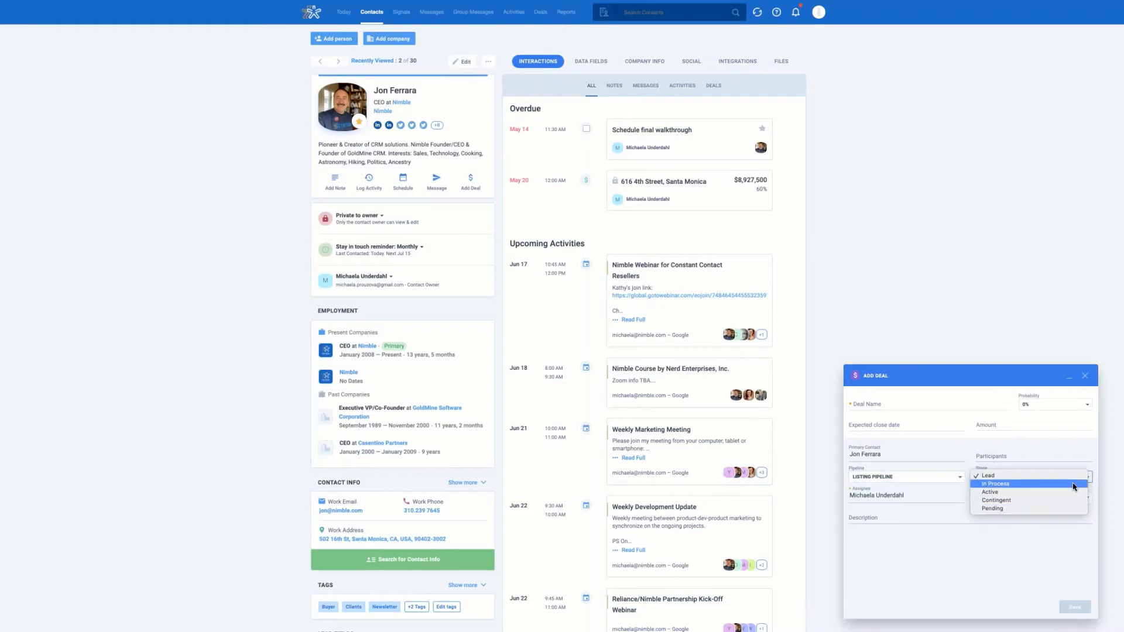
{"action": "left_click", "coordinate": [987, 475]}
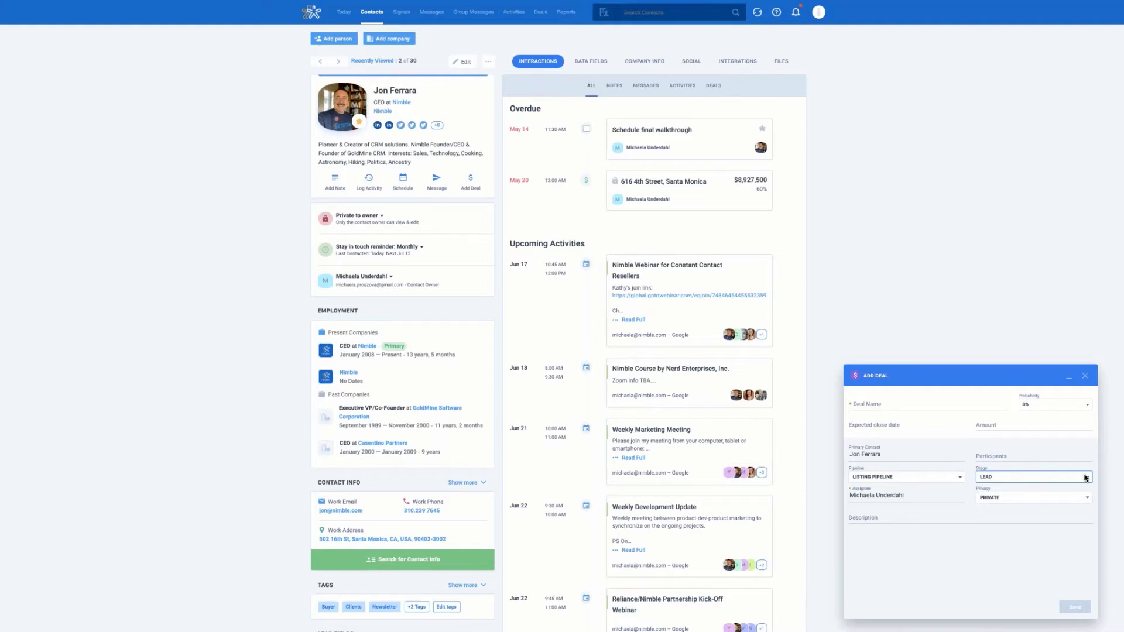
{"action": "left_click", "coordinate": [878, 498]}
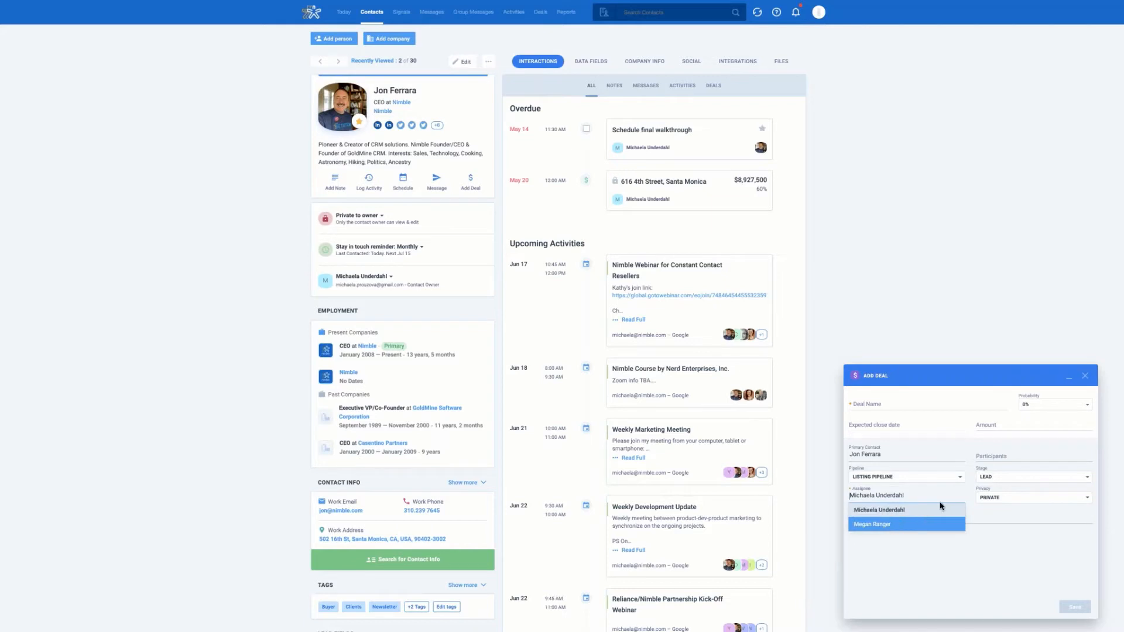
{"action": "left_click", "coordinate": [962, 493]}
{"action": "left_click", "coordinate": [1064, 498]}
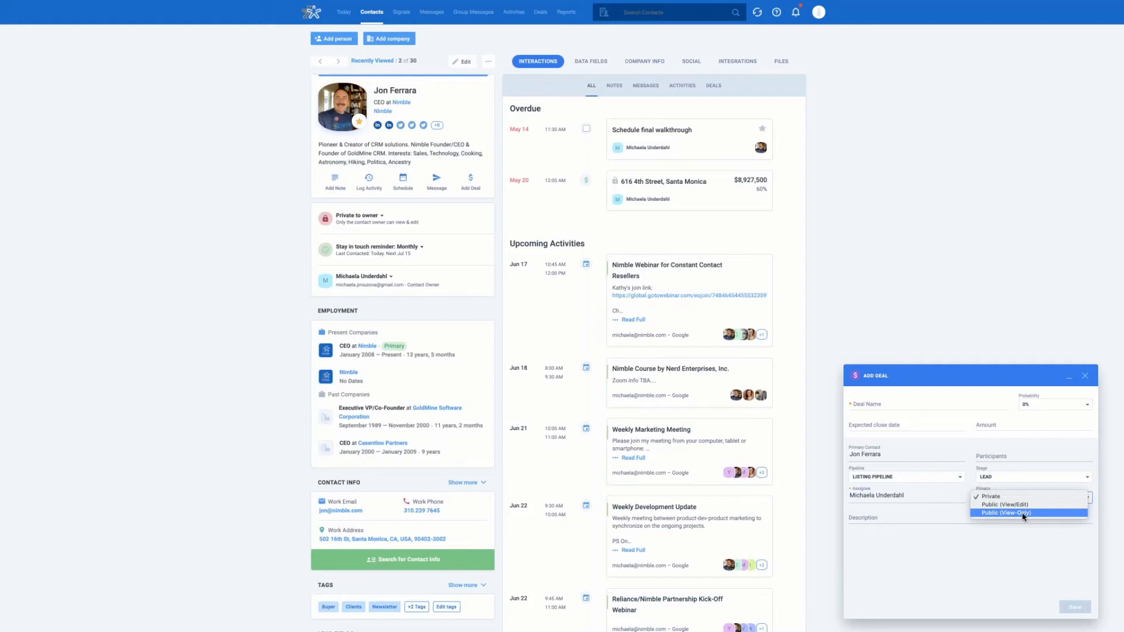
{"action": "left_click", "coordinate": [1084, 378]}
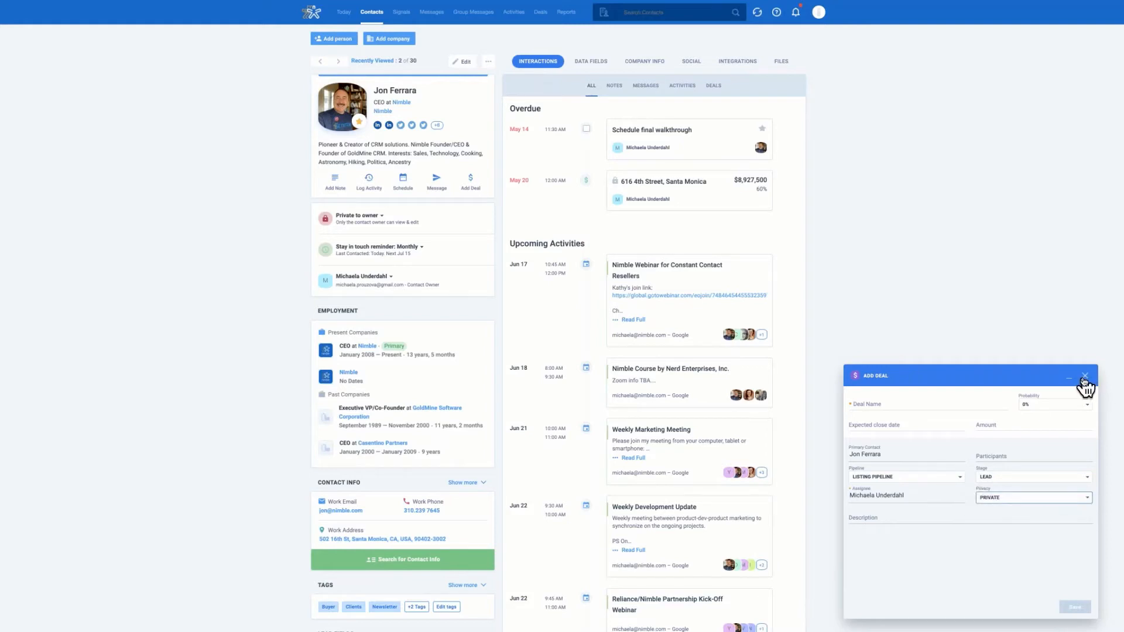
{"action": "left_click", "coordinate": [1084, 378]}
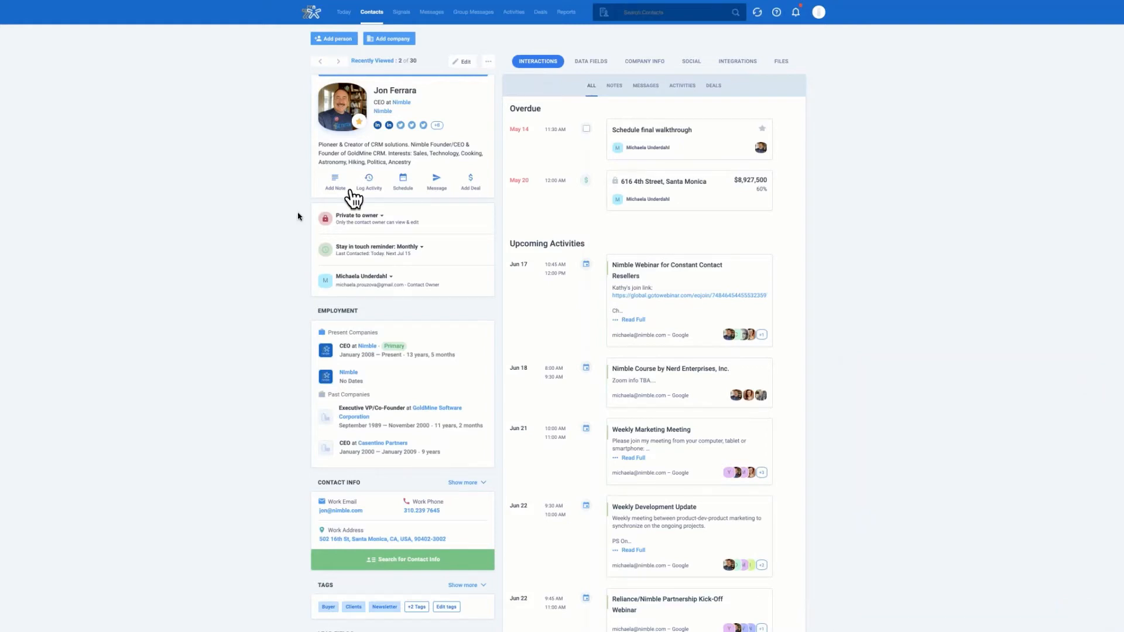
Step: Open Deals and scroll across the Listing Pipeline board's stages
{"action": "left_click", "coordinate": [544, 17]}
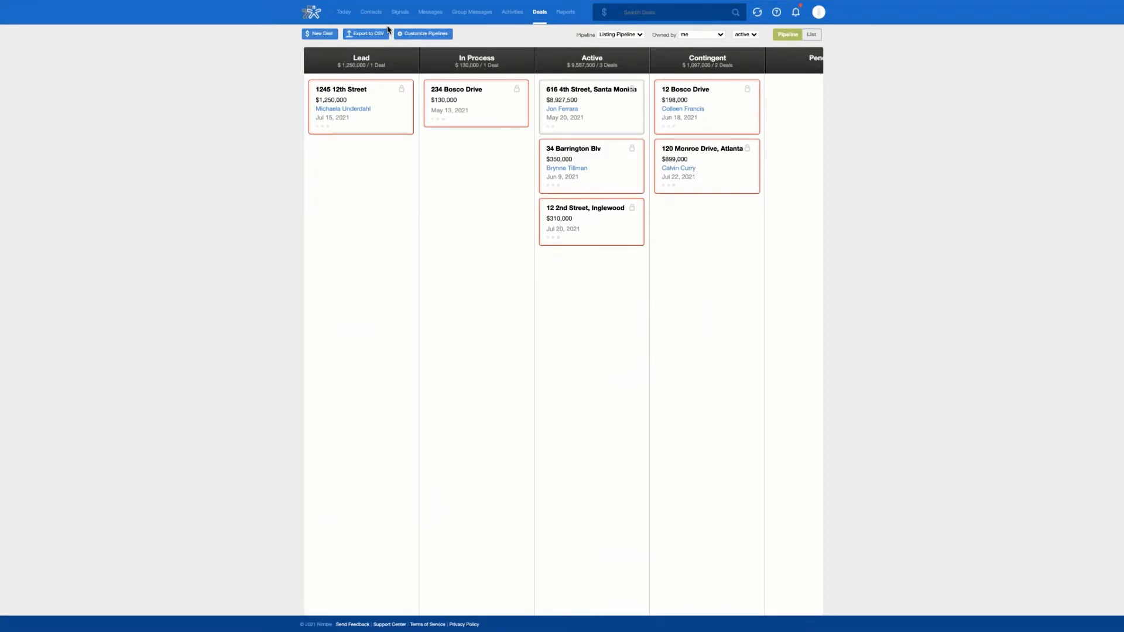
{"action": "scroll", "coordinate": [779, 69], "scroll_direction": "right", "scroll_amount": 5}
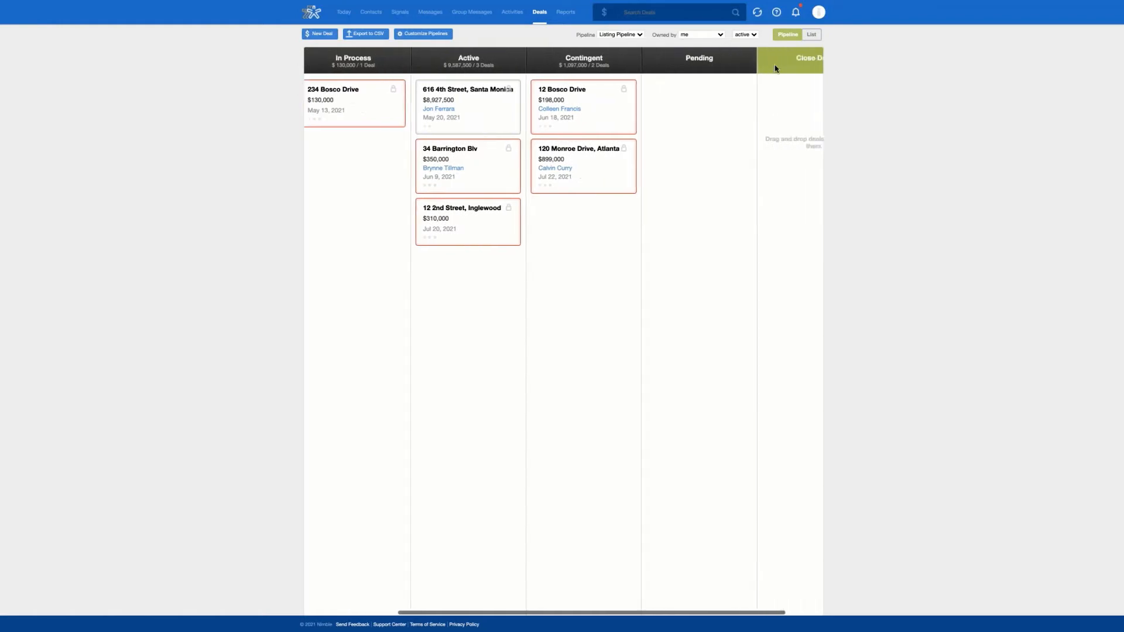
{"action": "scroll", "coordinate": [776, 68], "scroll_direction": "left", "scroll_amount": 5}
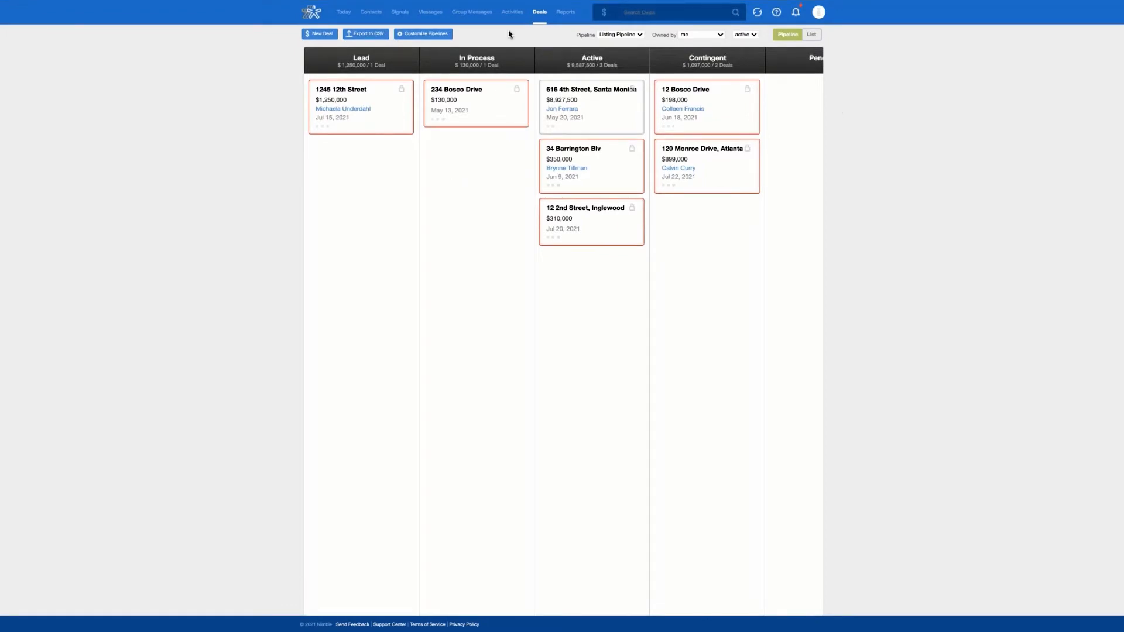
Step: Switch the deals to List view, check the pipeline choices, and return to the Pipeline board
{"action": "left_click", "coordinate": [812, 35]}
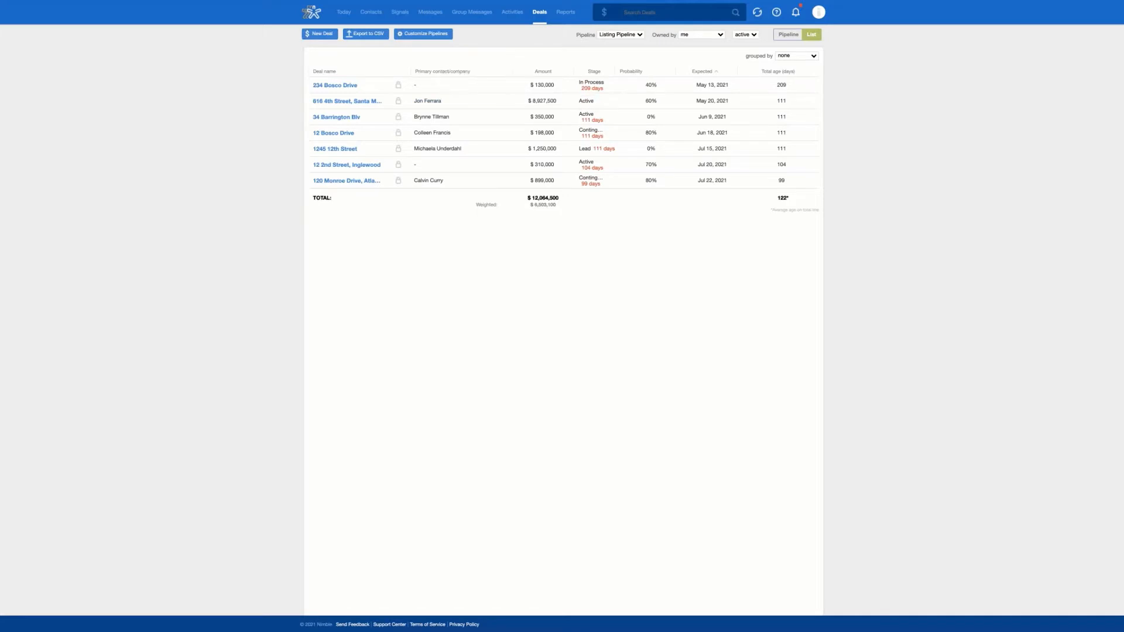
{"action": "left_click", "coordinate": [631, 37]}
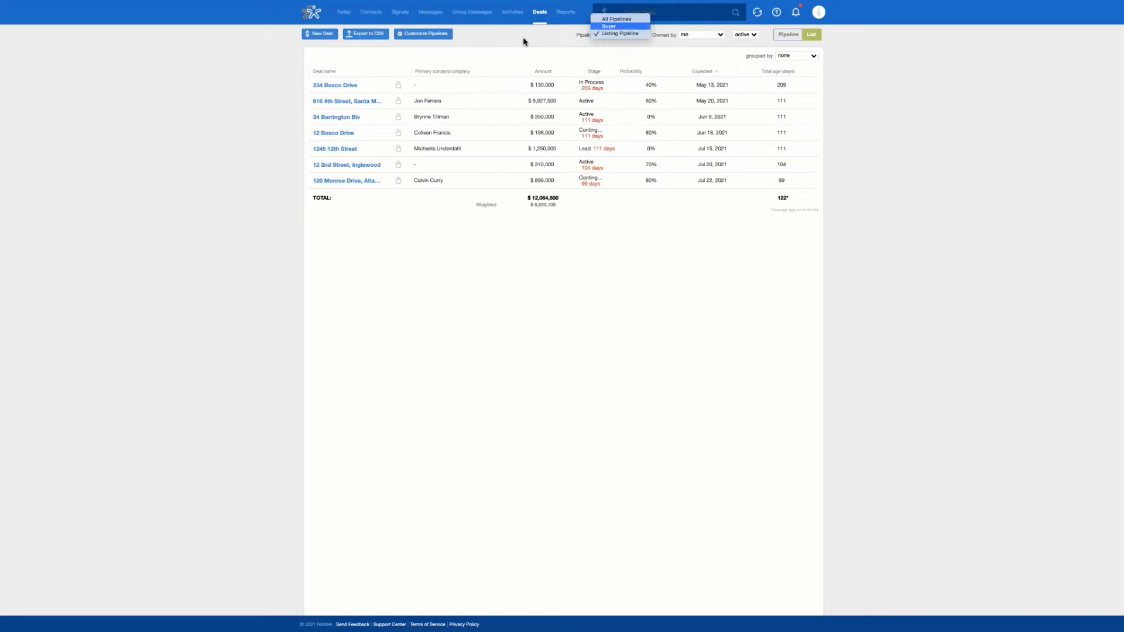
{"action": "left_click", "coordinate": [567, 40]}
{"action": "left_click", "coordinate": [783, 36]}
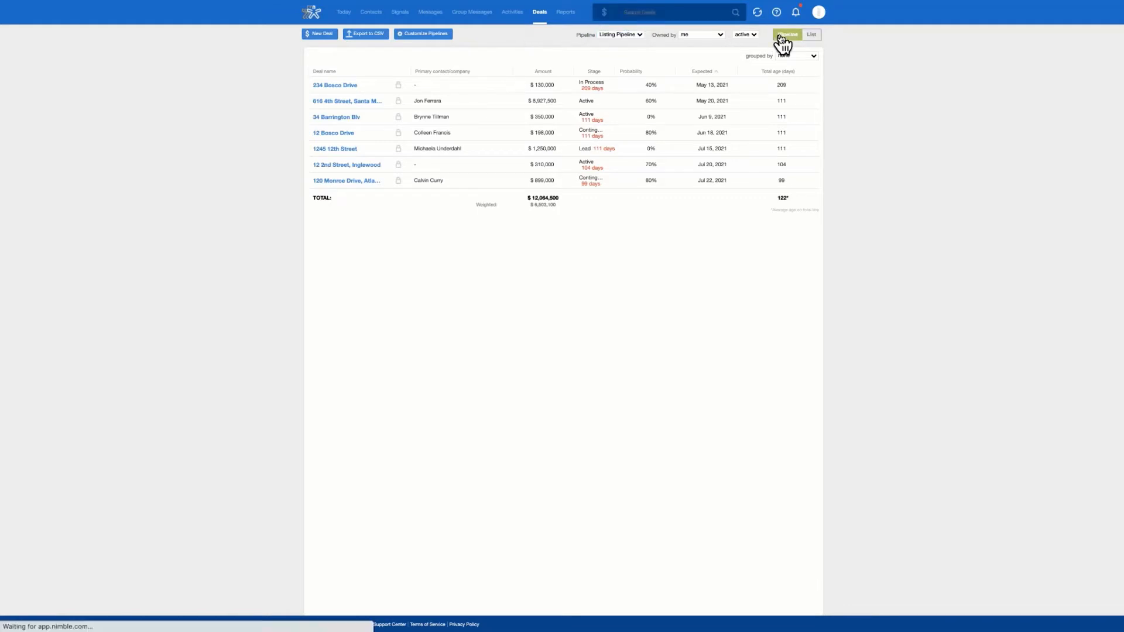
{"action": "left_click_drag", "start_coordinate": [394, 107], "coordinate": [503, 167]}
{"action": "left_click_drag", "start_coordinate": [509, 111], "coordinate": [627, 310]}
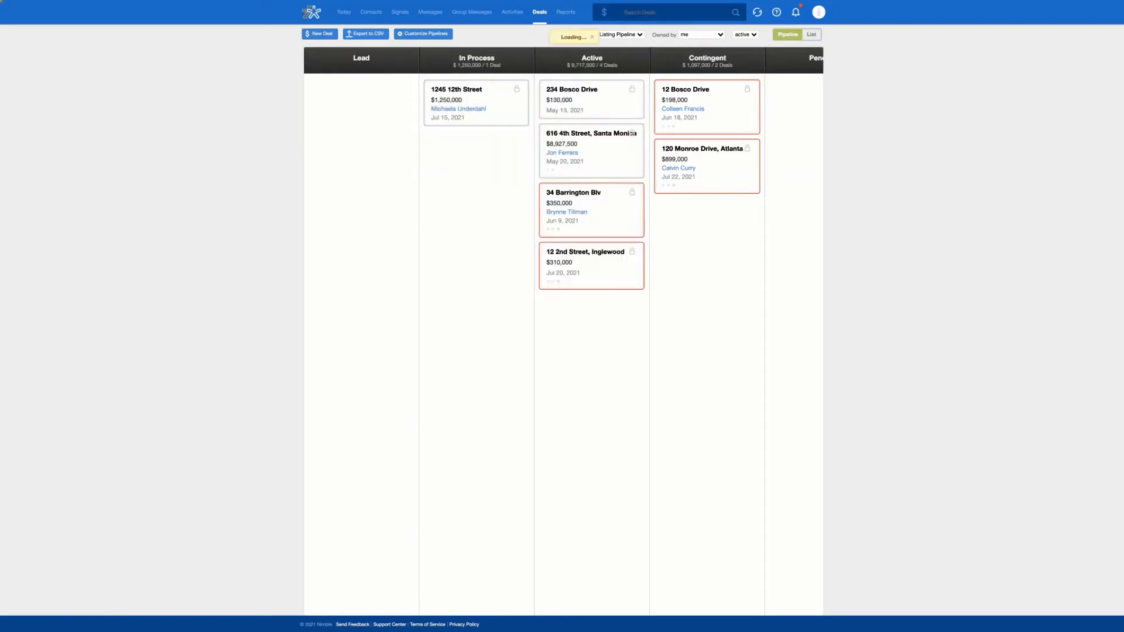
{"action": "left_click_drag", "start_coordinate": [568, 220], "coordinate": [482, 215]}
{"action": "left_click_drag", "start_coordinate": [618, 207], "coordinate": [508, 234]}
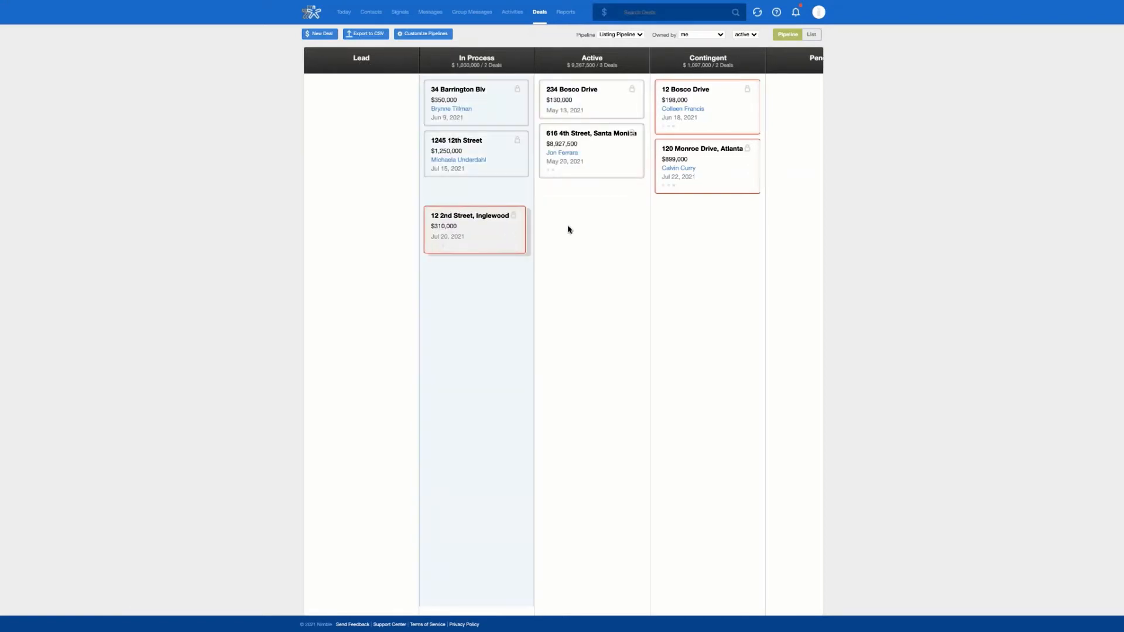
{"action": "scroll", "coordinate": [733, 178], "scroll_direction": "right", "scroll_amount": 2}
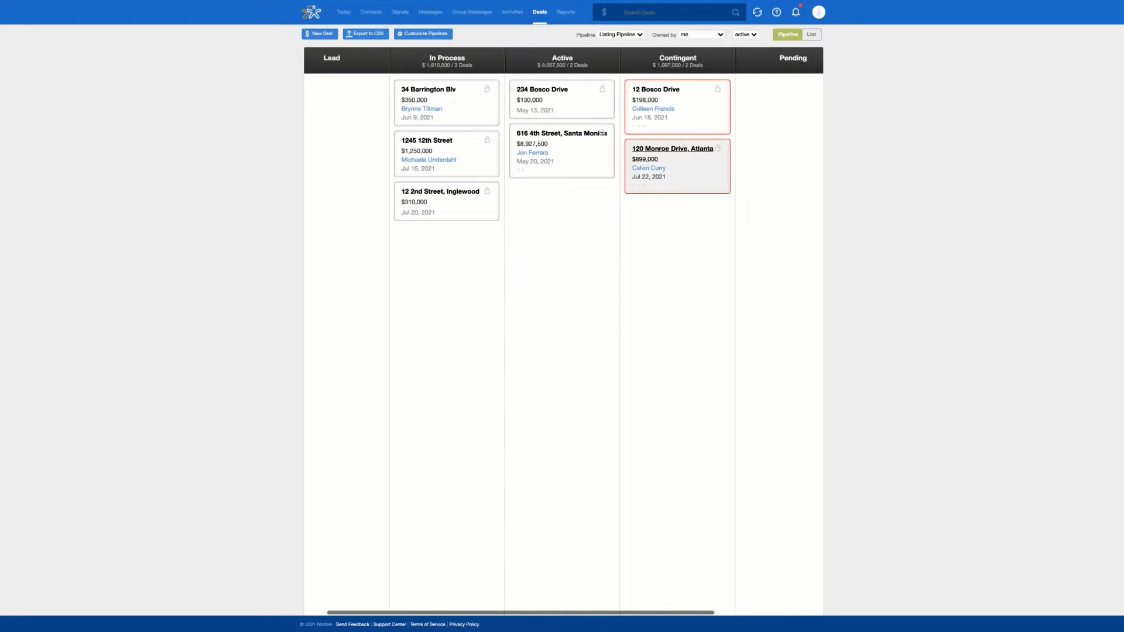
{"action": "scroll", "coordinate": [665, 123], "scroll_direction": "right", "scroll_amount": 2}
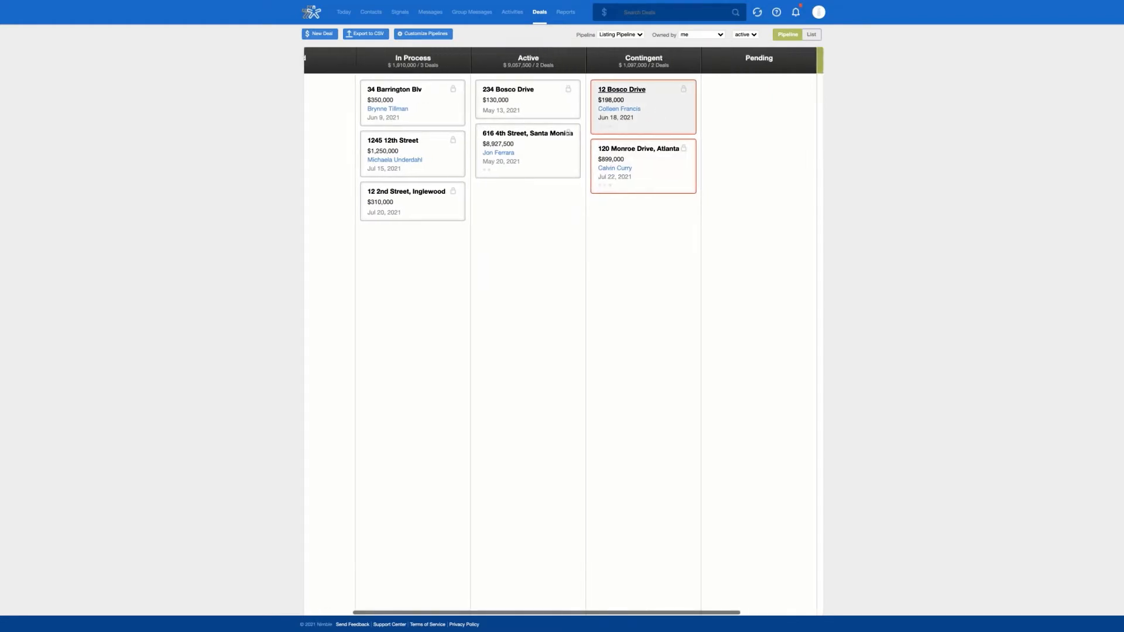
{"action": "left_click", "coordinate": [627, 91]}
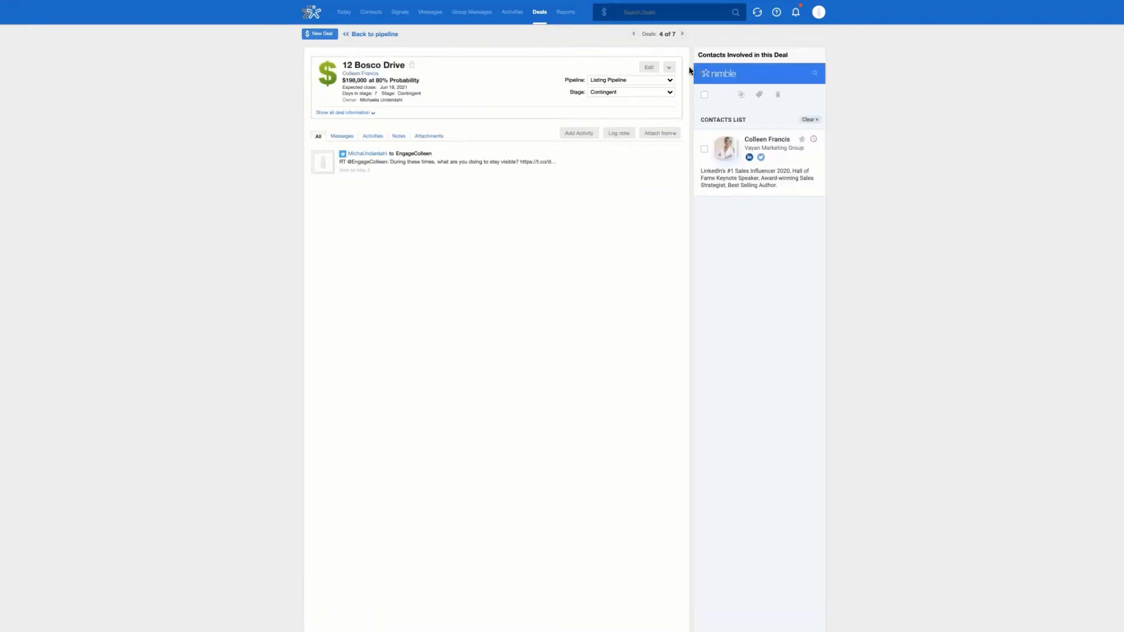
{"action": "left_click", "coordinate": [649, 67]}
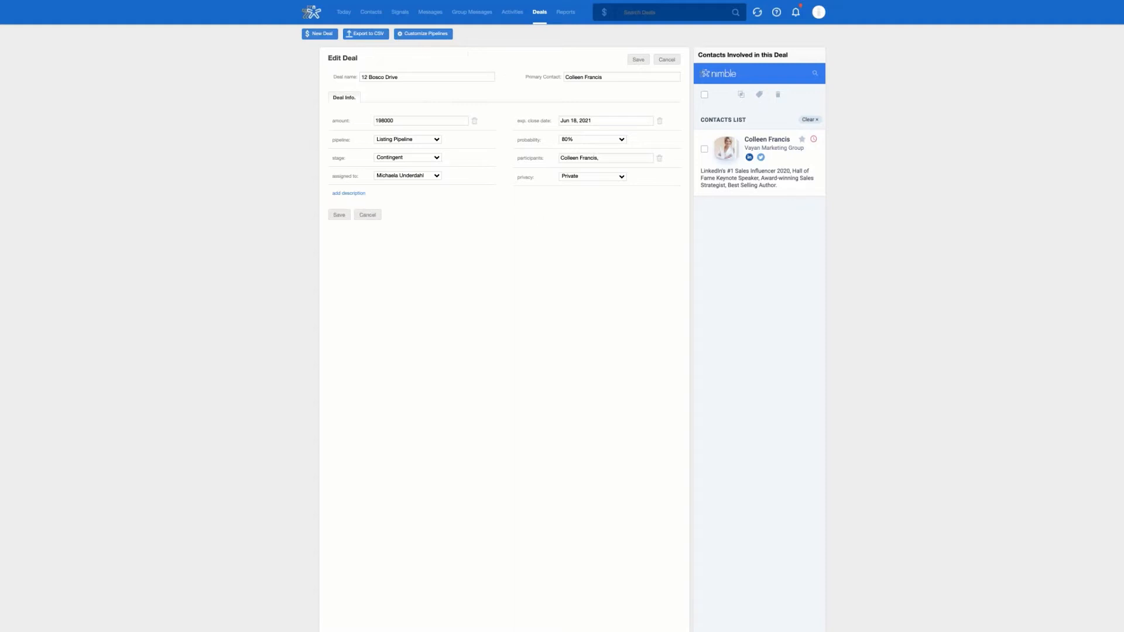
{"action": "left_click", "coordinate": [351, 194]}
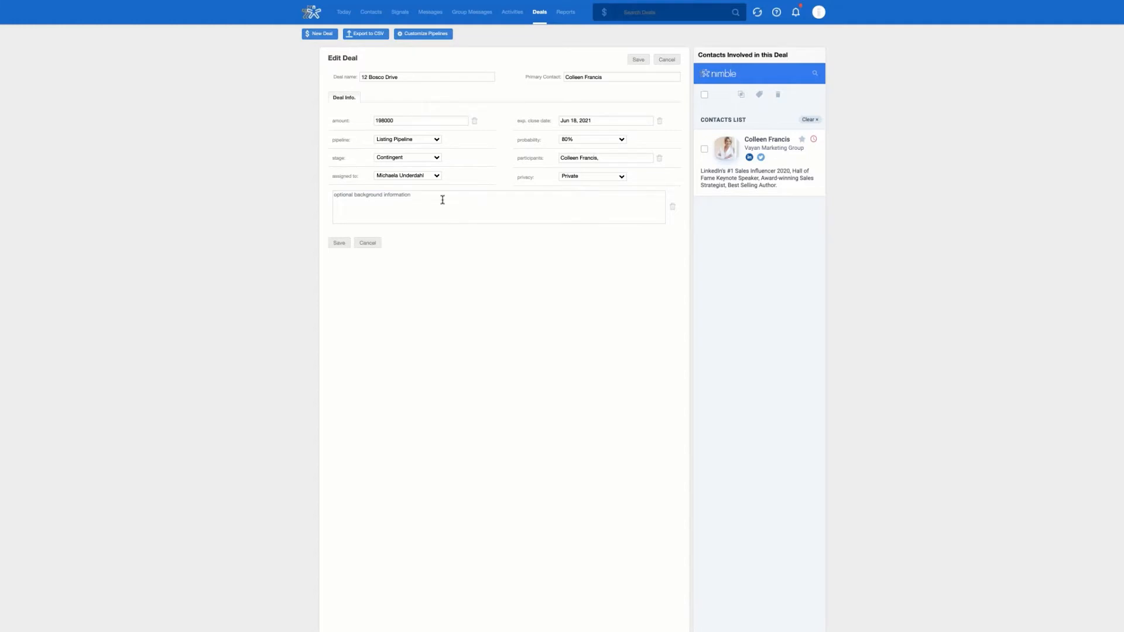
{"action": "left_click", "coordinate": [640, 59]}
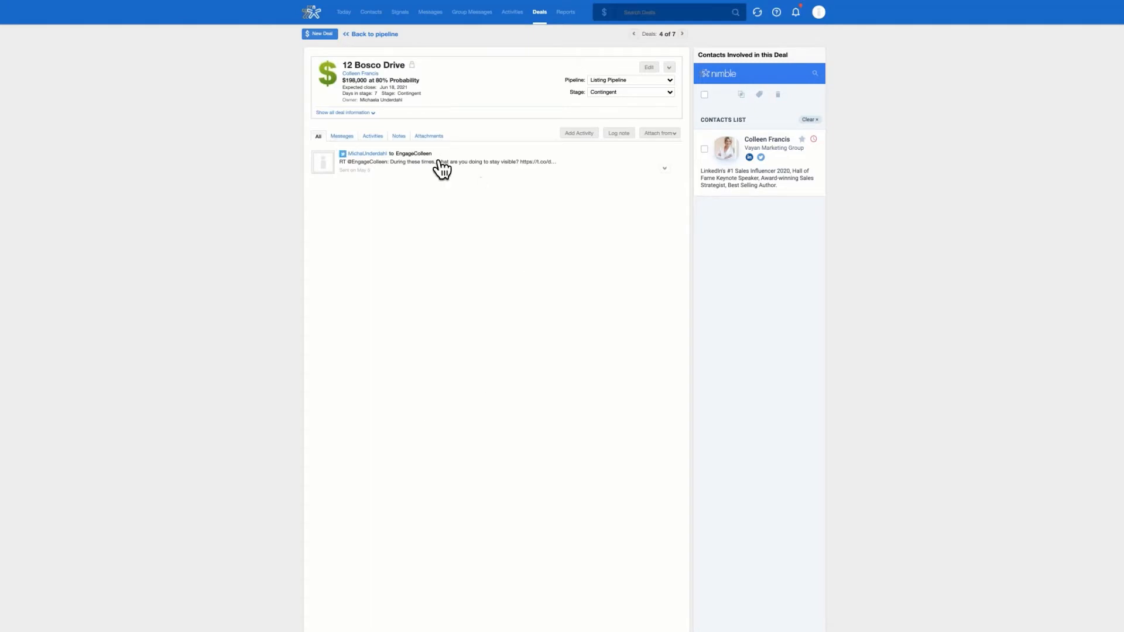
Step: Filter the deal's email, tasks and events to confirm no events, then start a new activity
{"action": "left_click", "coordinate": [343, 137]}
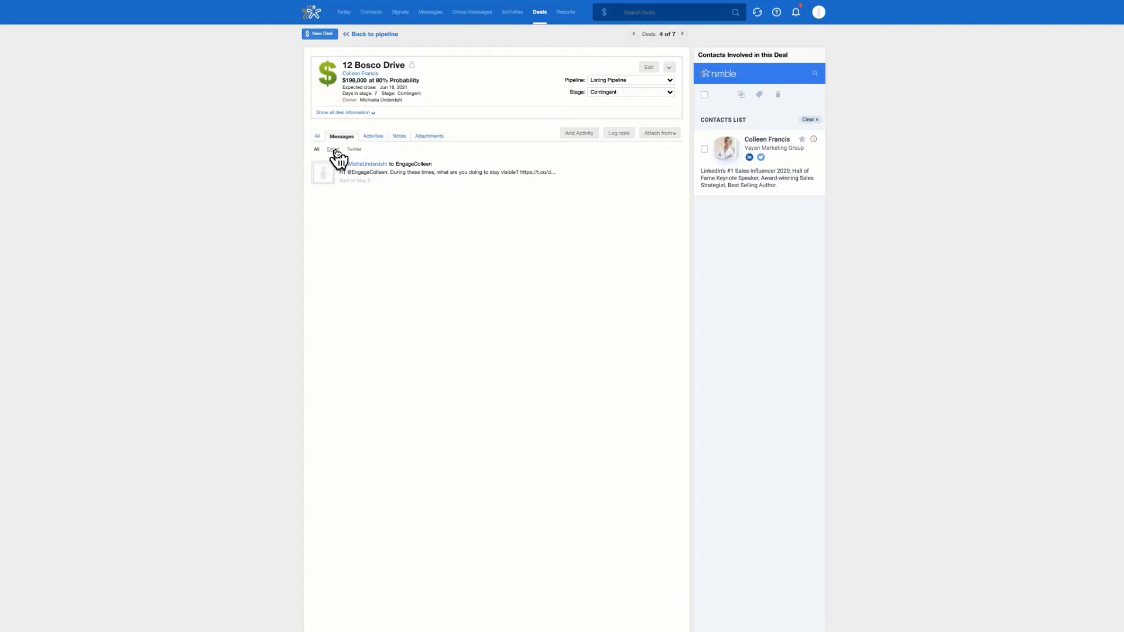
{"action": "left_click", "coordinate": [333, 150]}
{"action": "left_click", "coordinate": [368, 137]}
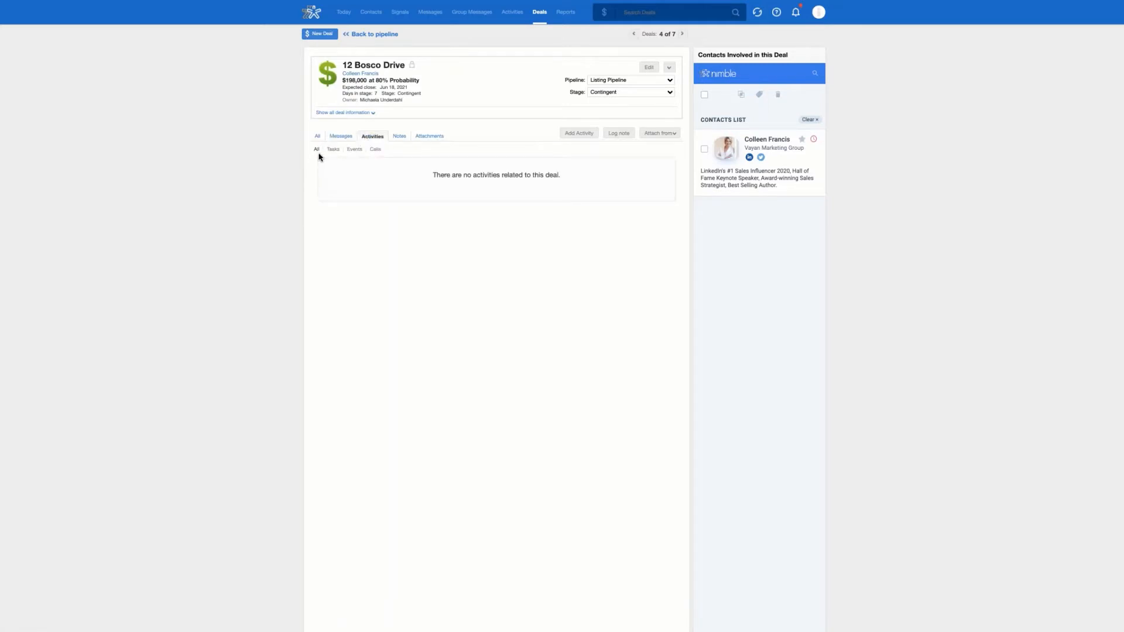
{"action": "left_click", "coordinate": [333, 150]}
{"action": "left_click", "coordinate": [355, 150]}
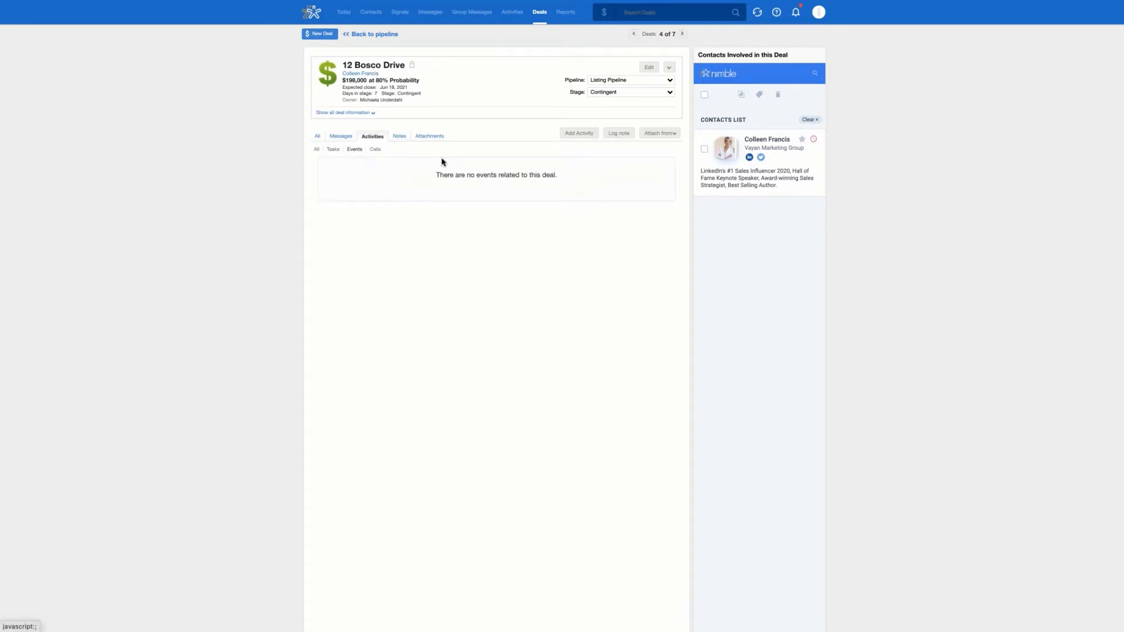
{"action": "left_click", "coordinate": [581, 141]}
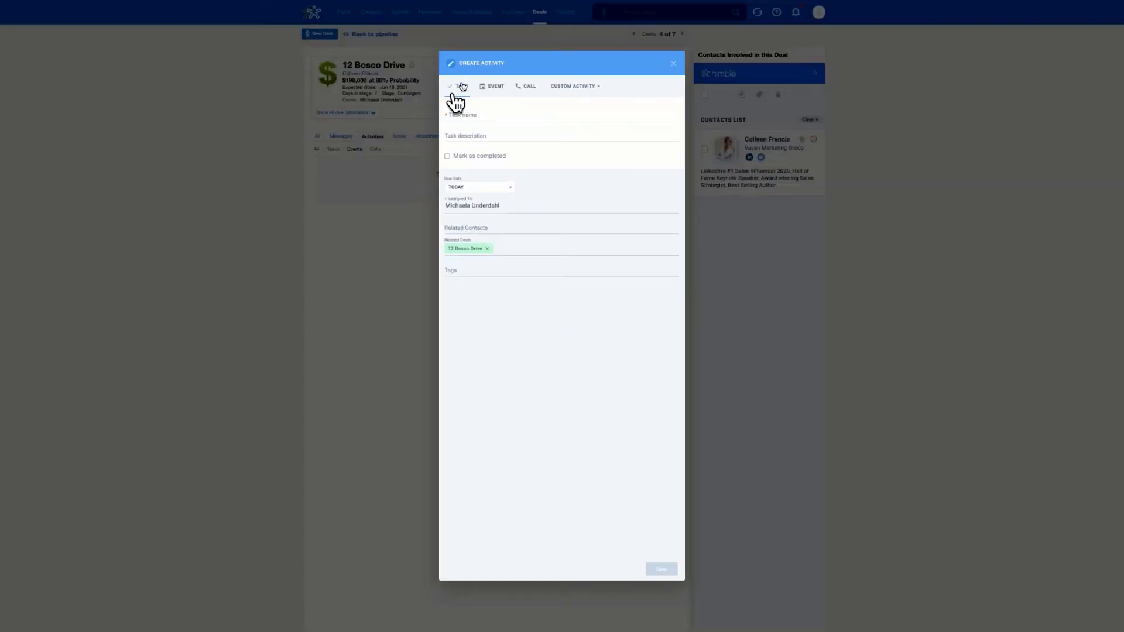
Step: Review the due date, assignee and custom activity options, then close the activity form unsaved
{"action": "left_click", "coordinate": [492, 187]}
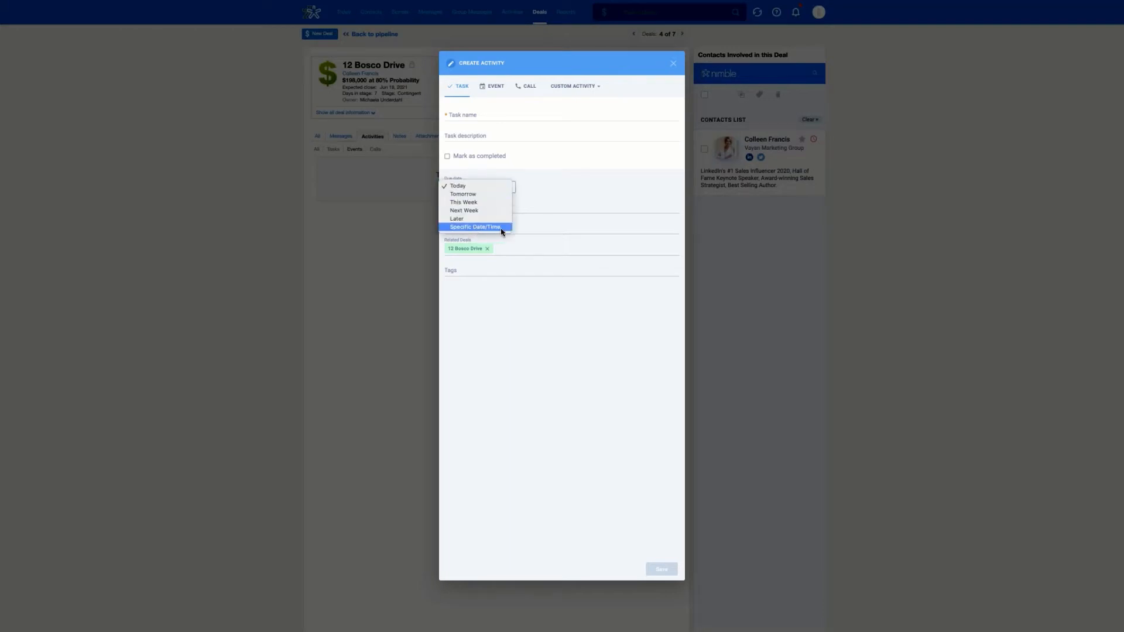
{"action": "left_click", "coordinate": [560, 183]}
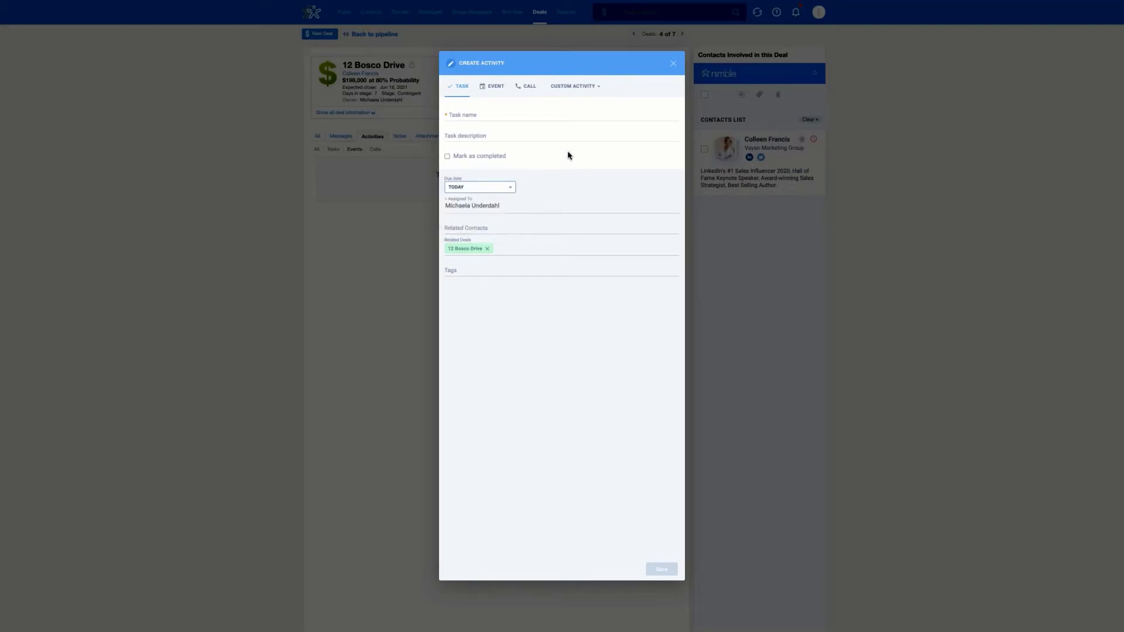
{"action": "left_click", "coordinate": [497, 210]}
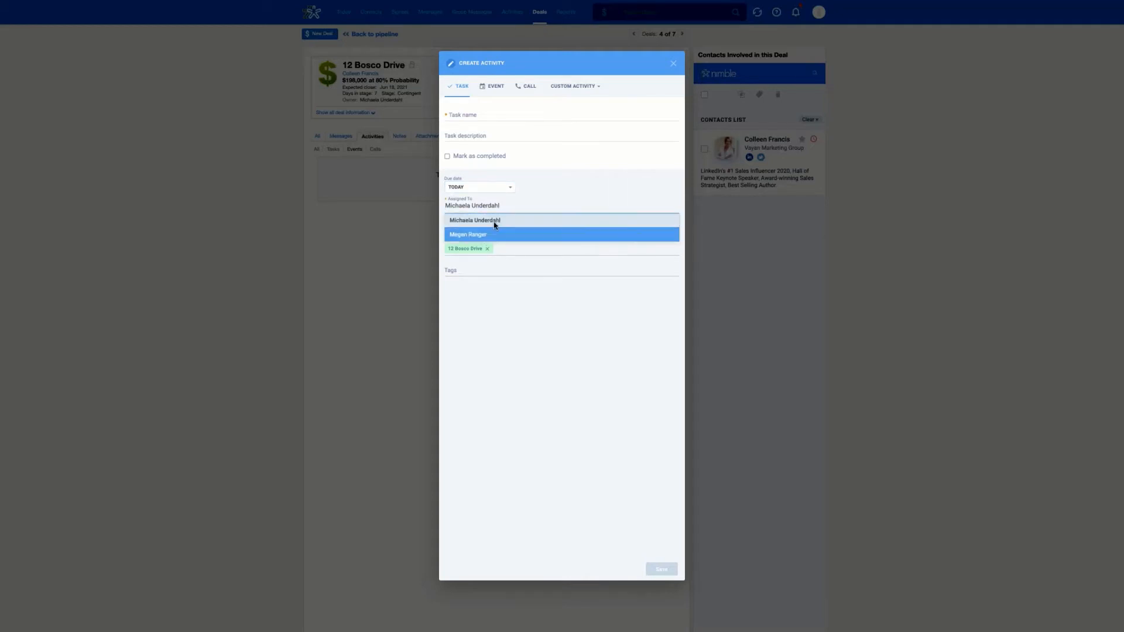
{"action": "left_click", "coordinate": [576, 191]}
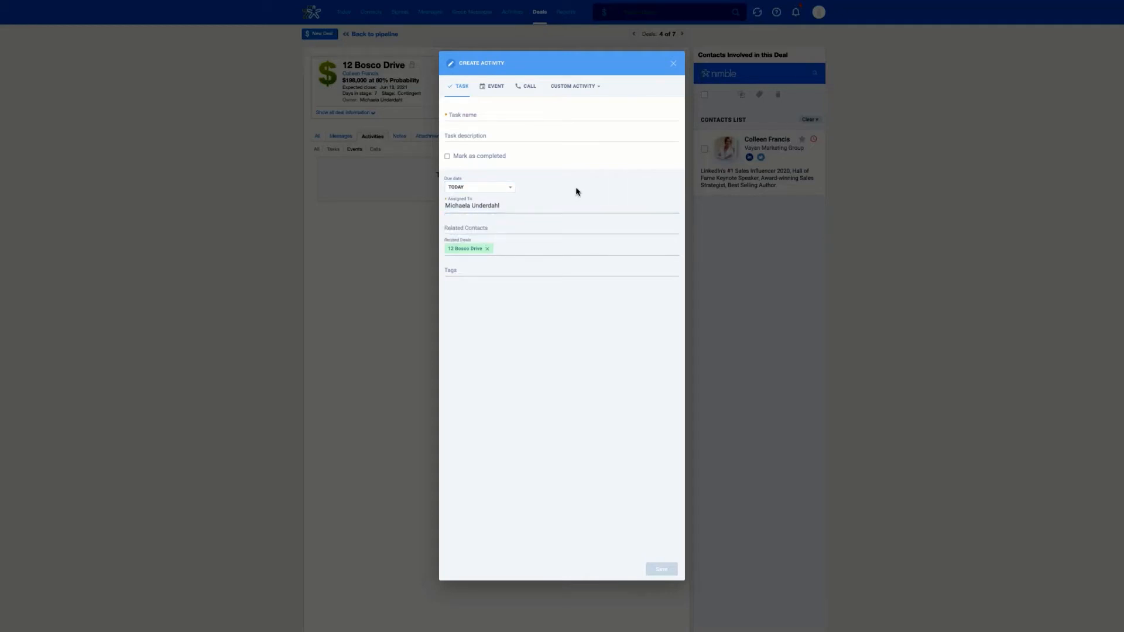
{"action": "left_click", "coordinate": [600, 89]}
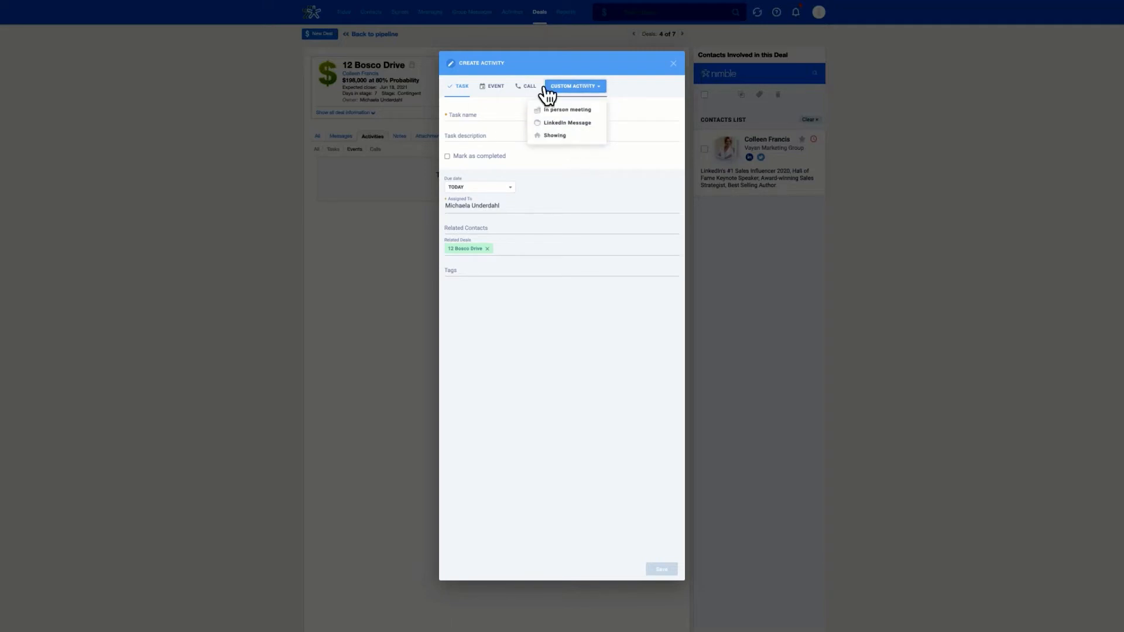
{"action": "left_click", "coordinate": [674, 64]}
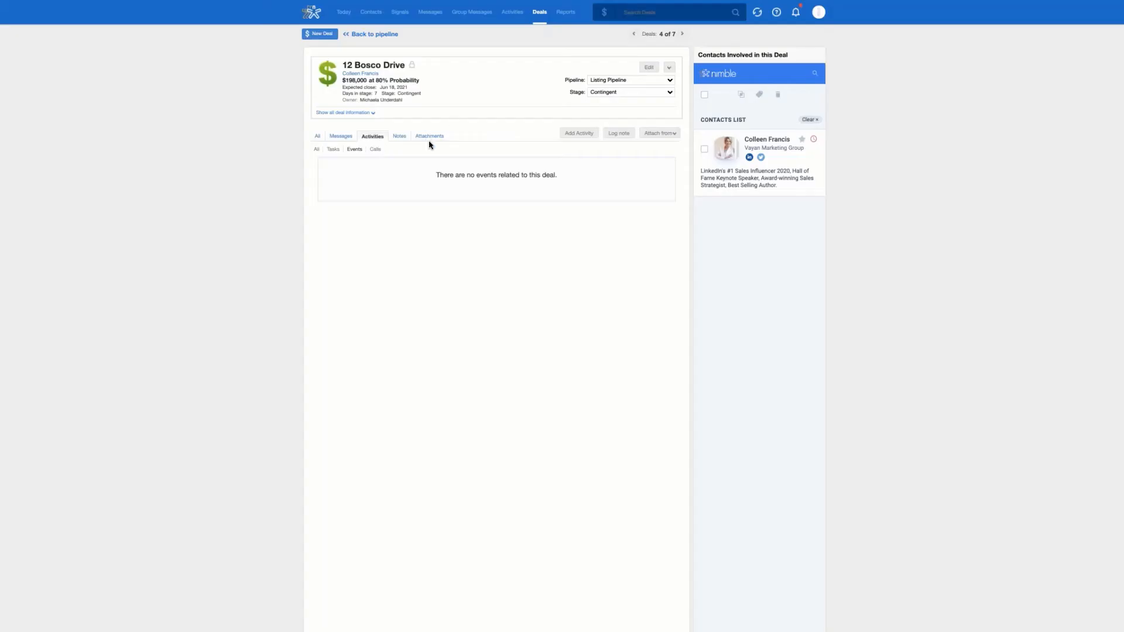
Step: Dismiss a new note and the Attach from menu, then go back to the Listing Pipeline board
{"action": "left_click", "coordinate": [616, 140]}
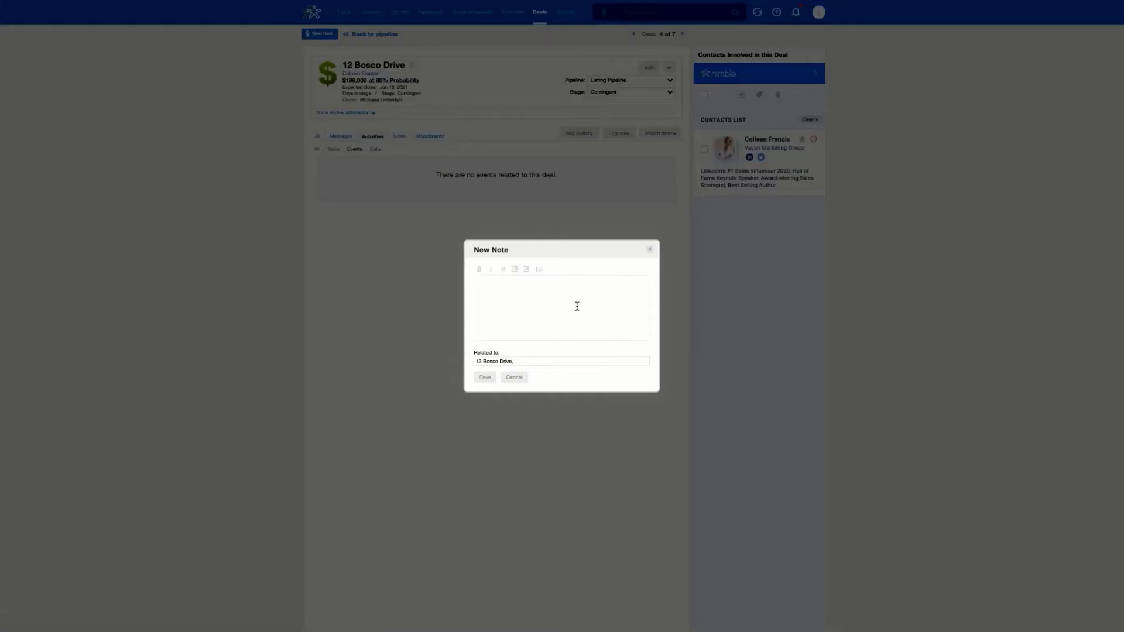
{"action": "left_click", "coordinate": [650, 250]}
{"action": "left_click", "coordinate": [675, 136]}
{"action": "left_click", "coordinate": [617, 147]}
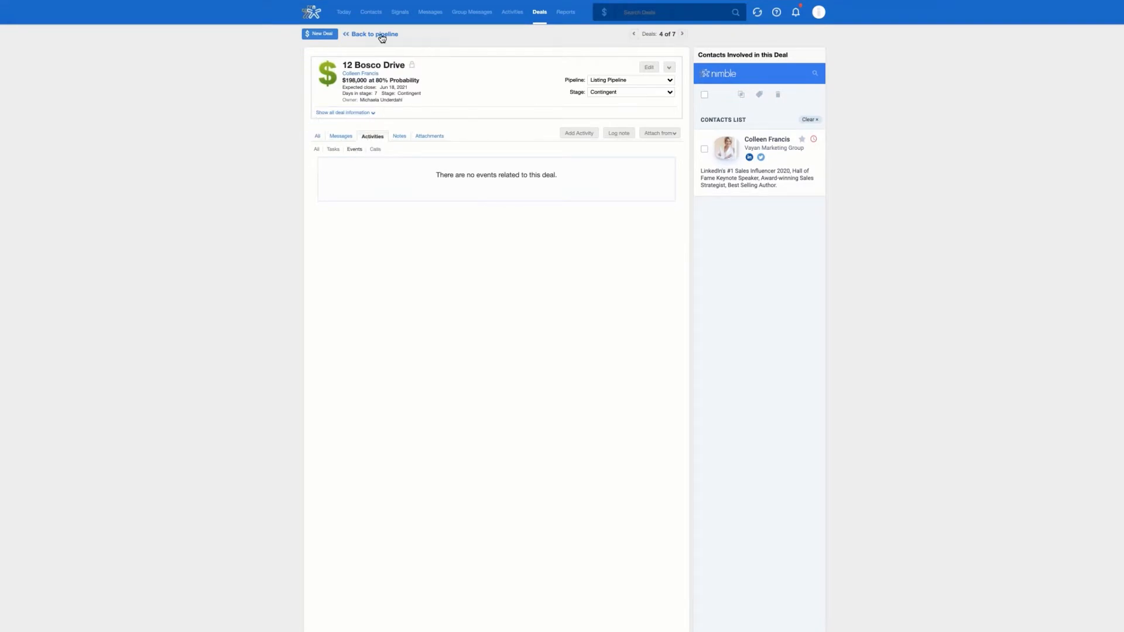
{"action": "left_click", "coordinate": [363, 34]}
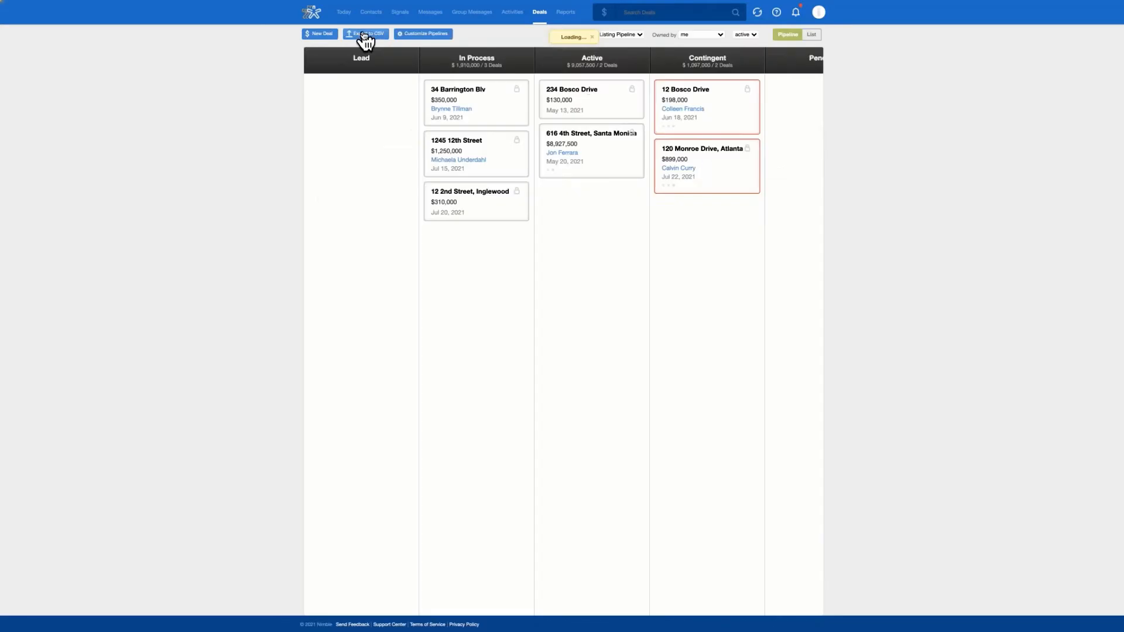
{"action": "left_click", "coordinate": [326, 35]}
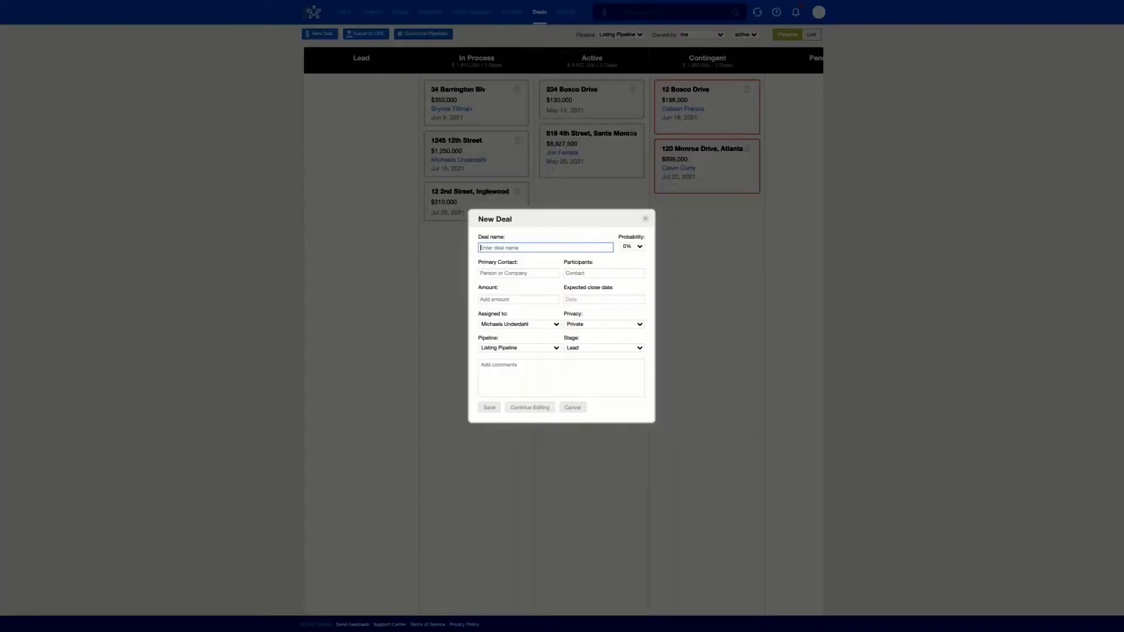
{"action": "left_click", "coordinate": [644, 219]}
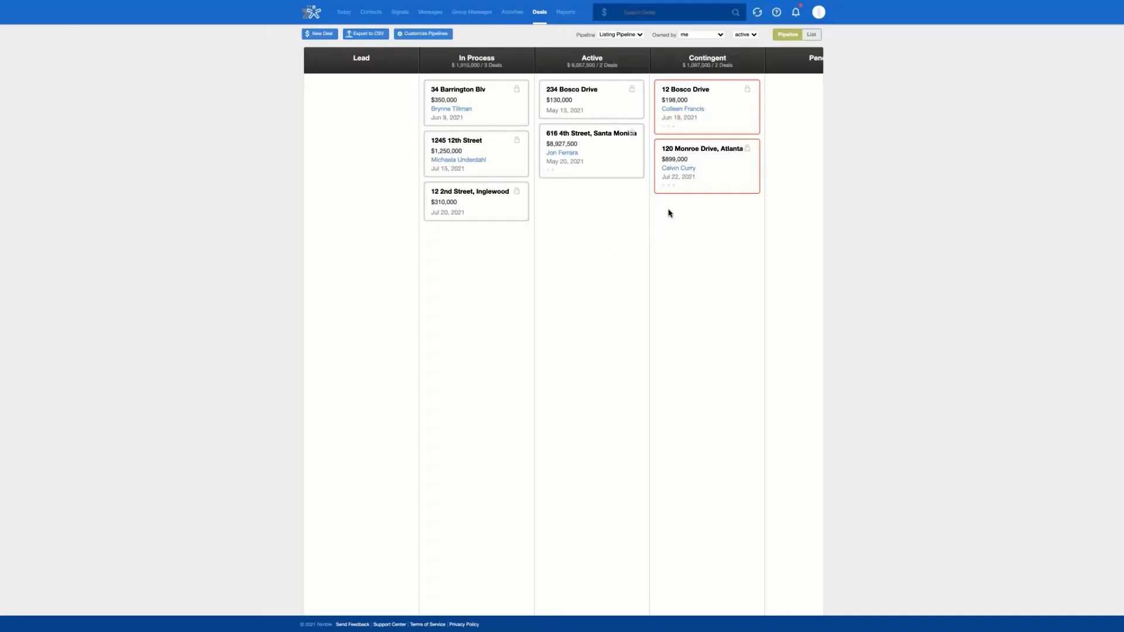
{"action": "scroll", "coordinate": [724, 110], "scroll_direction": "right", "scroll_amount": 3}
{"action": "left_click_drag", "start_coordinate": [665, 96], "coordinate": [761, 123]}
{"action": "scroll", "coordinate": [660, 148], "scroll_direction": "right", "scroll_amount": 3}
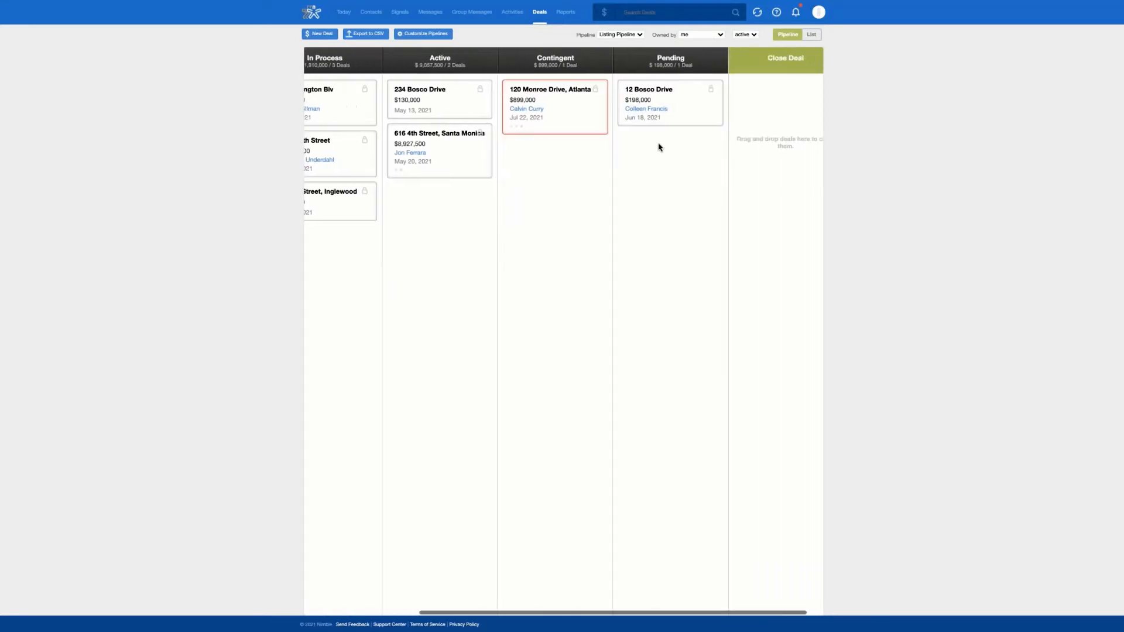
{"action": "left_click_drag", "start_coordinate": [668, 96], "coordinate": [779, 108]}
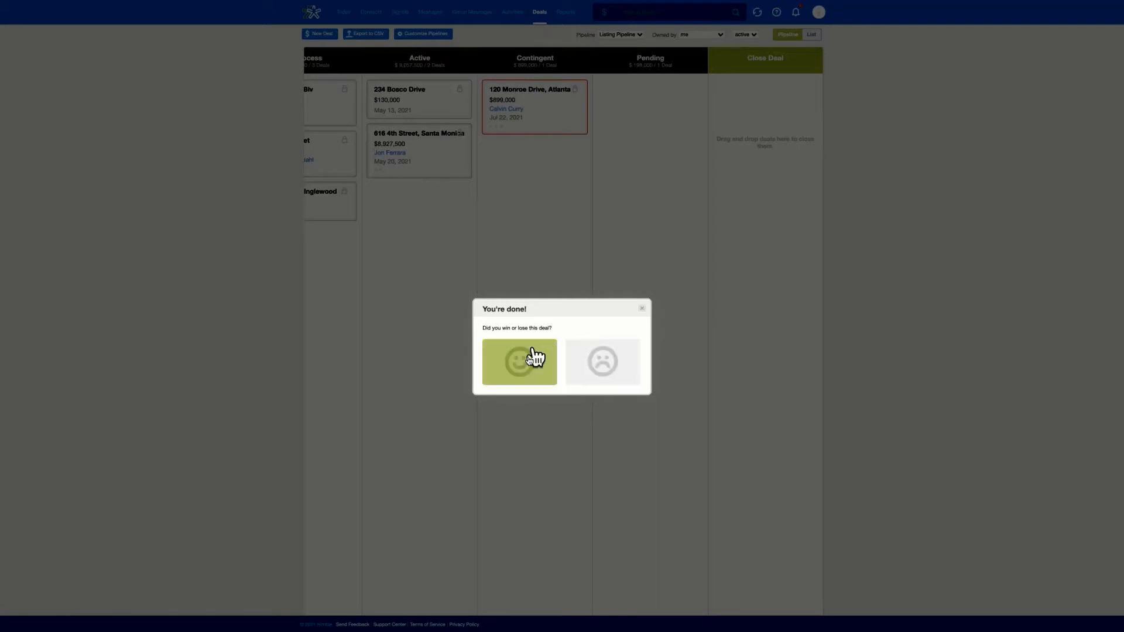
{"action": "left_click", "coordinate": [527, 366]}
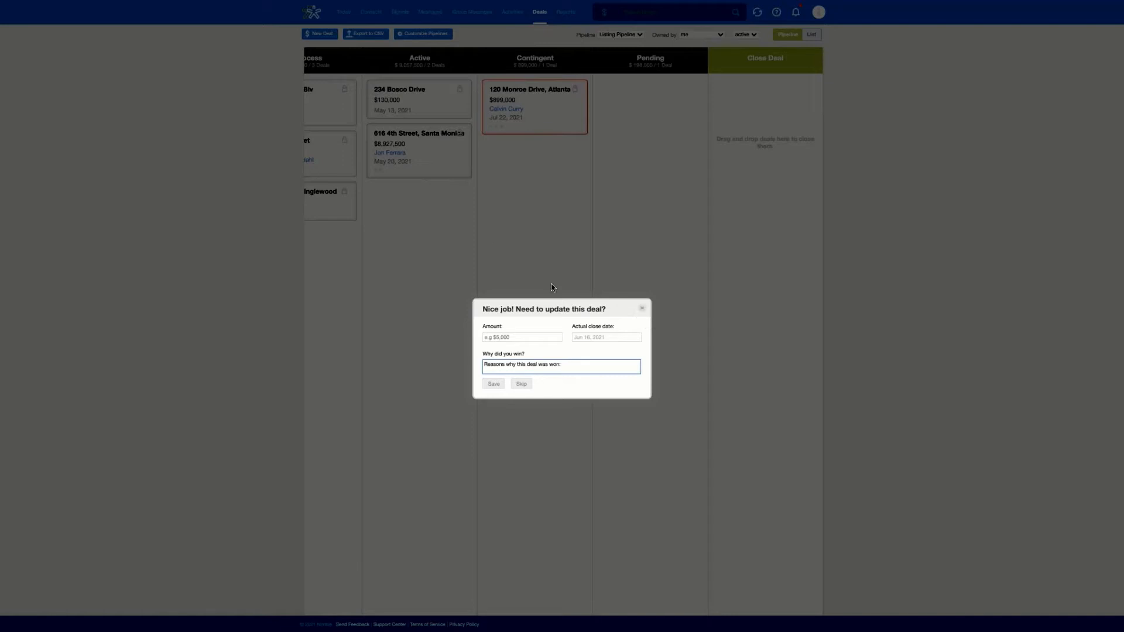
{"action": "left_click", "coordinate": [643, 312]}
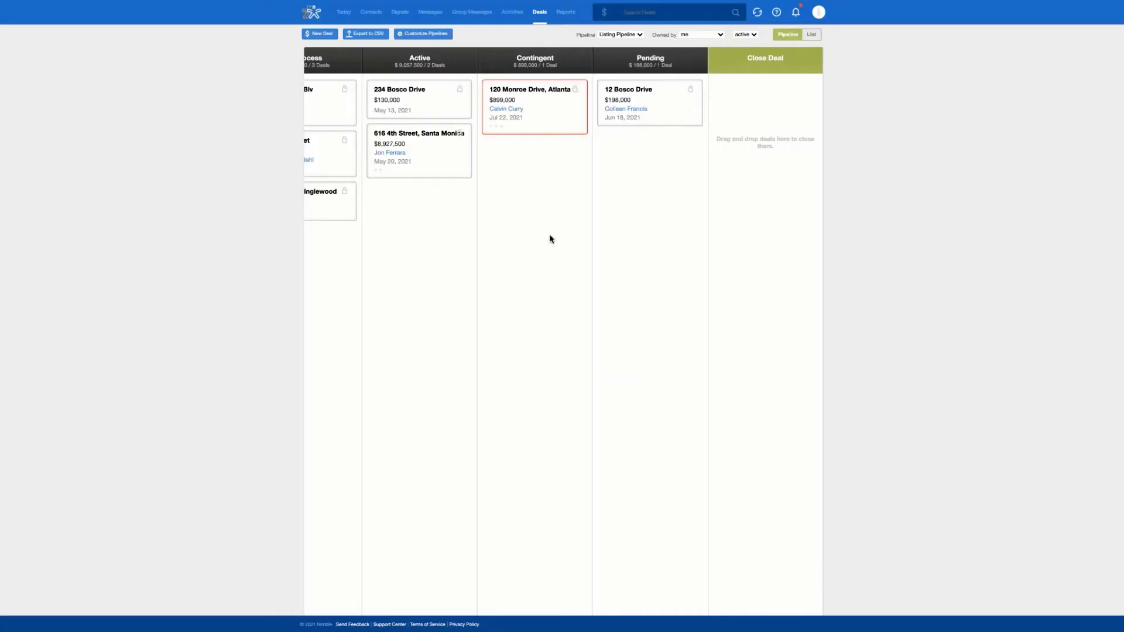
{"action": "scroll", "coordinate": [563, 237], "scroll_direction": "left", "scroll_amount": 1}
{"action": "scroll", "coordinate": [563, 237], "scroll_direction": "left", "scroll_amount": 1}
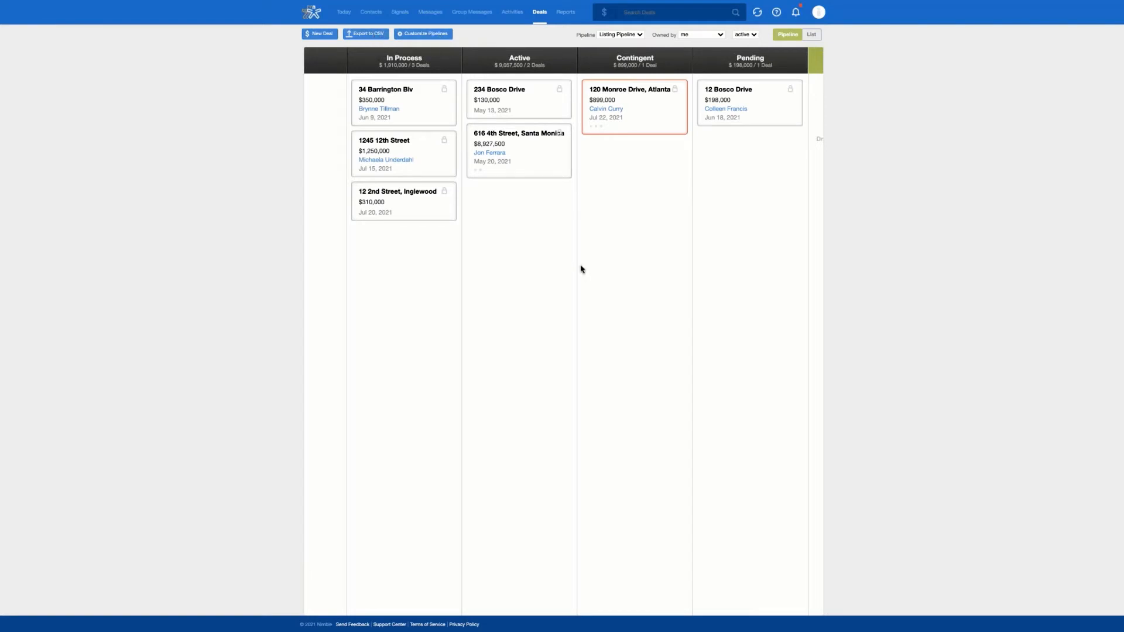
{"action": "scroll", "coordinate": [571, 176], "scroll_direction": "right", "scroll_amount": 1}
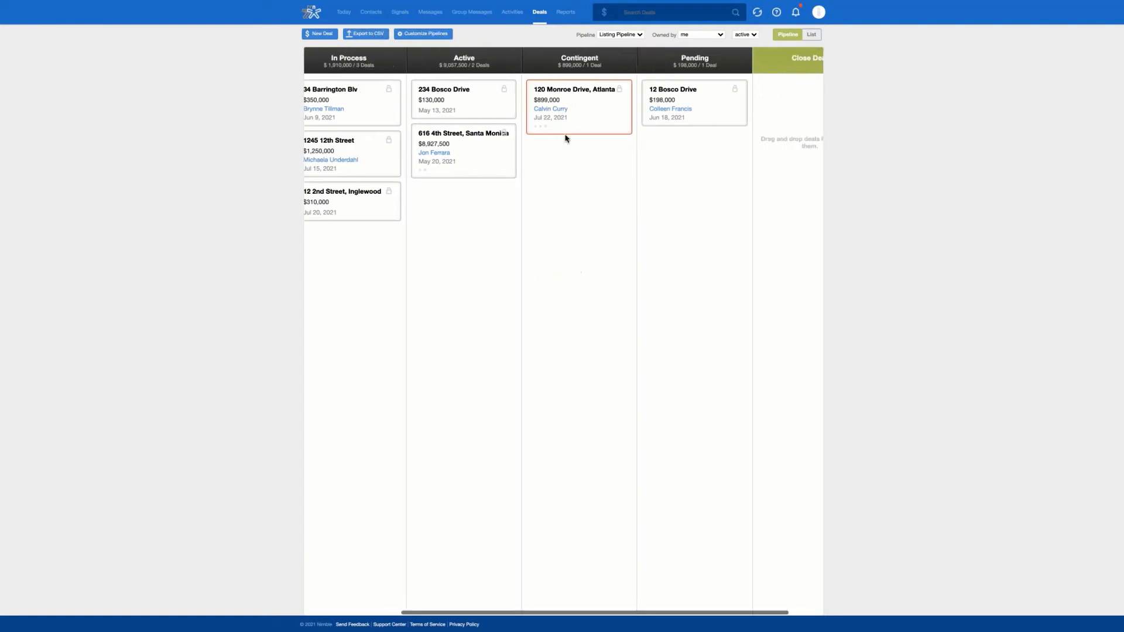
Step: Open the Listing Pipeline's stages and begin renaming it, then cancel with the name unchanged
{"action": "left_click", "coordinate": [421, 34]}
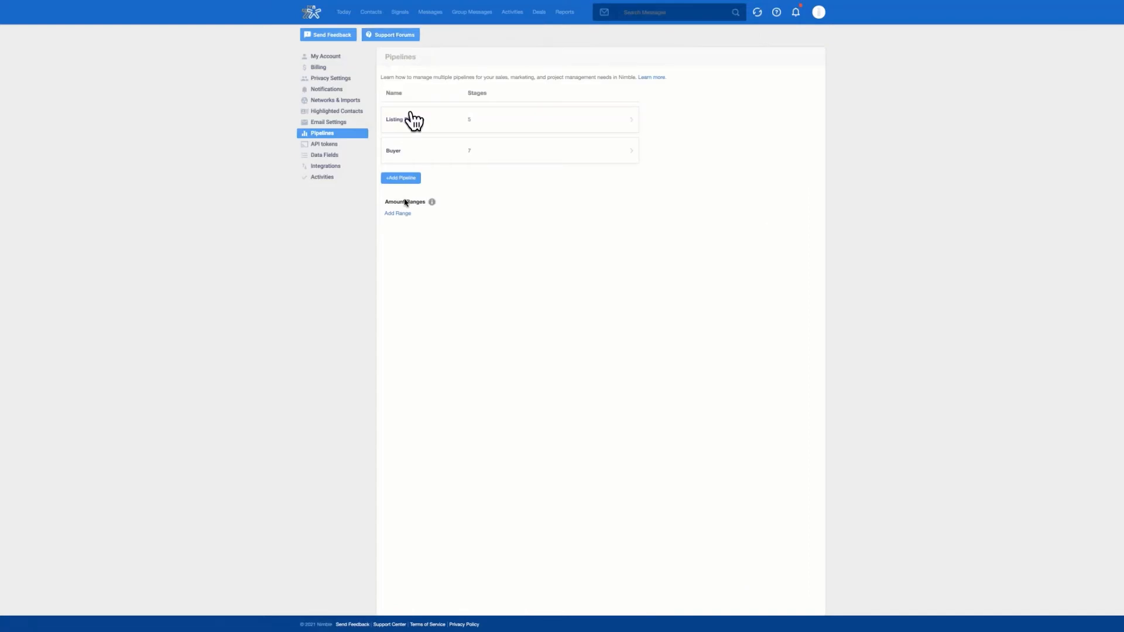
{"action": "left_click", "coordinate": [497, 128]}
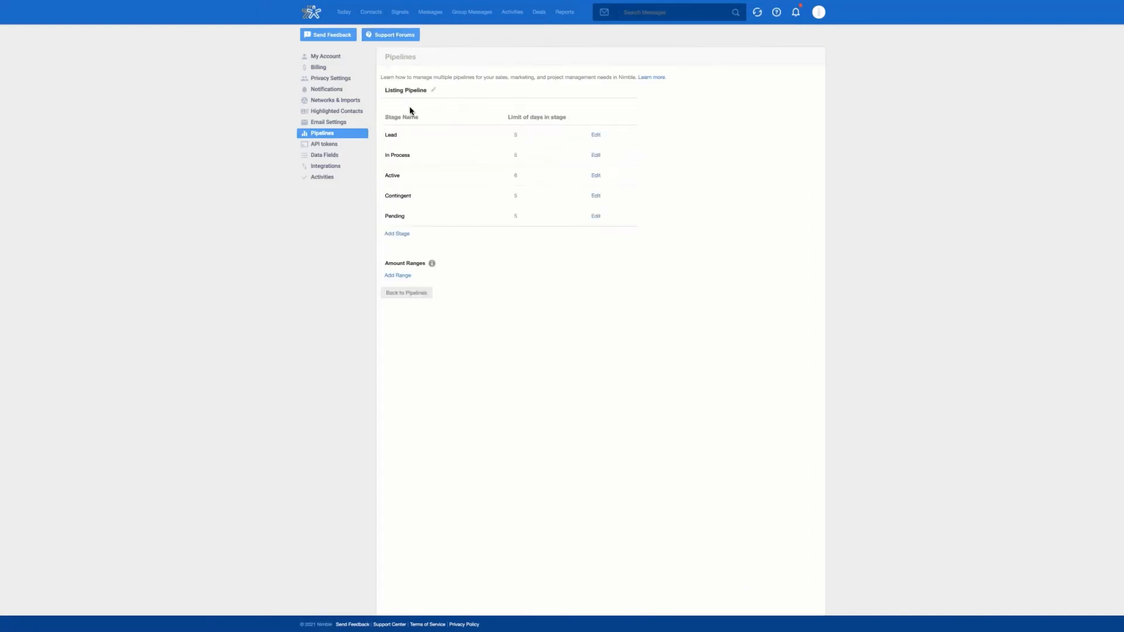
{"action": "left_click", "coordinate": [434, 90]}
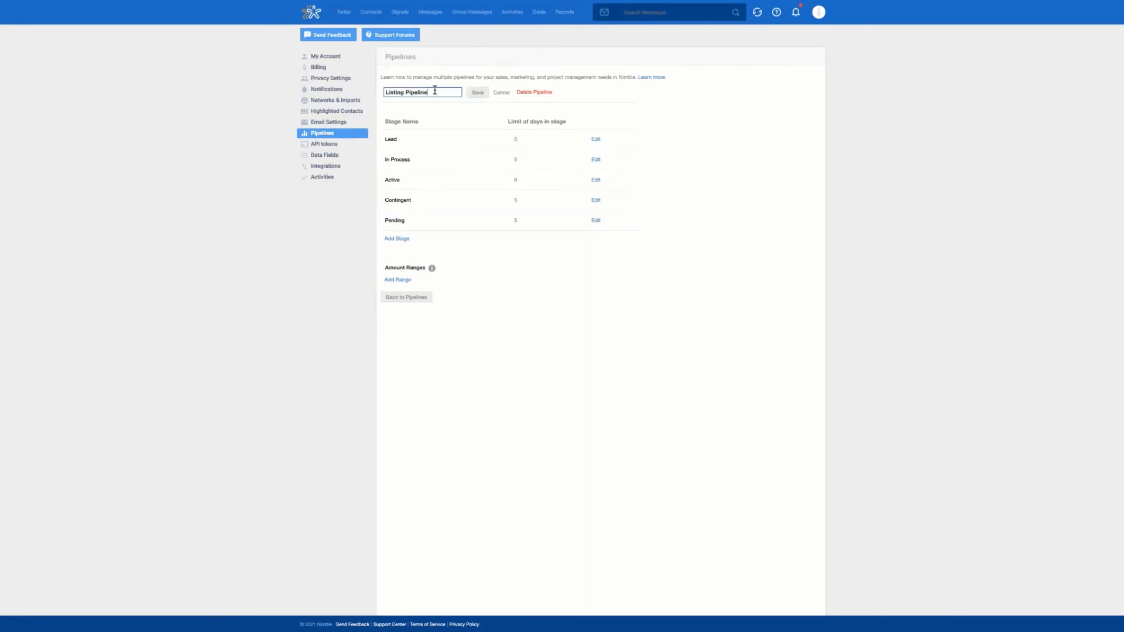
{"action": "left_click", "coordinate": [479, 92]}
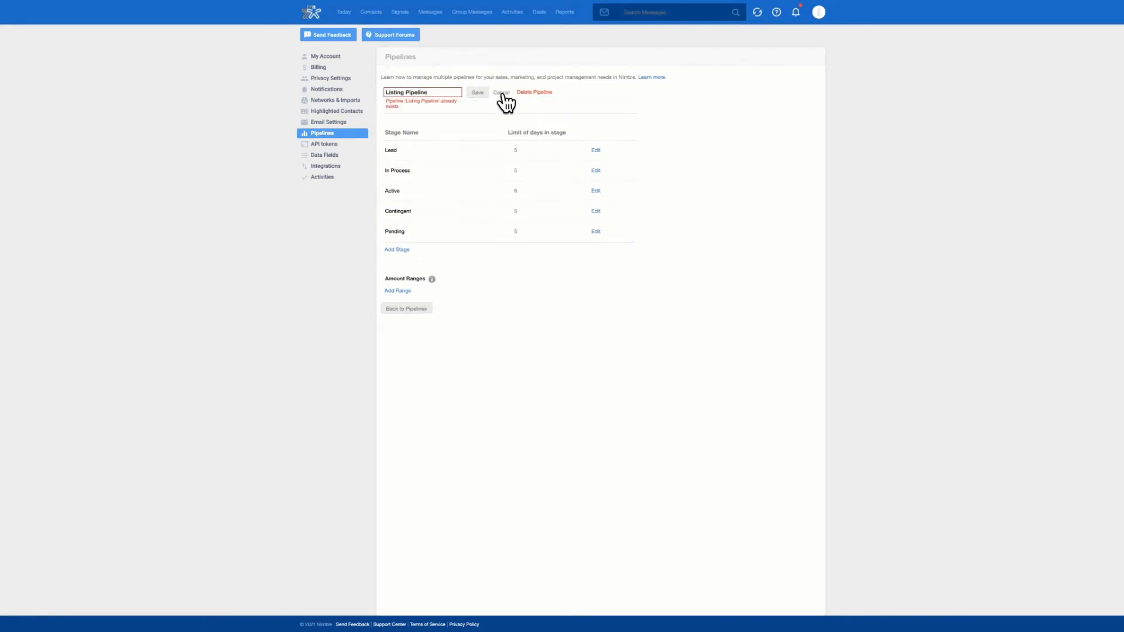
{"action": "left_click", "coordinate": [501, 93]}
Step: Try editing the Lead stage and moving In Process, leave both unchanged, and return to the pipelines list
{"action": "left_click", "coordinate": [596, 136]}
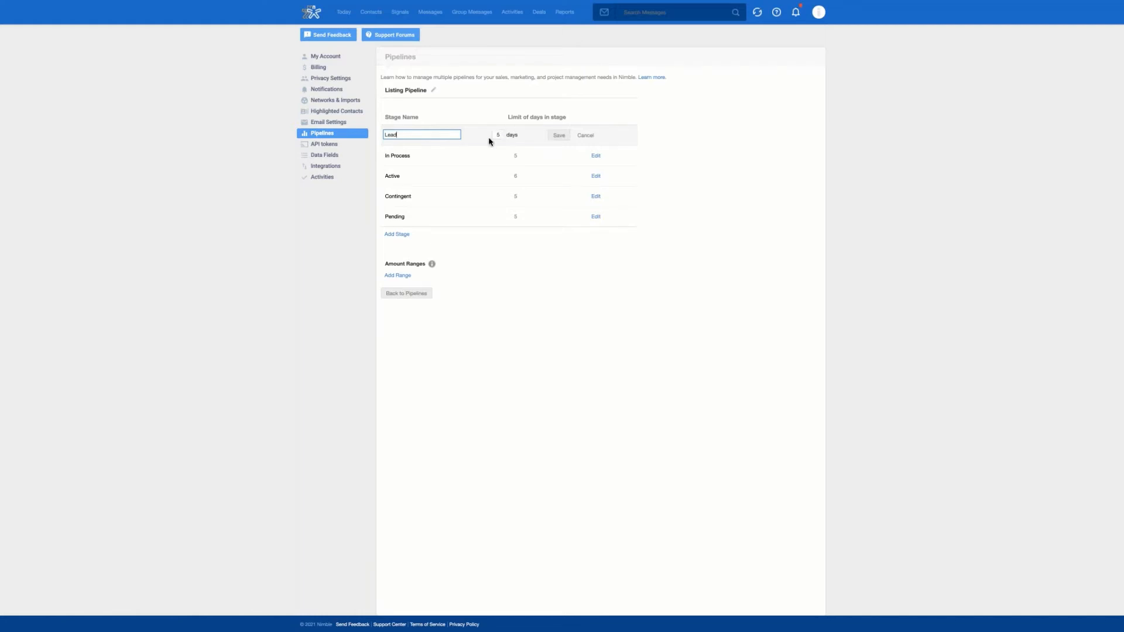
{"action": "left_click", "coordinate": [586, 135]}
{"action": "double_click", "coordinate": [463, 162]}
{"action": "left_click_drag", "start_coordinate": [482, 158], "coordinate": [484, 149]}
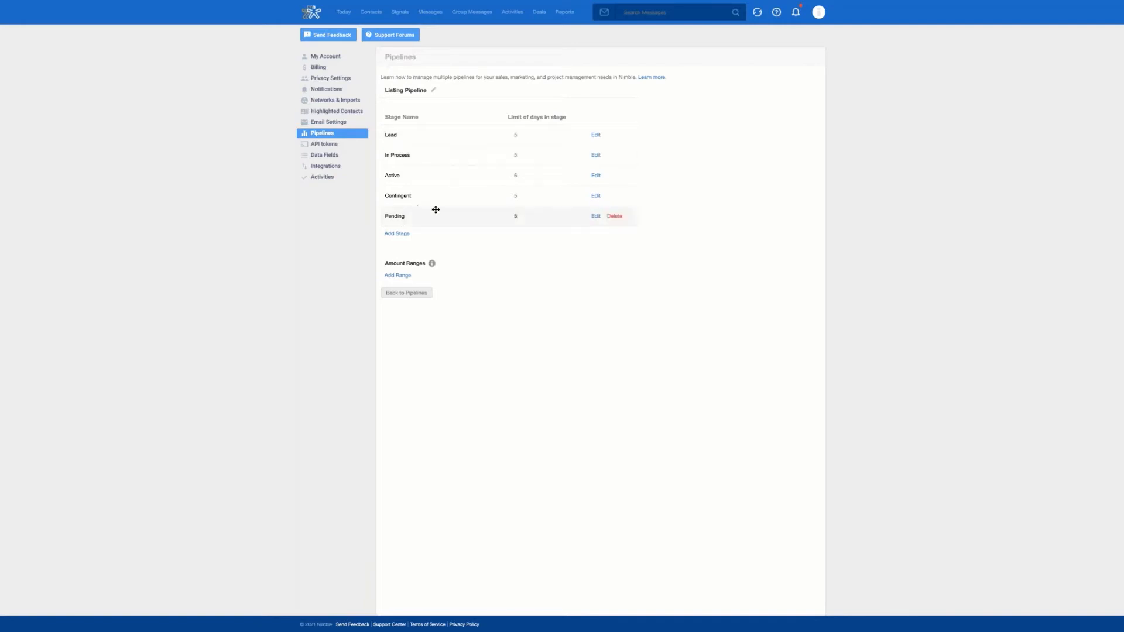
{"action": "left_click", "coordinate": [332, 135]}
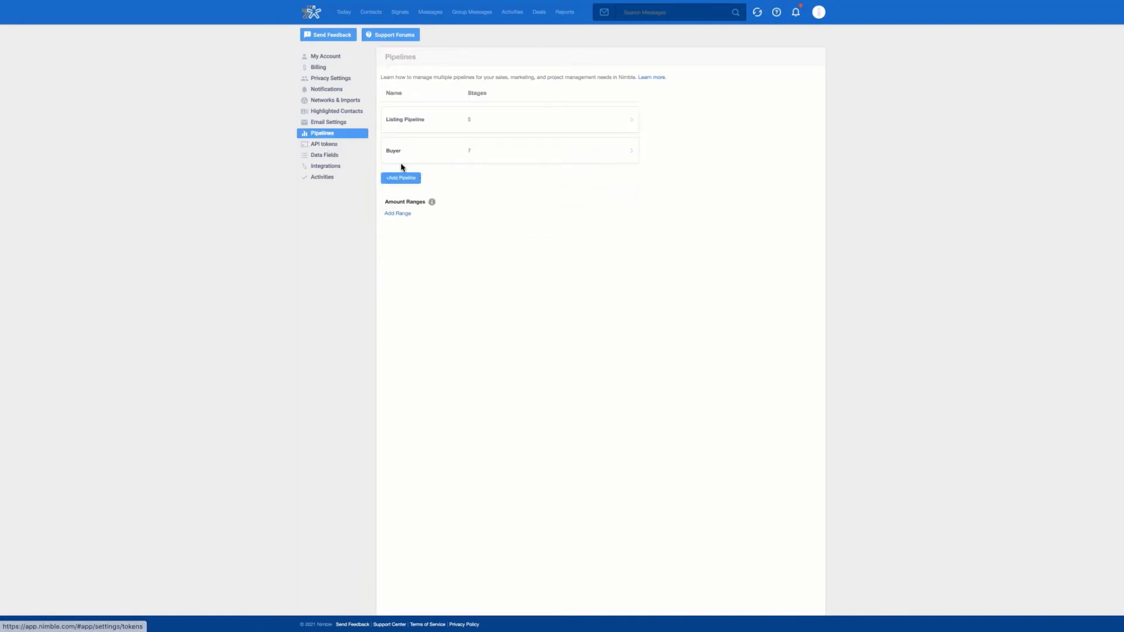
Step: Add and save a pipeline named 'Test Pipeline', view its stages, then return to the Deals board
{"action": "left_click", "coordinate": [398, 179]}
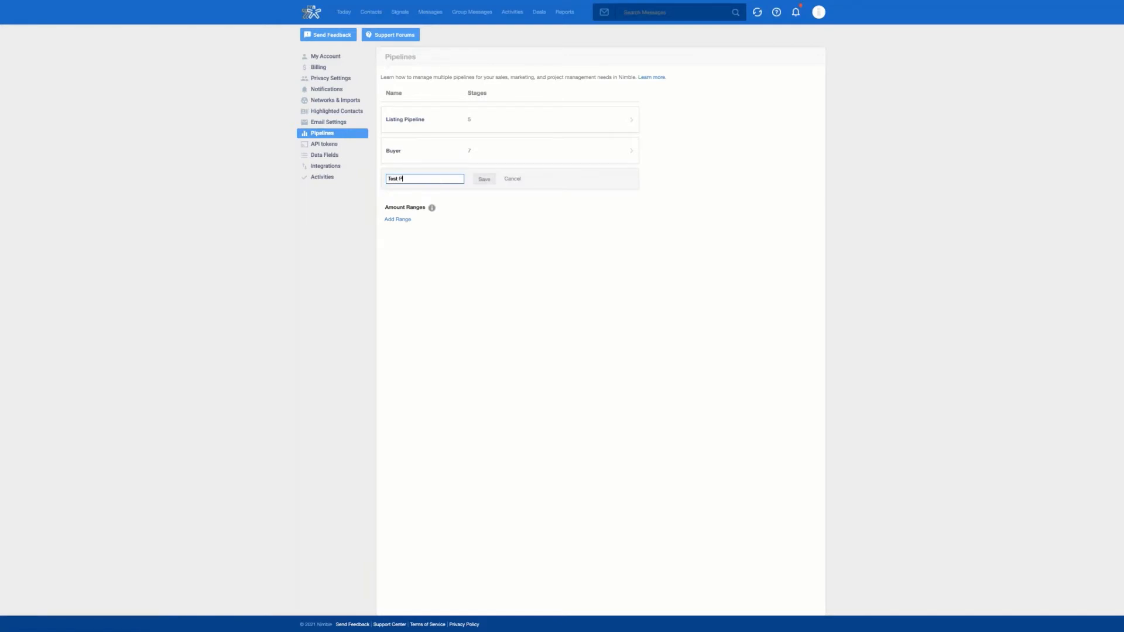
{"action": "left_click", "coordinate": [485, 180]}
{"action": "left_click", "coordinate": [511, 180]}
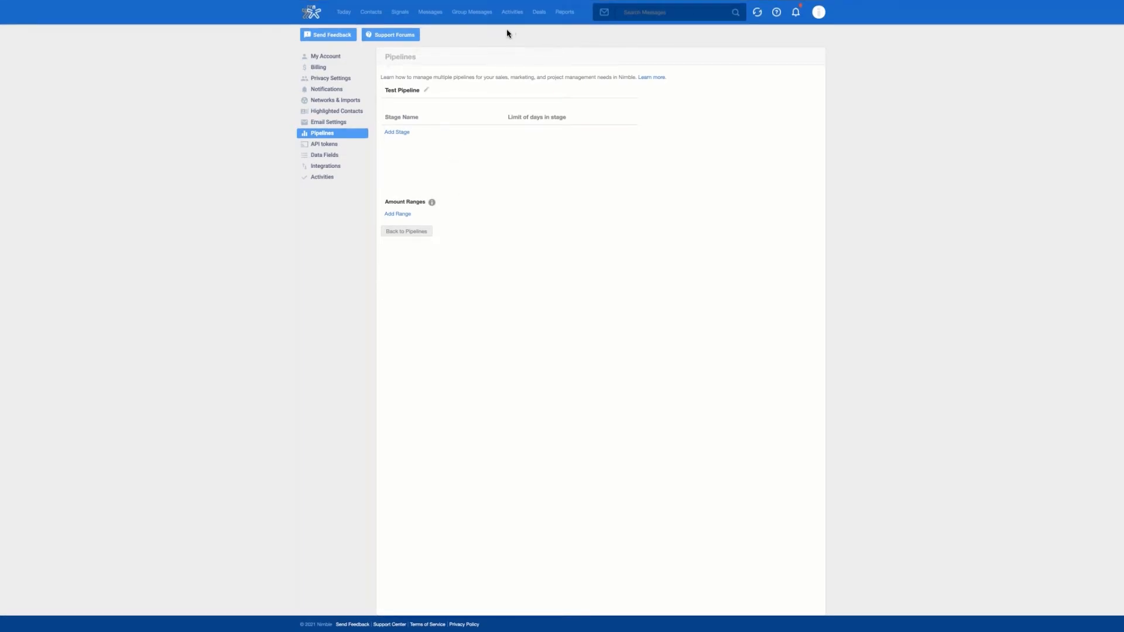
{"action": "left_click", "coordinate": [538, 17]}
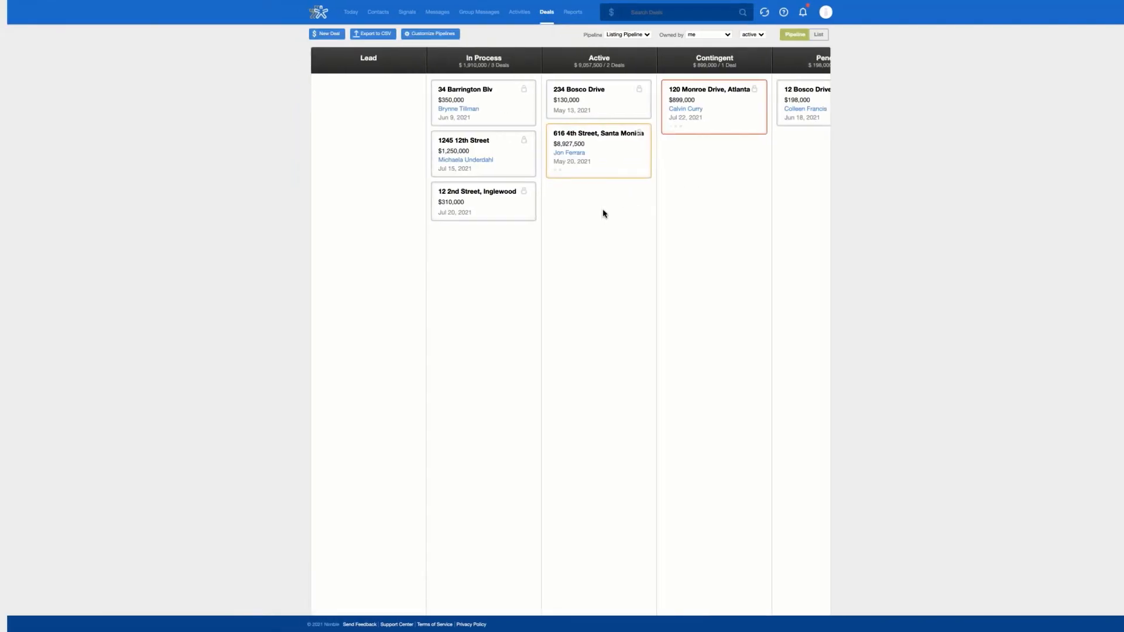
{"action": "scroll", "coordinate": [604, 212], "scroll_direction": "right", "scroll_amount": 2}
{"action": "scroll", "coordinate": [609, 212], "scroll_direction": "left", "scroll_amount": 1}
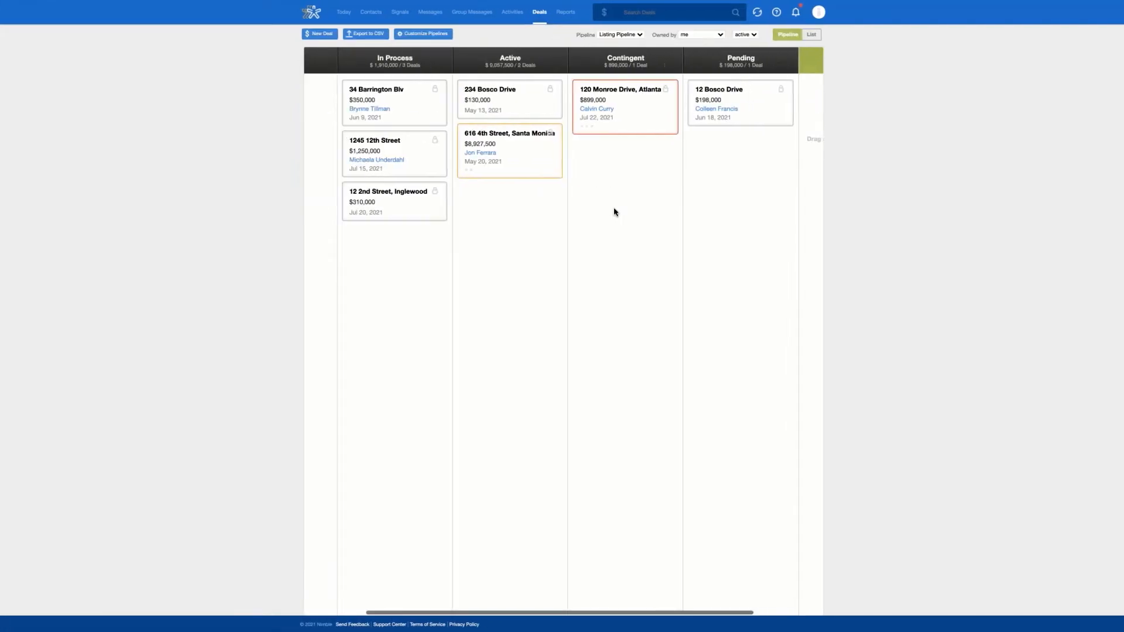
{"action": "scroll", "coordinate": [614, 212], "scroll_direction": "left", "scroll_amount": 2}
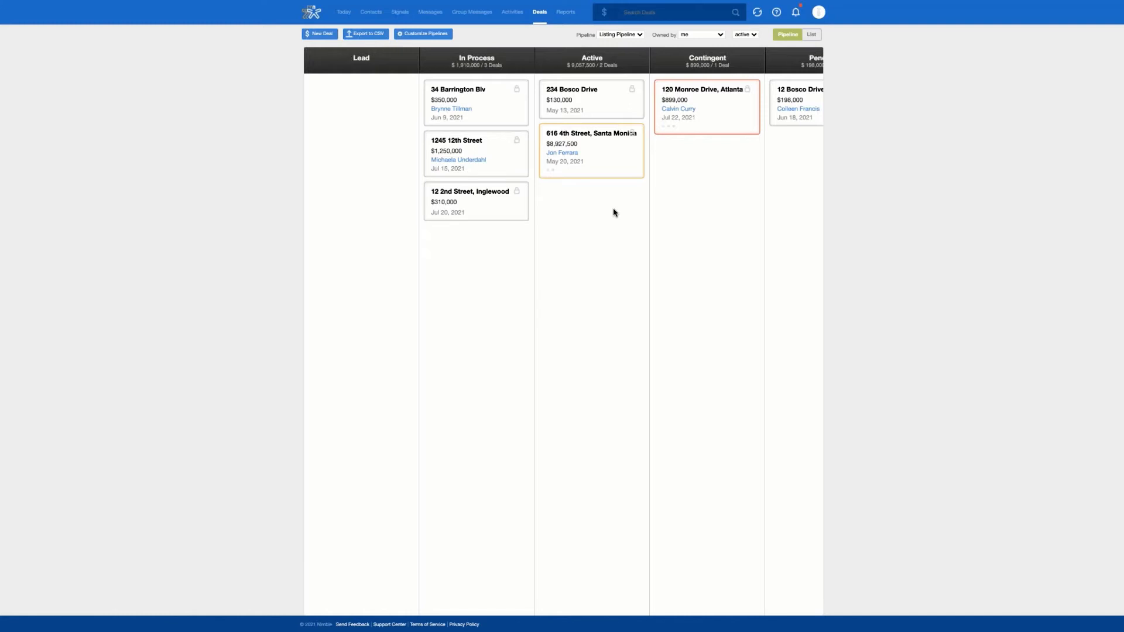
{"action": "scroll", "coordinate": [615, 213], "scroll_direction": "right", "scroll_amount": 3}
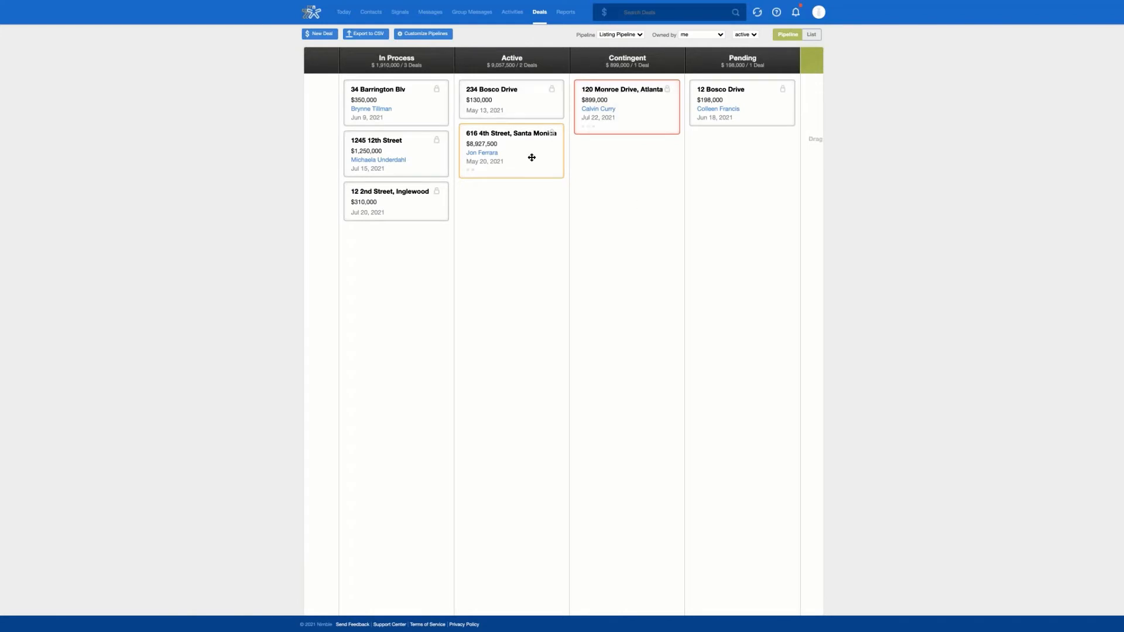
{"action": "left_click_drag", "start_coordinate": [620, 187], "coordinate": [670, 101]}
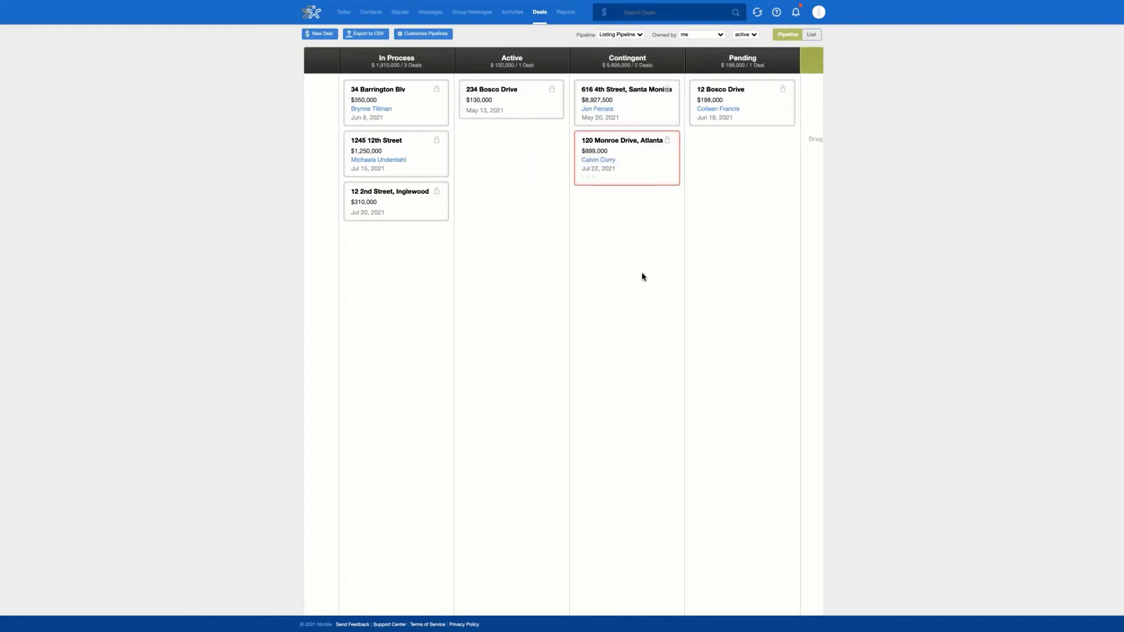
{"action": "scroll", "coordinate": [639, 277], "scroll_direction": "right", "scroll_amount": 3}
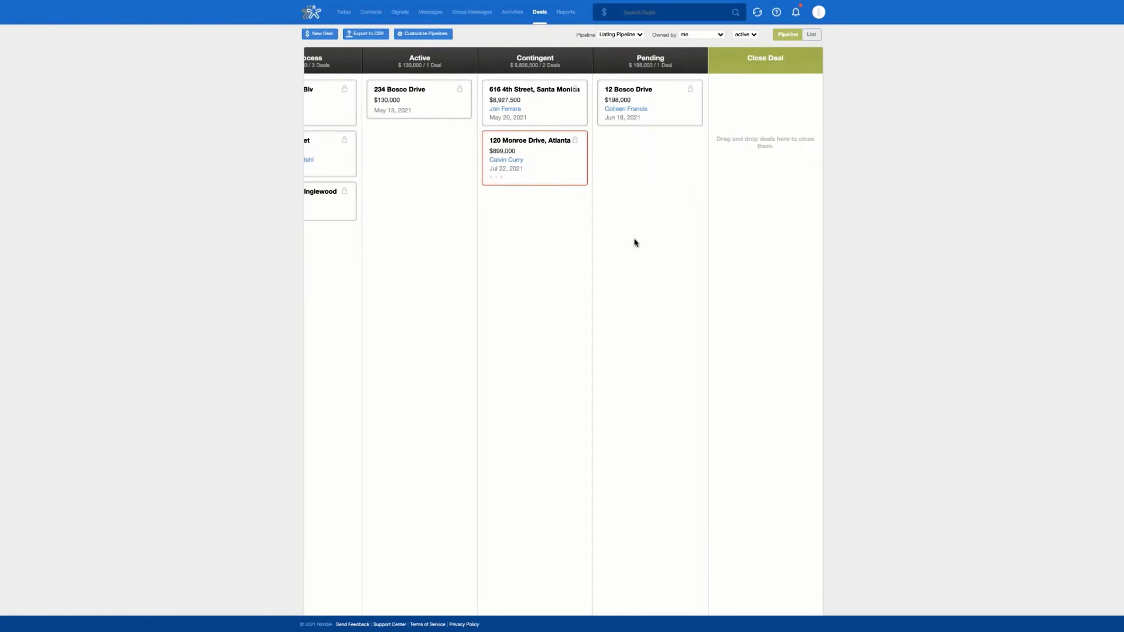
Step: Open Reports and confirm the Pipeline and Team Report filters cover all pipelines for the whole team
{"action": "left_click", "coordinate": [571, 16]}
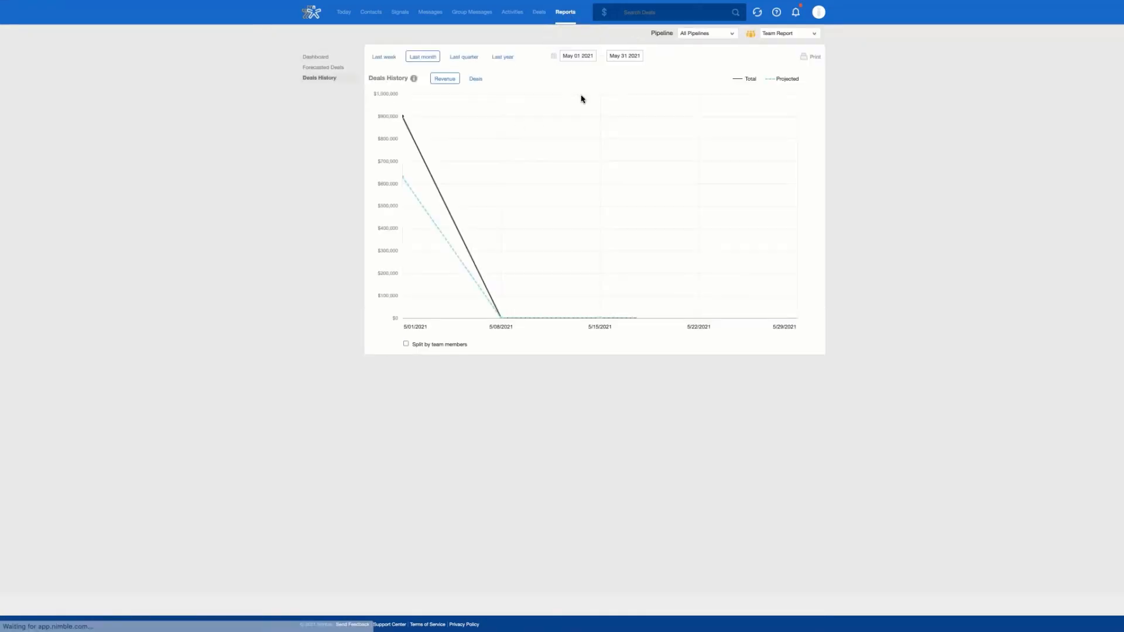
{"action": "left_click", "coordinate": [725, 36]}
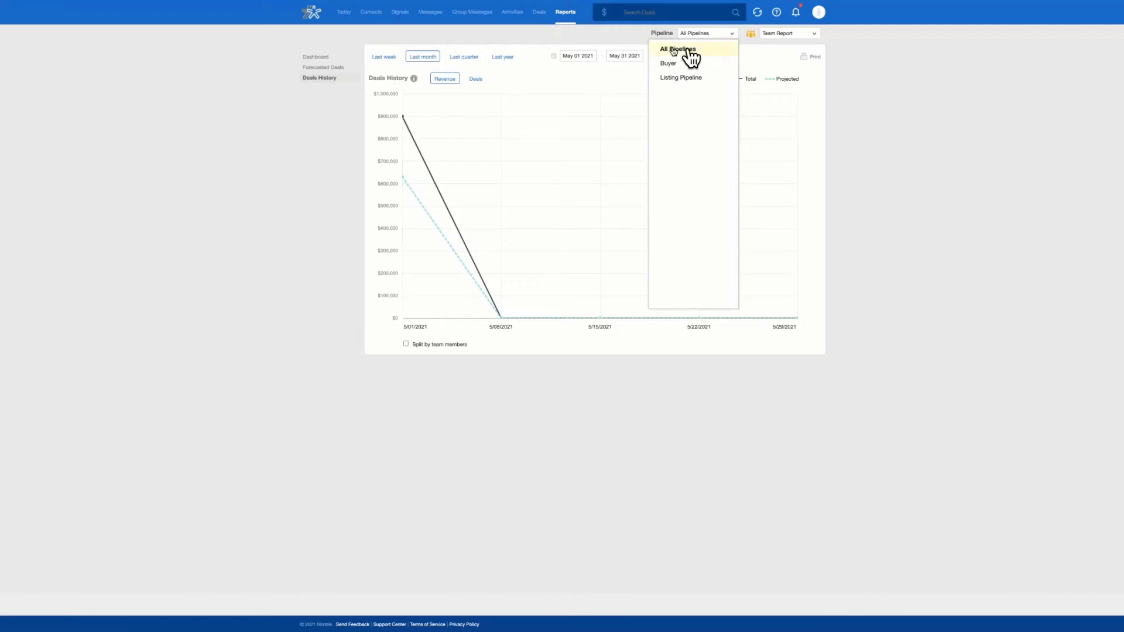
{"action": "left_click", "coordinate": [689, 50]}
{"action": "left_click", "coordinate": [732, 36]}
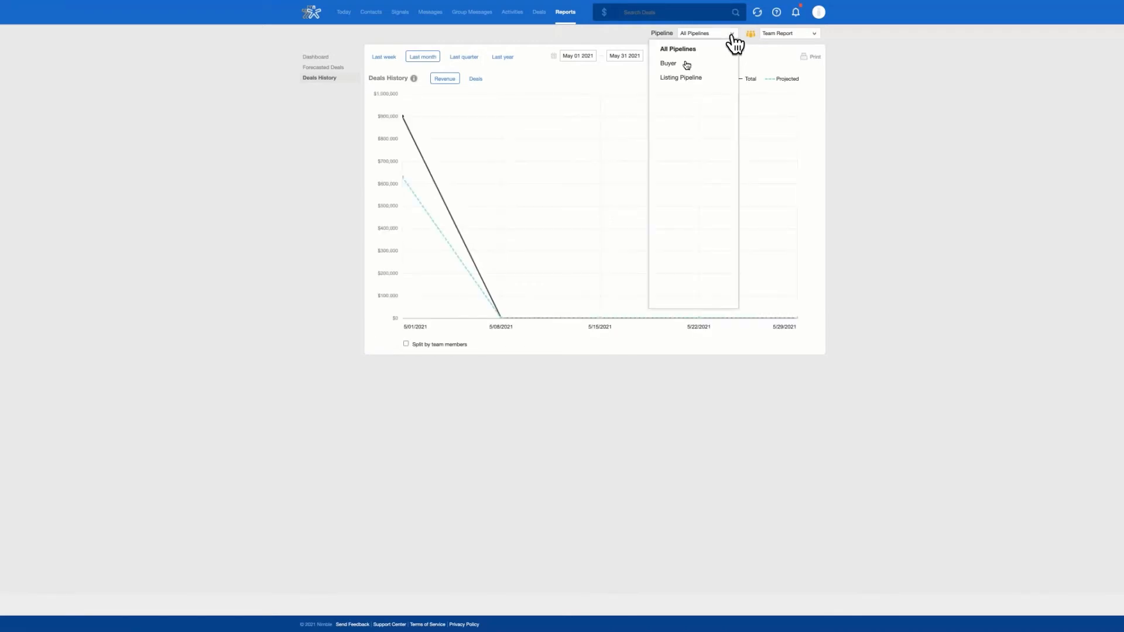
{"action": "left_click", "coordinate": [760, 48]}
{"action": "left_click", "coordinate": [788, 37]}
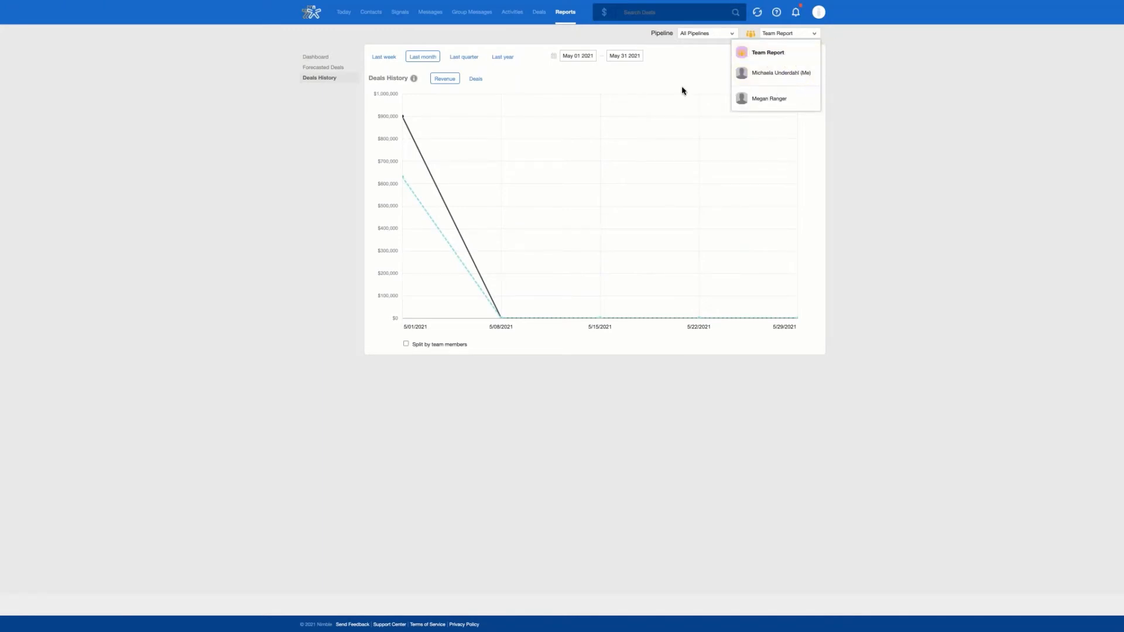
{"action": "left_click", "coordinate": [658, 59]}
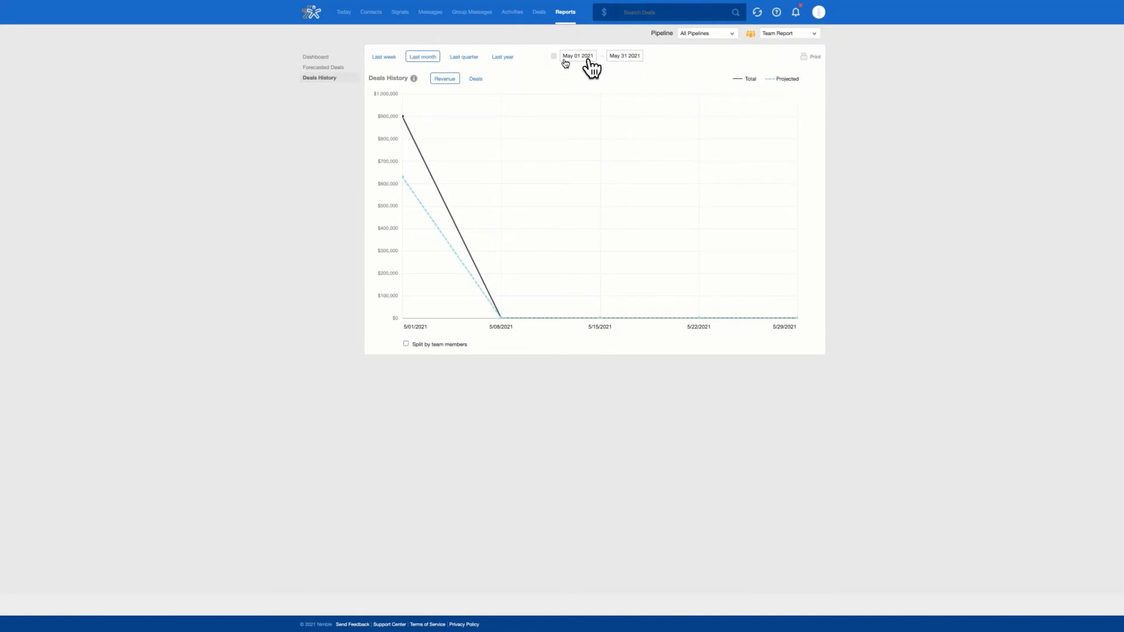
Step: View the Dashboard, Forecasted Deals, and Deals History charts for May 1–31 2021
{"action": "left_click", "coordinate": [315, 57]}
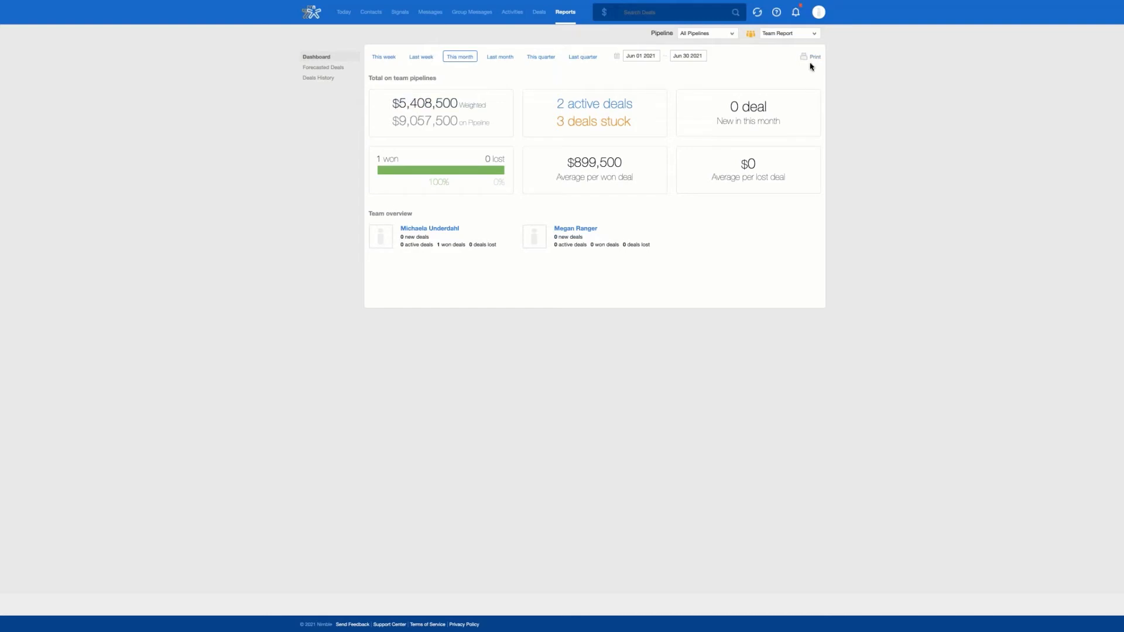
{"action": "left_click", "coordinate": [343, 69]}
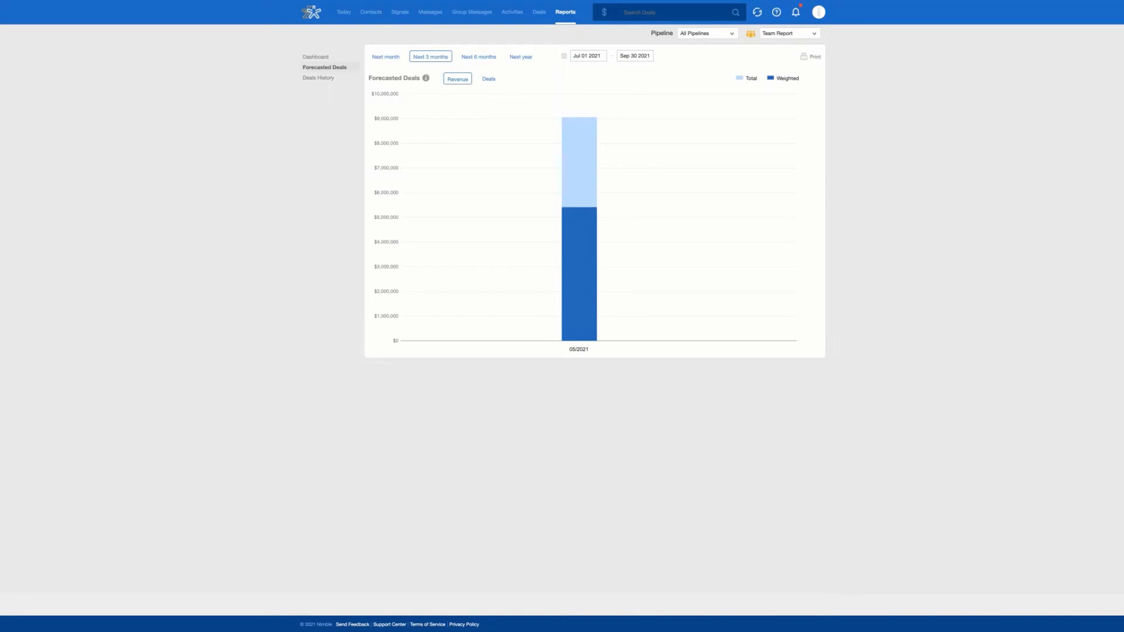
{"action": "left_click", "coordinate": [341, 80]}
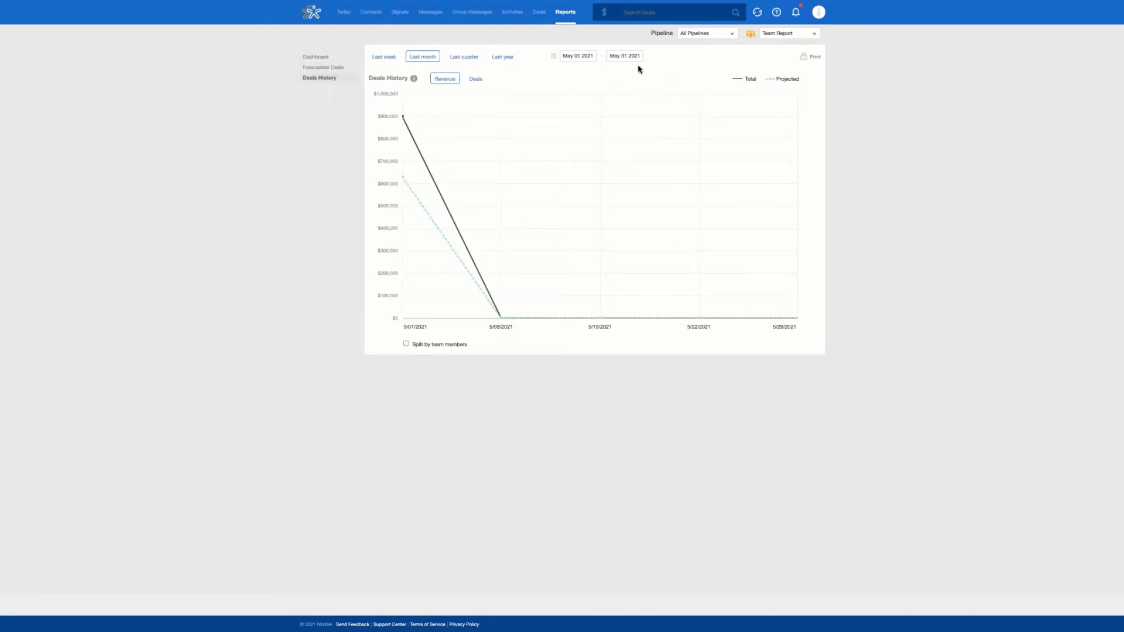
{"action": "left_click", "coordinate": [340, 23]}
Step: Switch to the reloaded Leads browser tab, dismiss the Invite Your Coworkers popup, and open the Leads board
{"action": "mouse_move", "coordinate": [261, 1]}
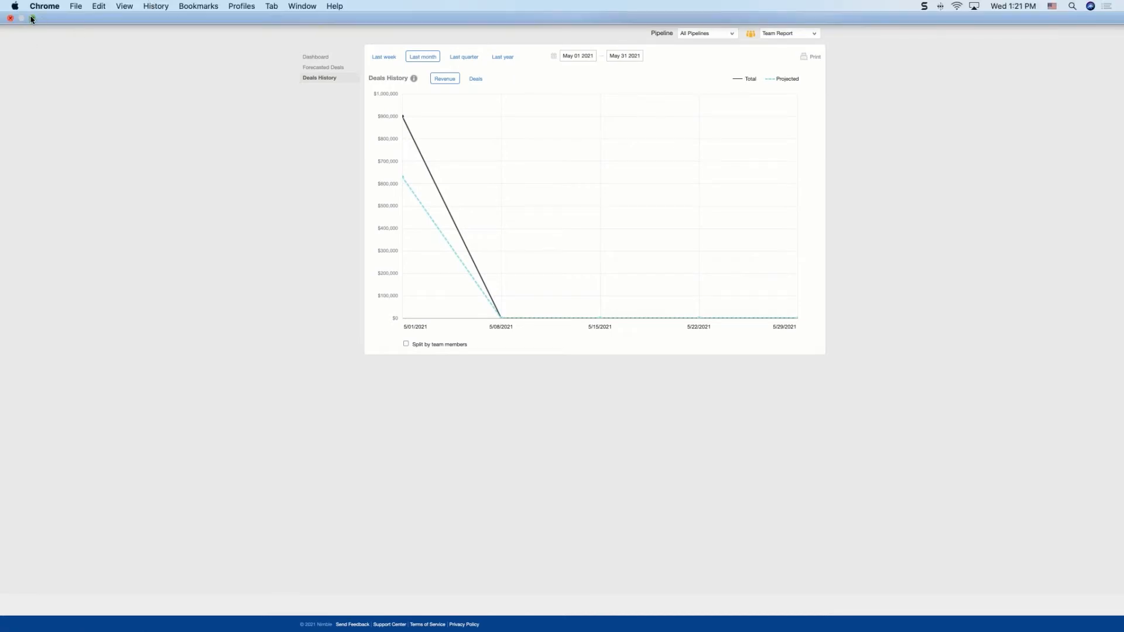
{"action": "left_click", "coordinate": [32, 19]}
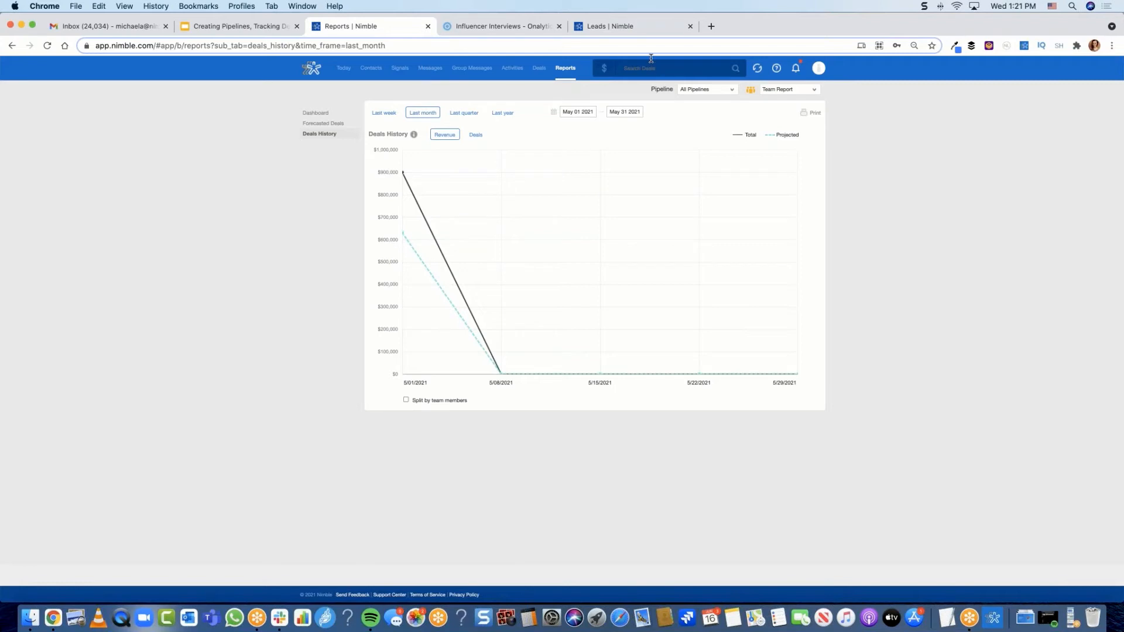
{"action": "left_click", "coordinate": [644, 33]}
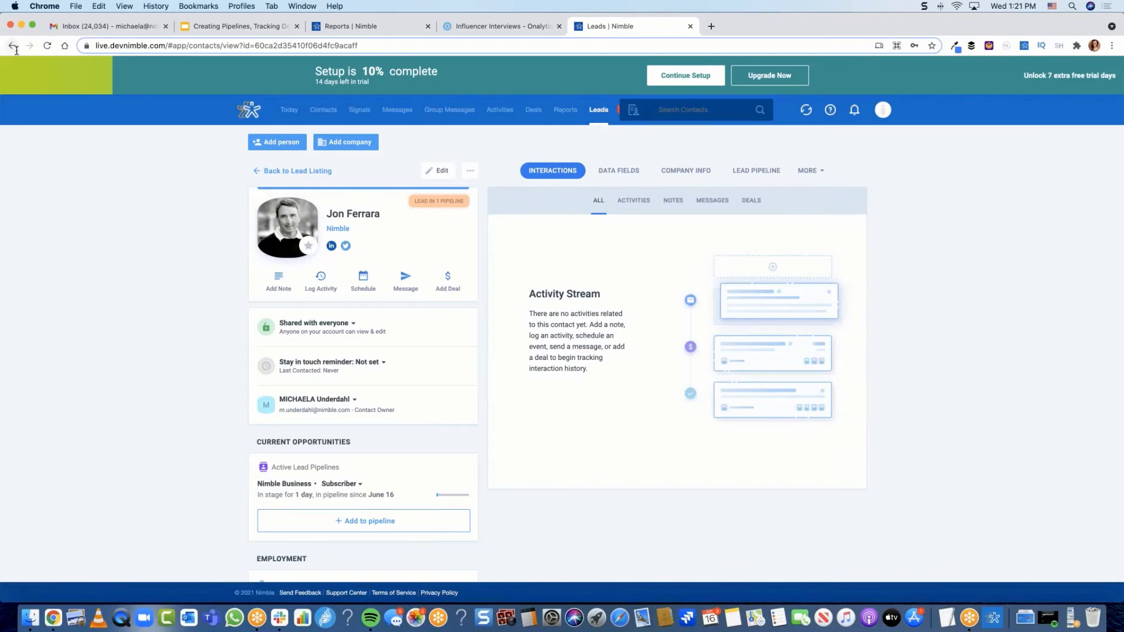
{"action": "left_click", "coordinate": [47, 45]}
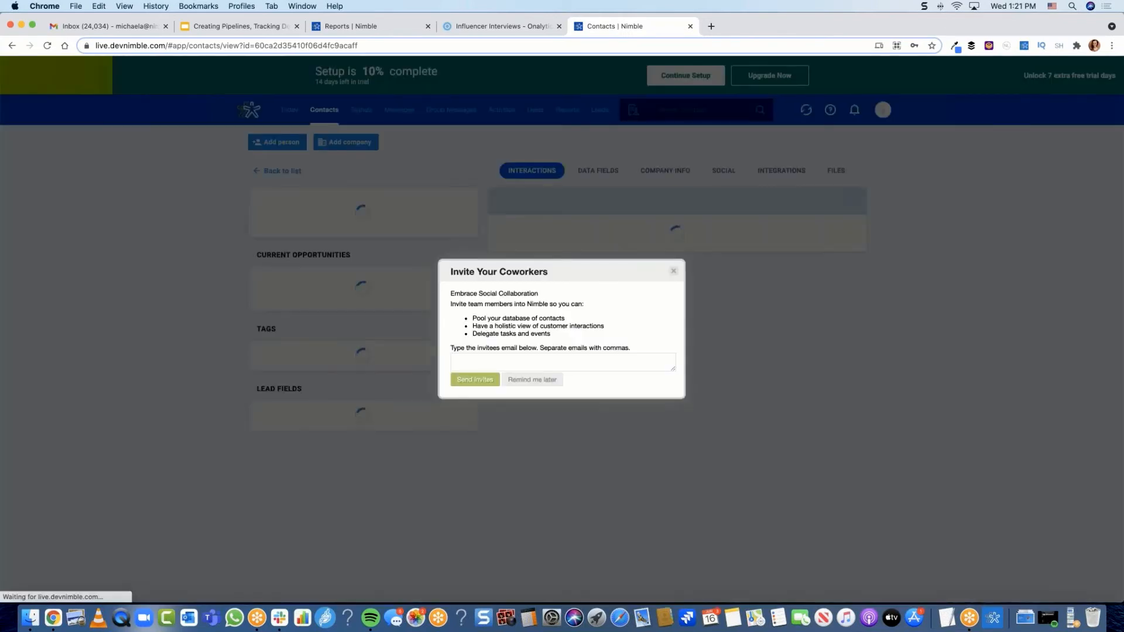
{"action": "left_click", "coordinate": [674, 272]}
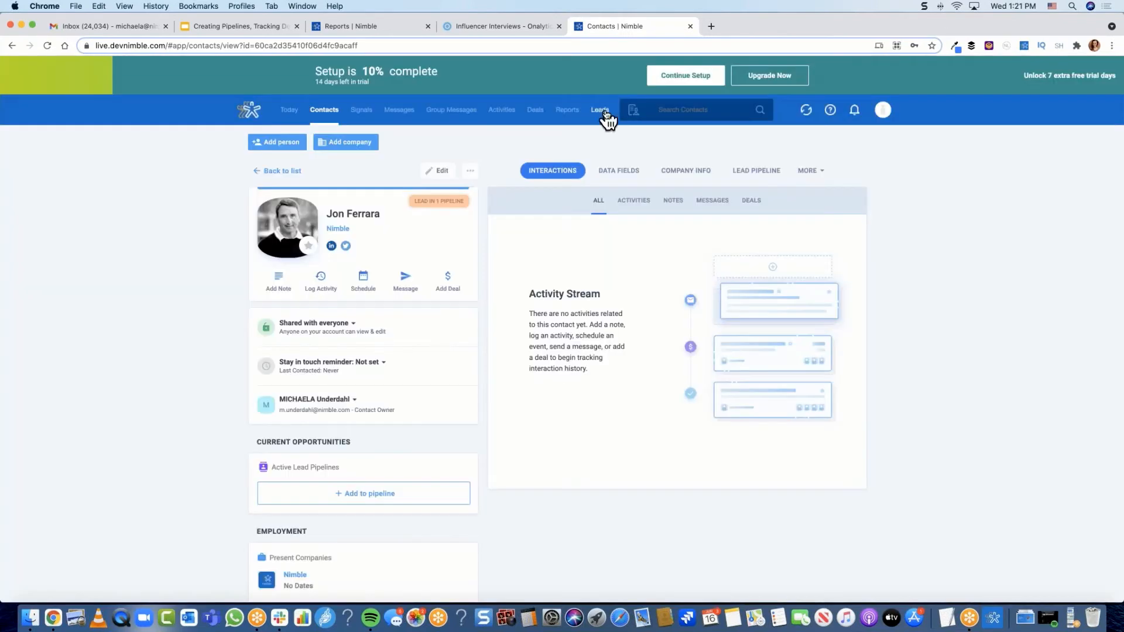
{"action": "left_click", "coordinate": [601, 112]}
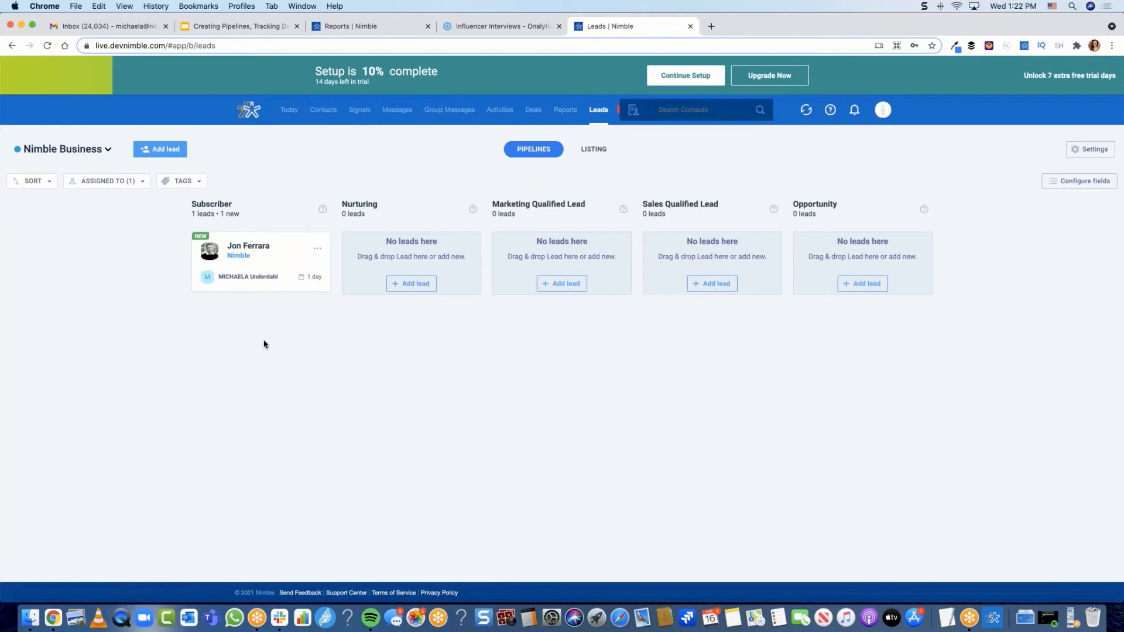
{"action": "left_click", "coordinate": [154, 151]}
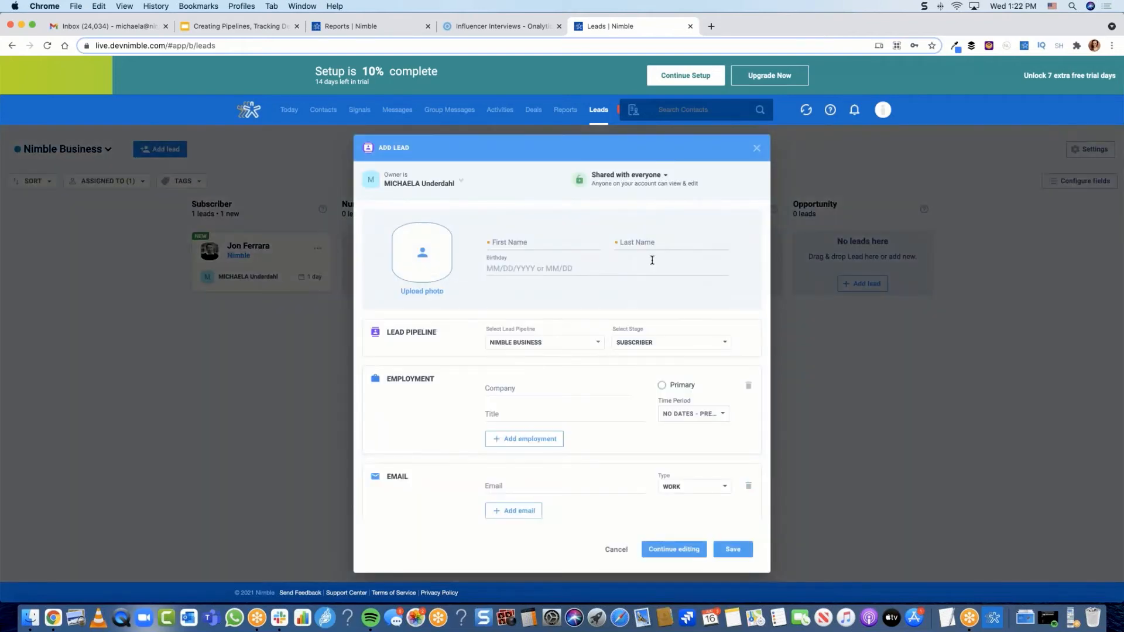
{"action": "scroll", "coordinate": [535, 239], "scroll_direction": "down", "scroll_amount": 3}
{"action": "scroll", "coordinate": [535, 239], "scroll_direction": "up", "scroll_amount": 3}
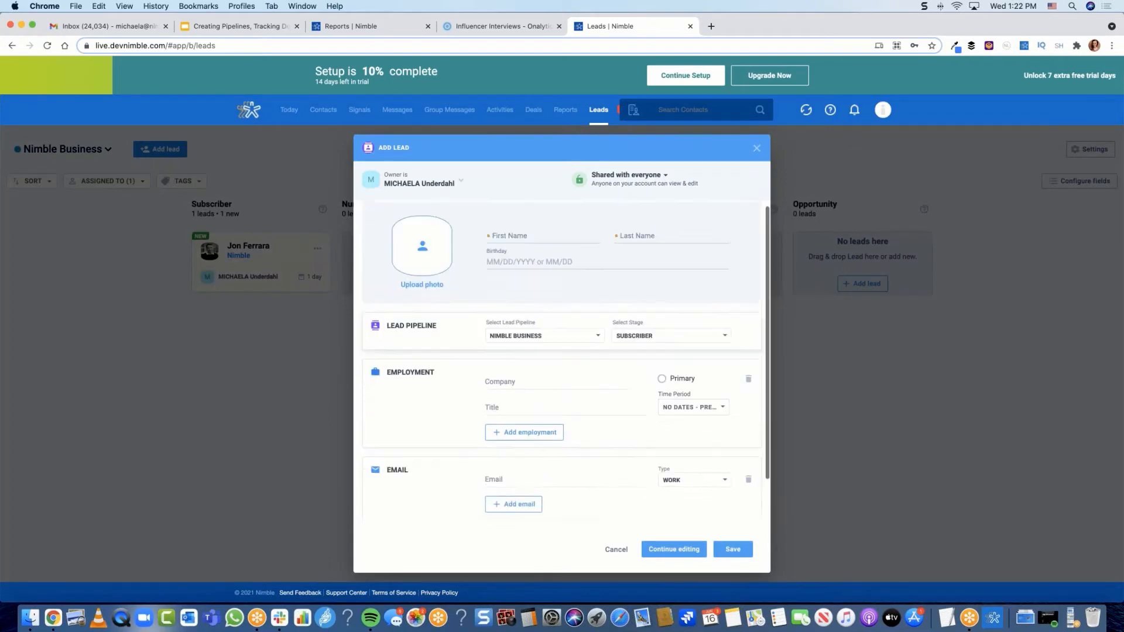
{"action": "scroll", "coordinate": [562, 360], "scroll_direction": "down", "scroll_amount": 3}
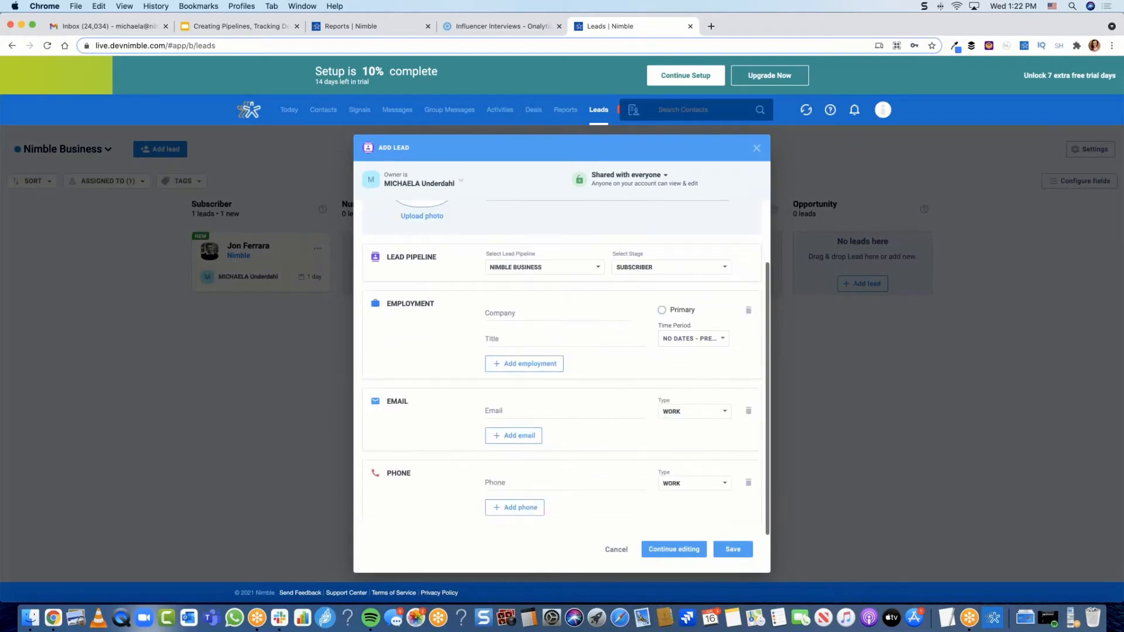
{"action": "scroll", "coordinate": [562, 360], "scroll_direction": "up", "scroll_amount": 3}
{"action": "scroll", "coordinate": [629, 284], "scroll_direction": "up", "scroll_amount": 1}
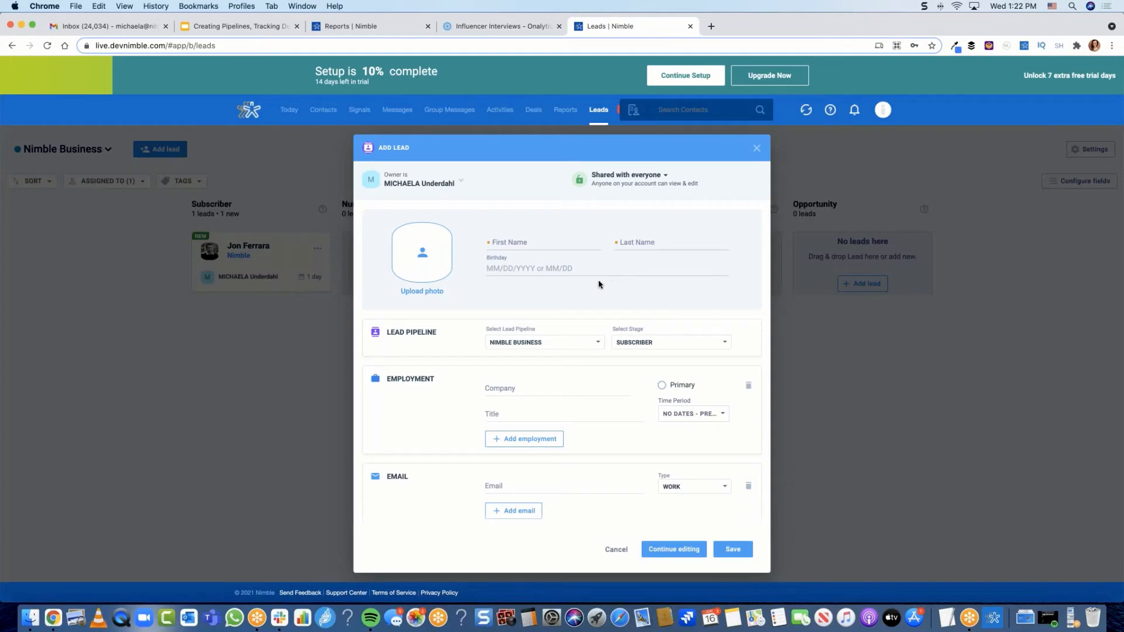
{"action": "left_click", "coordinate": [756, 148]}
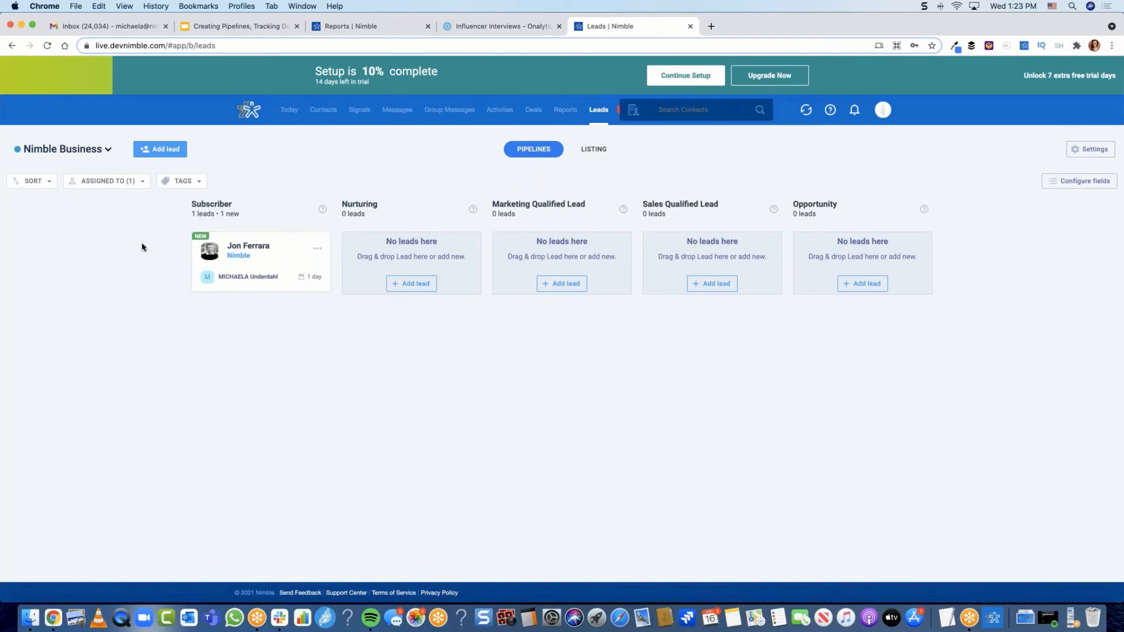
{"action": "left_click", "coordinate": [201, 183]}
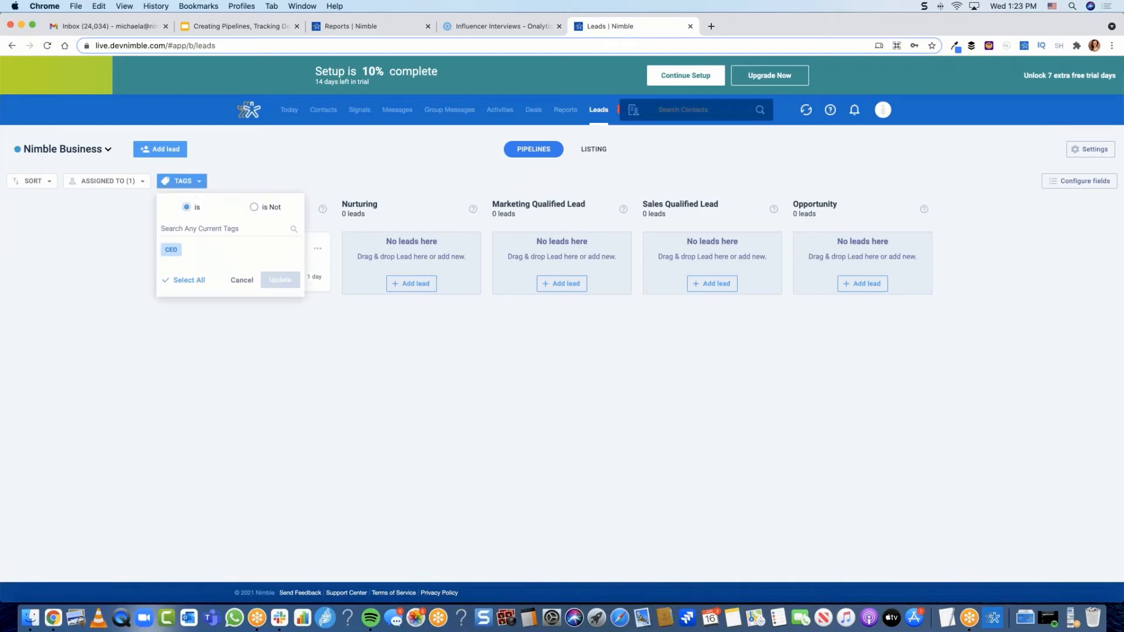
{"action": "left_click", "coordinate": [171, 252]}
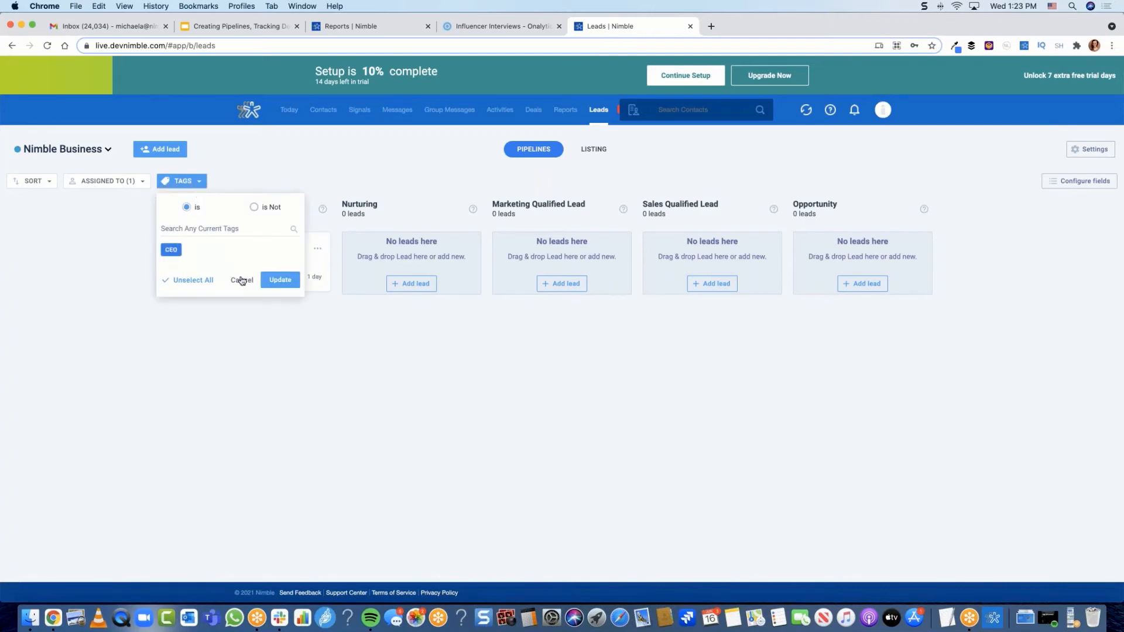
{"action": "left_click", "coordinate": [268, 173]}
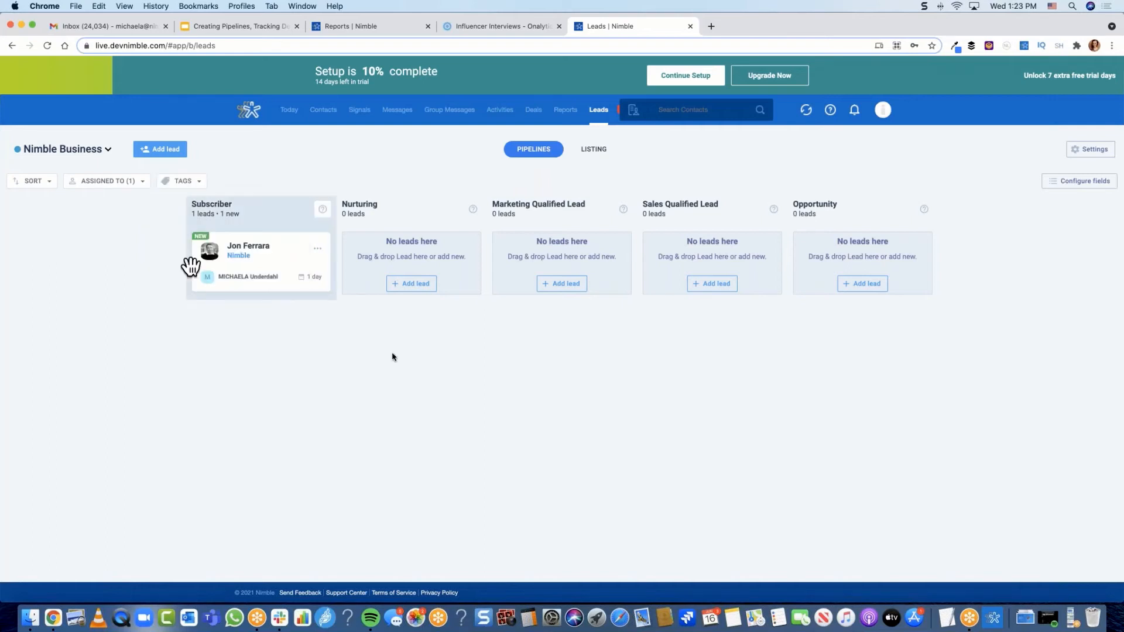
{"action": "left_click", "coordinate": [141, 183]}
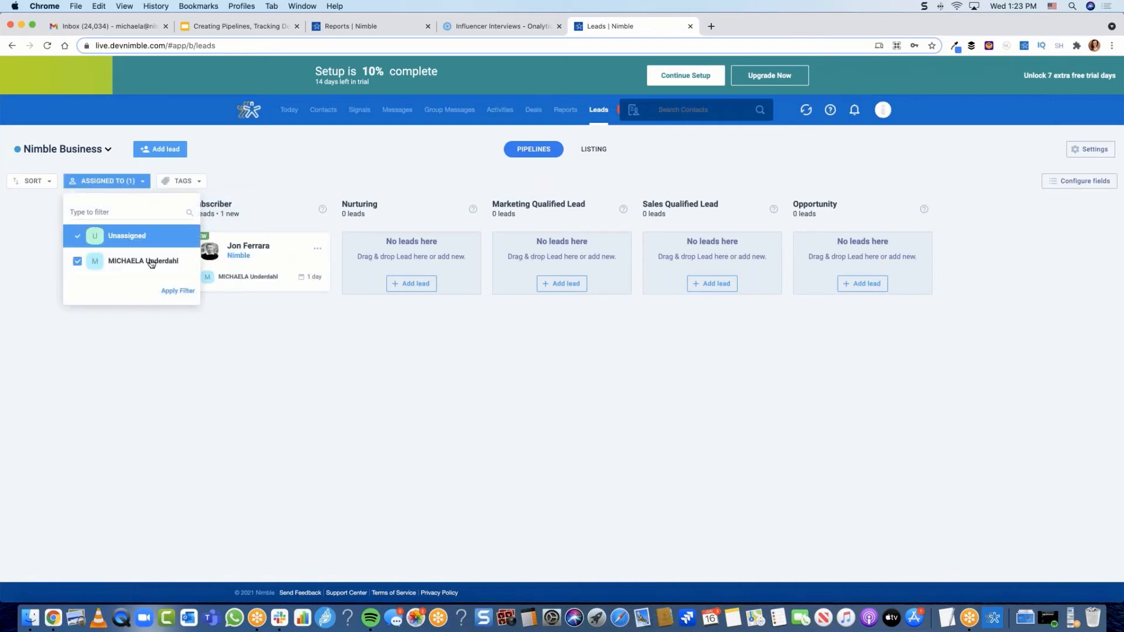
{"action": "left_click", "coordinate": [262, 165]}
{"action": "left_click", "coordinate": [47, 185]}
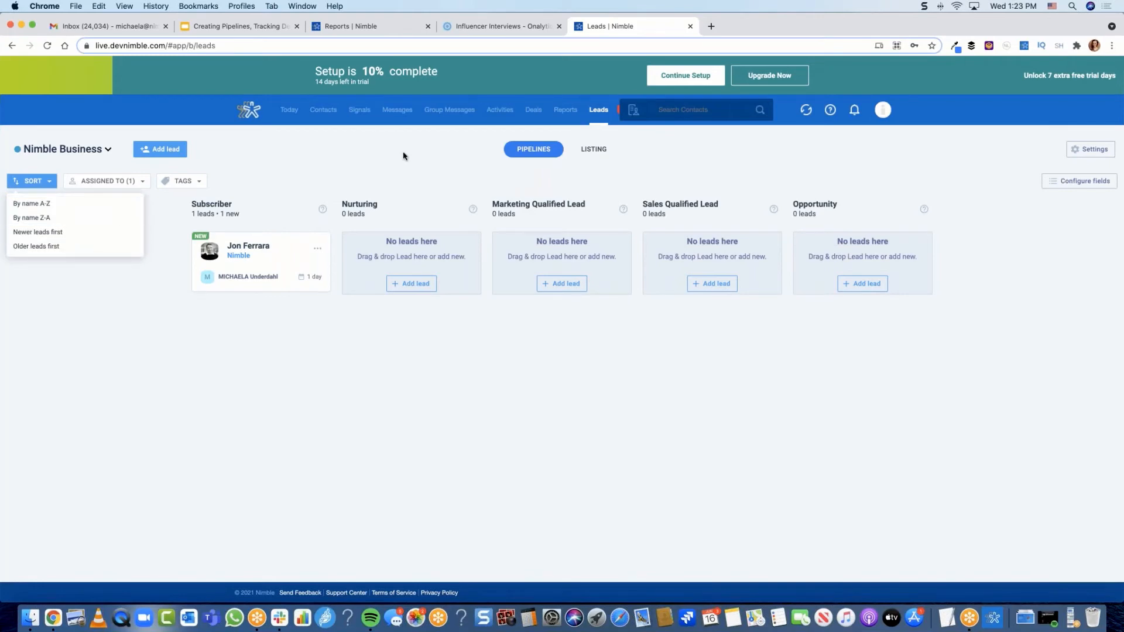
{"action": "left_click", "coordinate": [382, 156]}
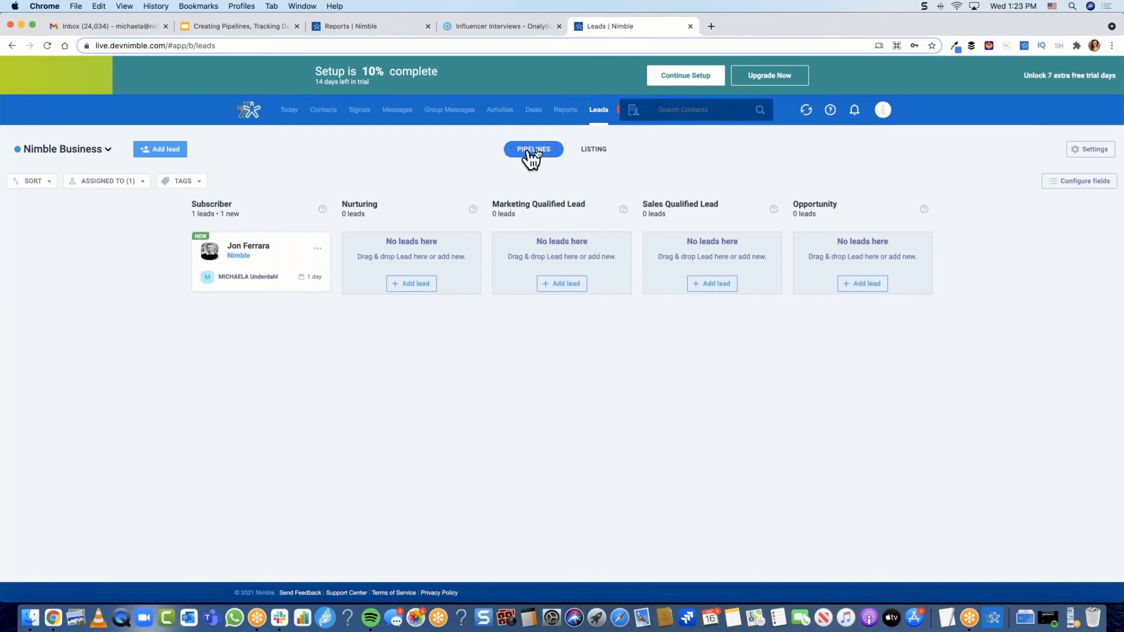
Step: Show the Nimble Business leads in LISTING view, leaving the single lead at the Subscriber stage
{"action": "left_click", "coordinate": [601, 150]}
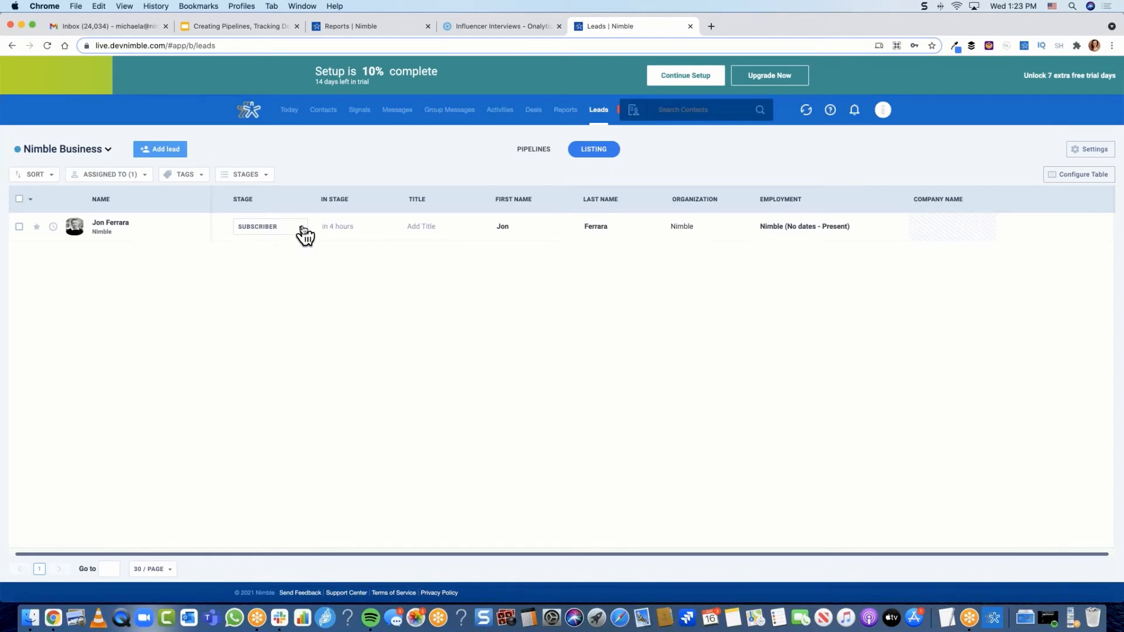
{"action": "left_click", "coordinate": [302, 229]}
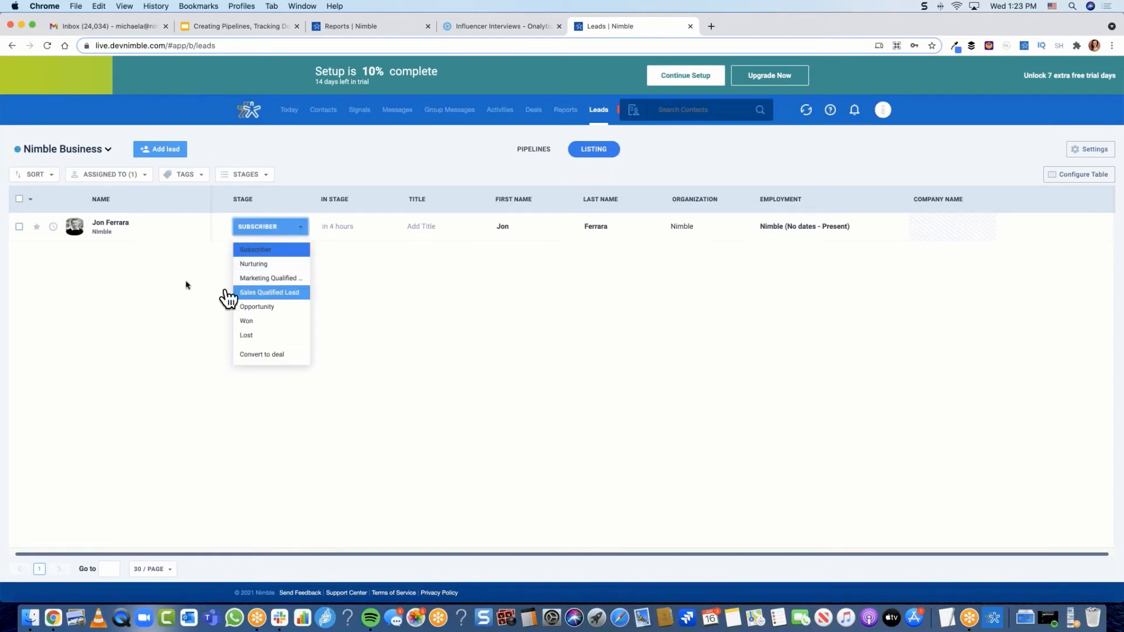
{"action": "left_click", "coordinate": [293, 234]}
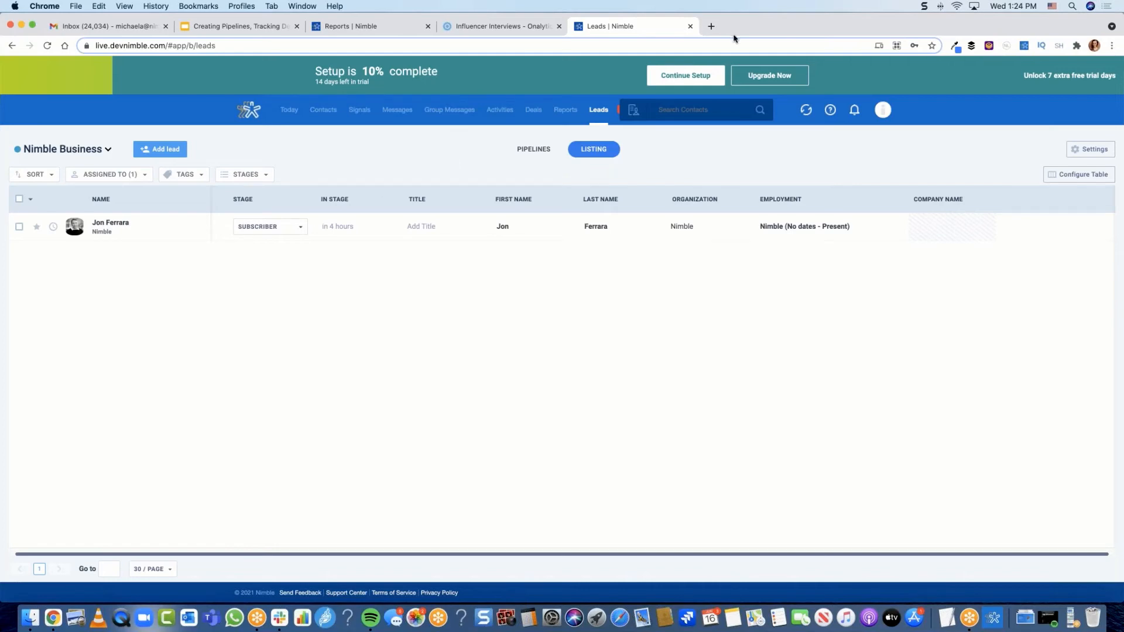
Step: Load linkedin.com in a new tab and open the Nimble Prospector sidebar beside the feed
{"action": "left_click", "coordinate": [712, 28]}
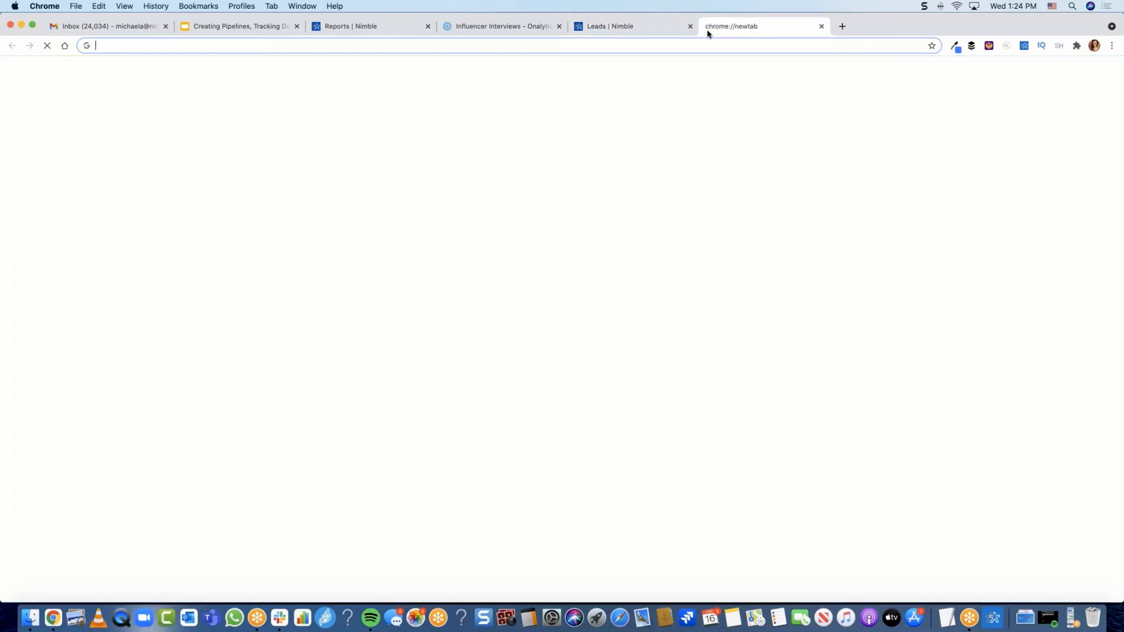
{"action": "type", "text": "linkedin.com/feed/"}
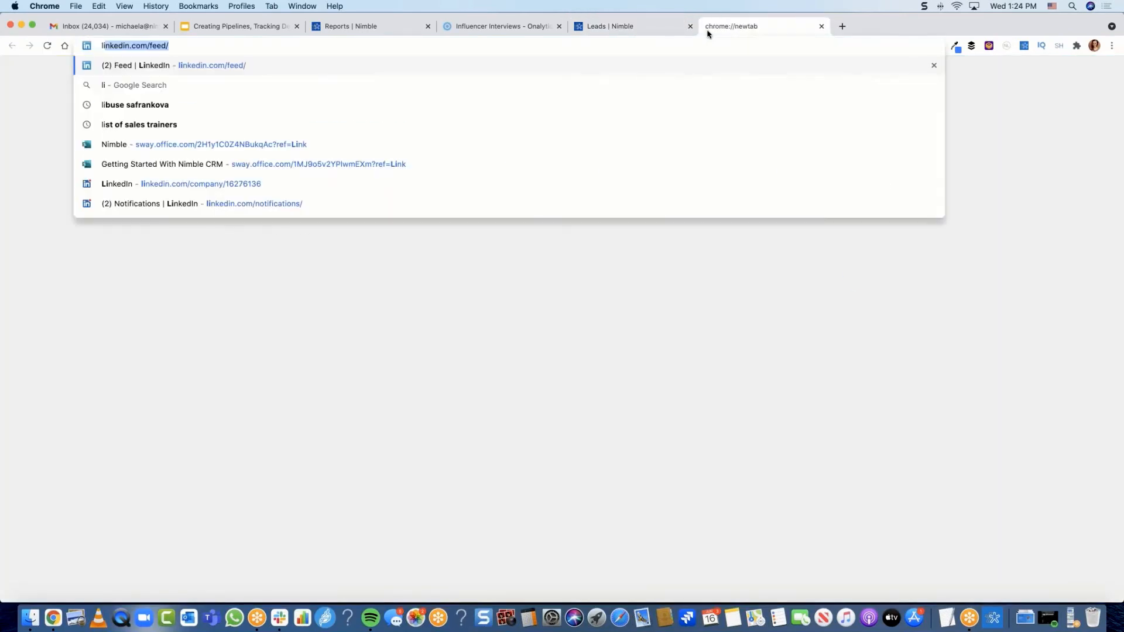
{"action": "key", "text": "Return"}
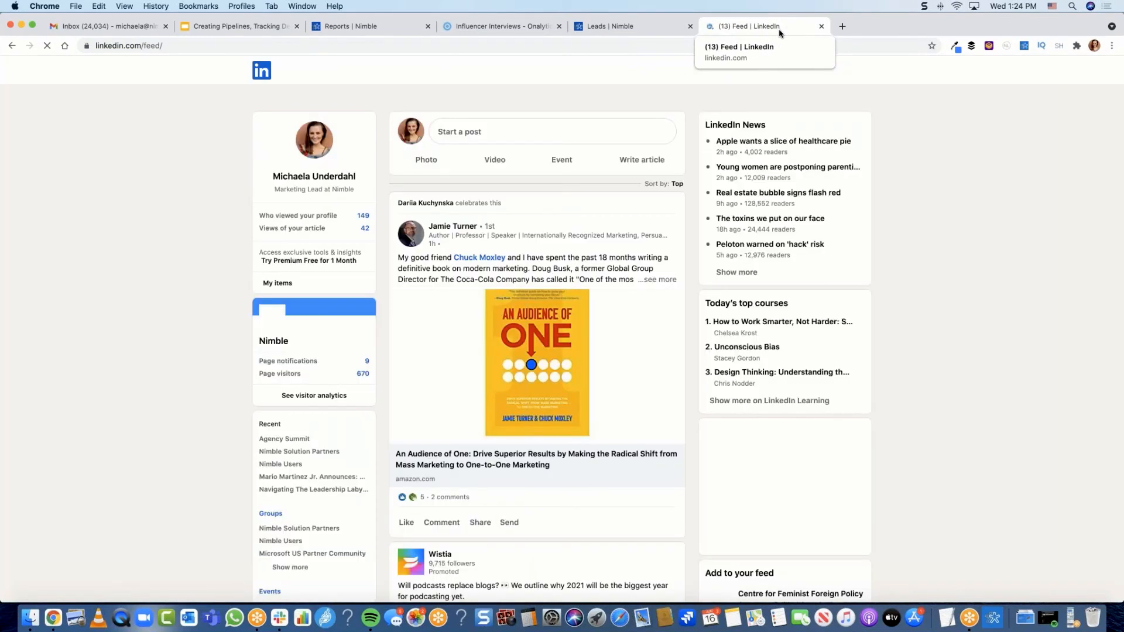
{"action": "left_click", "coordinate": [1023, 46]}
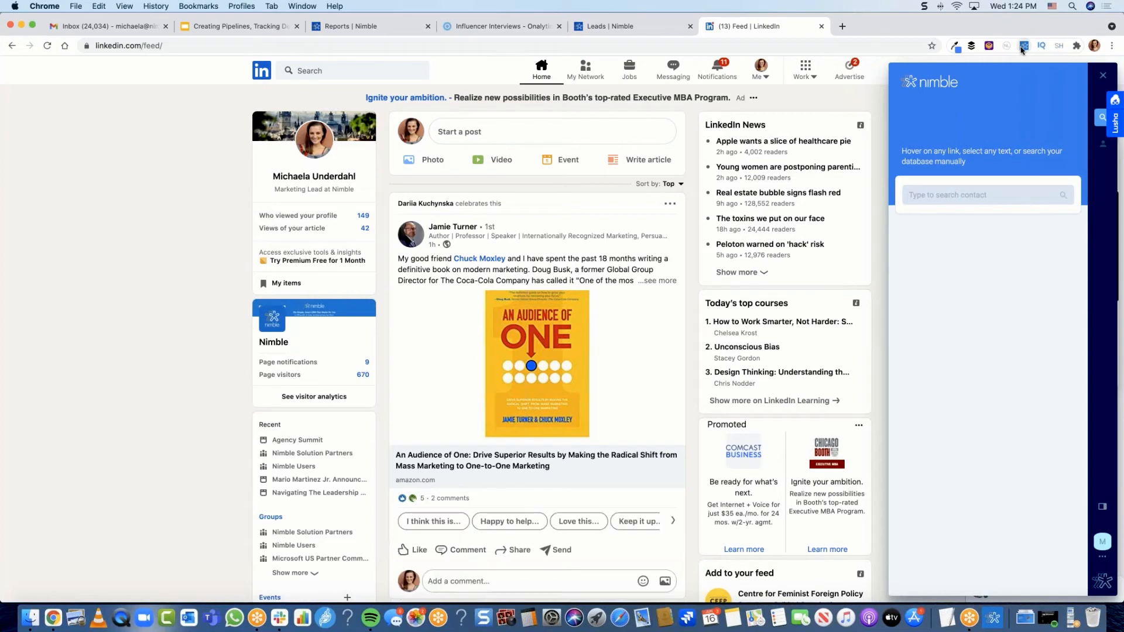
Step: Open the book-post author's Live Profile in the Nimble sidebar and add him as a contact
{"action": "mouse_move", "coordinate": [467, 230]}
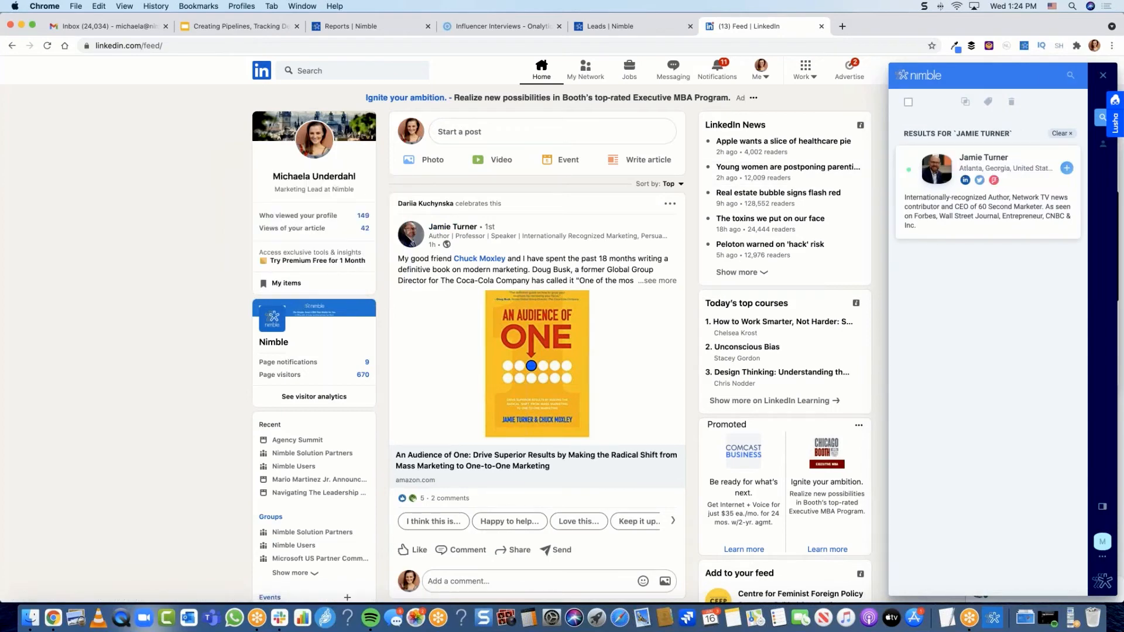
{"action": "left_click", "coordinate": [984, 157]}
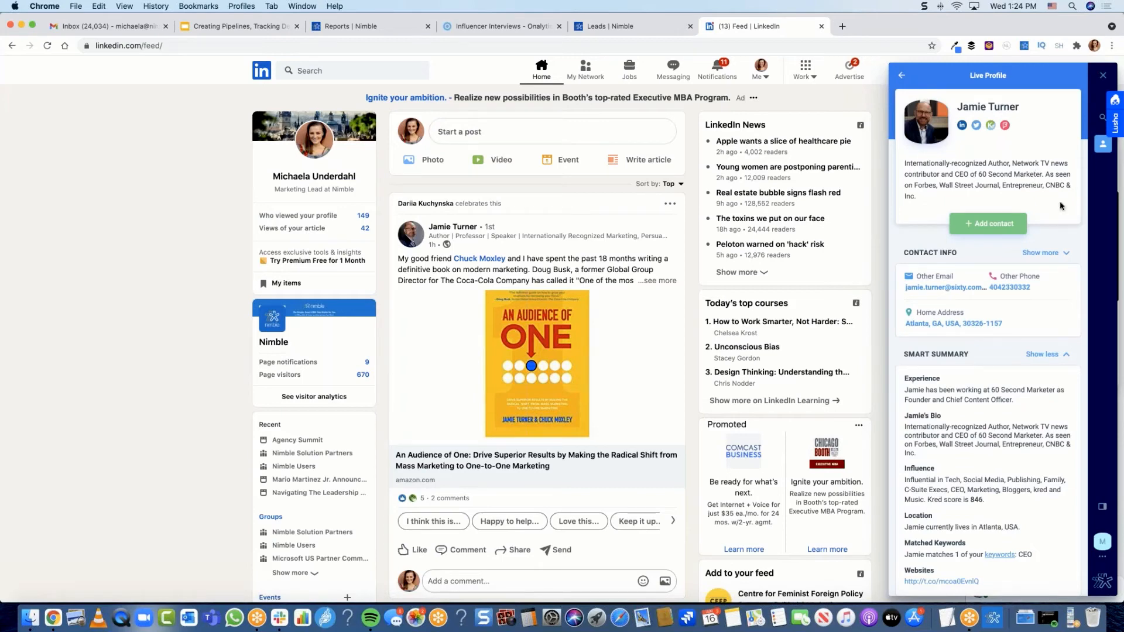
{"action": "scroll", "coordinate": [1061, 206], "scroll_direction": "down", "scroll_amount": 7}
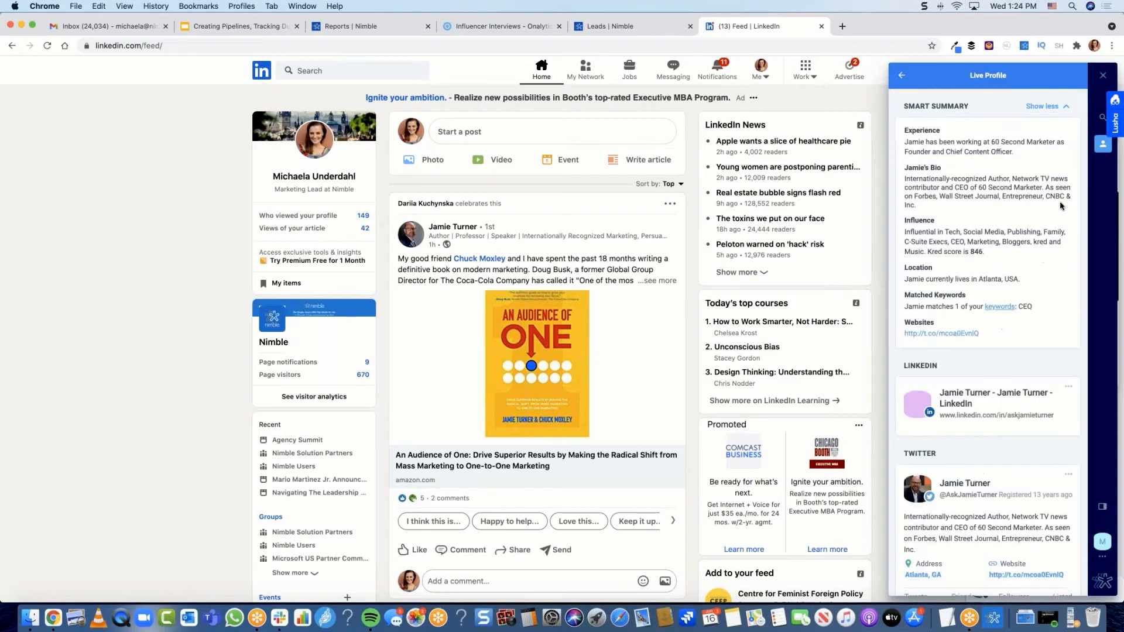
{"action": "scroll", "coordinate": [1060, 206], "scroll_direction": "up", "scroll_amount": 7}
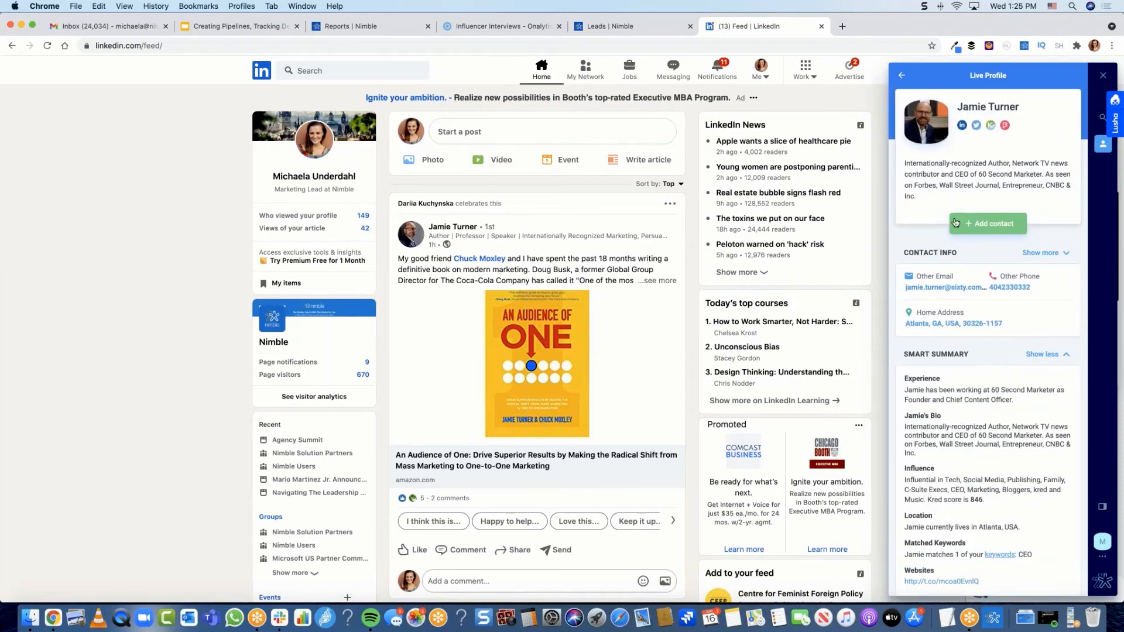
{"action": "left_click", "coordinate": [955, 223]}
{"action": "left_click", "coordinate": [996, 228]}
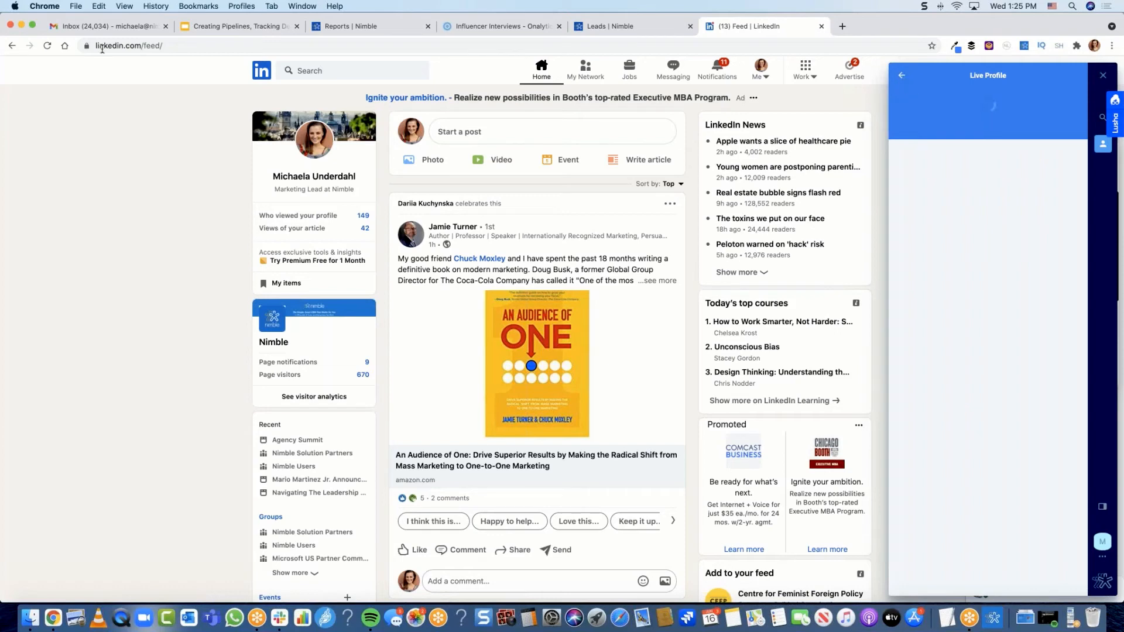
{"action": "left_click", "coordinate": [902, 76]}
Step: Open the saved contact's full Nimble record, briefly starting and then leaving a new deal form
{"action": "left_click", "coordinate": [1026, 157]}
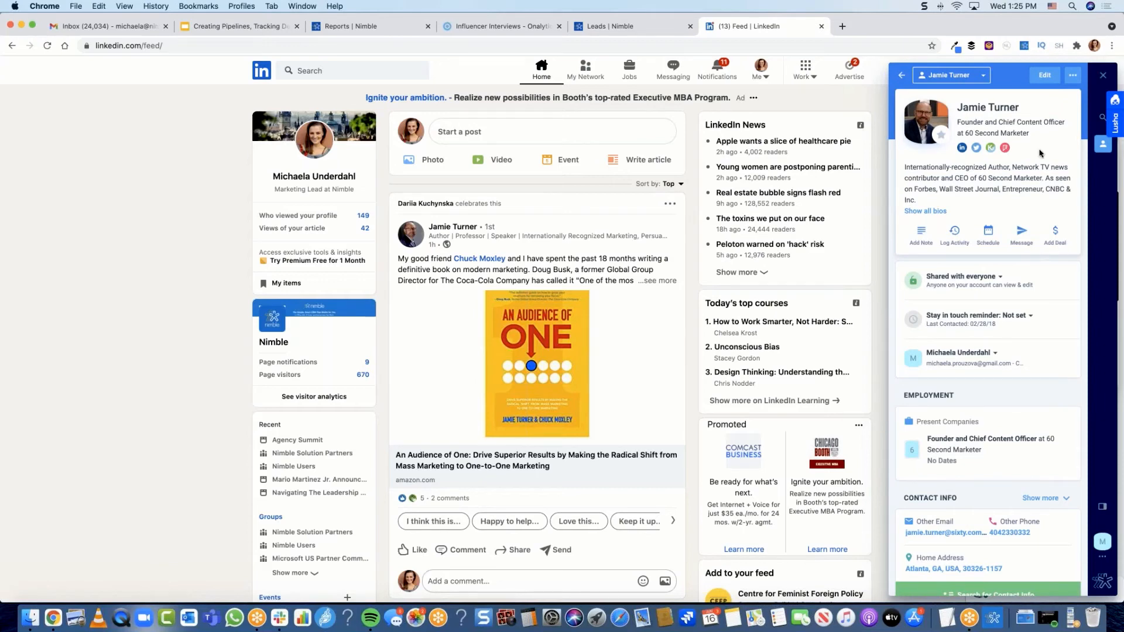
{"action": "left_click", "coordinate": [1065, 247]}
{"action": "left_click", "coordinate": [902, 76]}
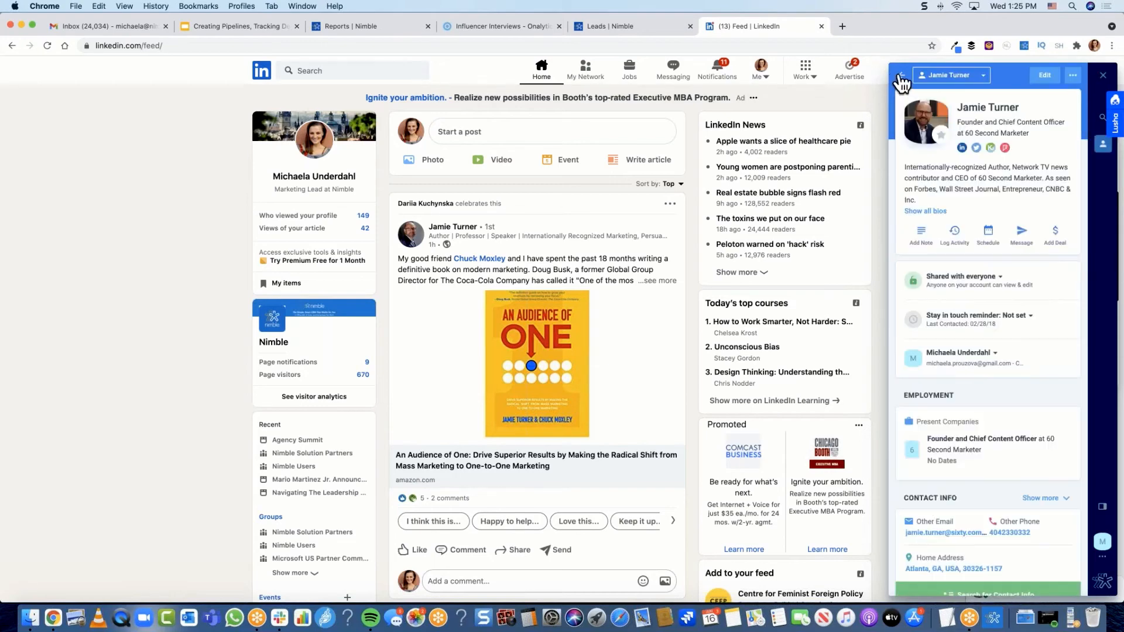
Step: Preview the contact's Schedule options and a Message draft, keeping the original sender, then return to the record
{"action": "left_click", "coordinate": [1003, 245]}
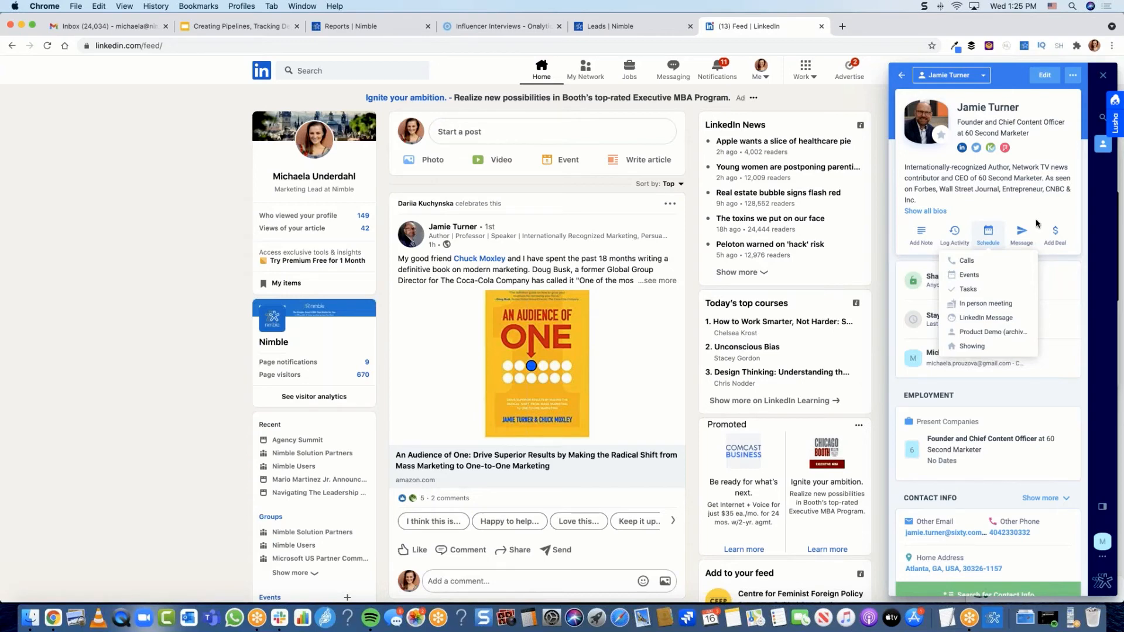
{"action": "mouse_move", "coordinate": [1022, 231]}
{"action": "left_click", "coordinate": [1022, 265]}
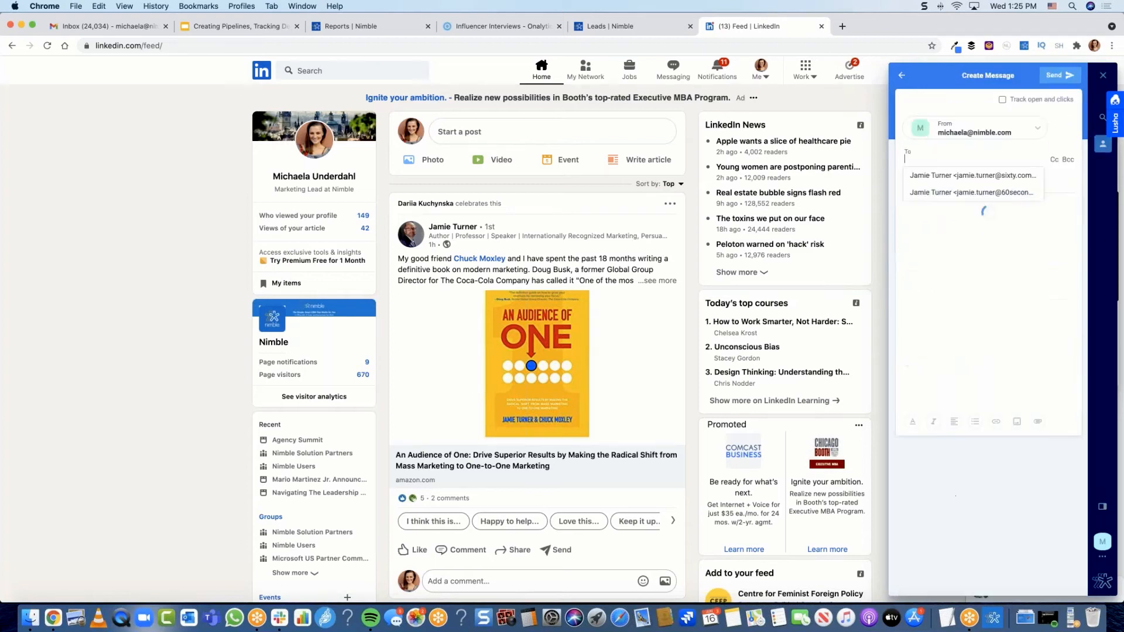
{"action": "left_click", "coordinate": [1036, 128]}
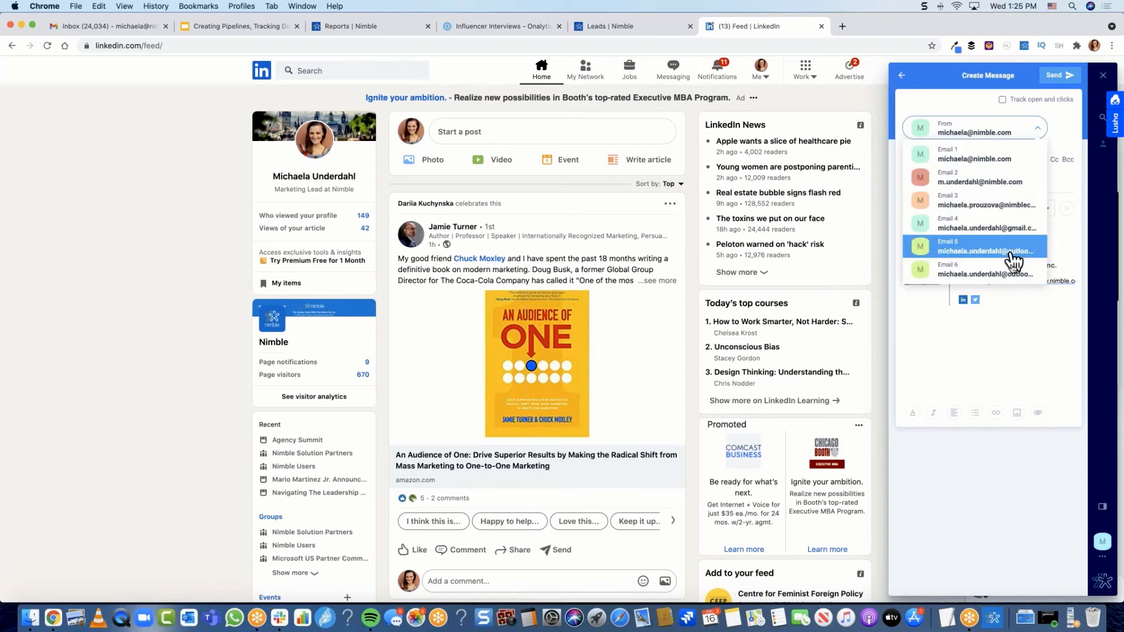
{"action": "left_click", "coordinate": [979, 106]}
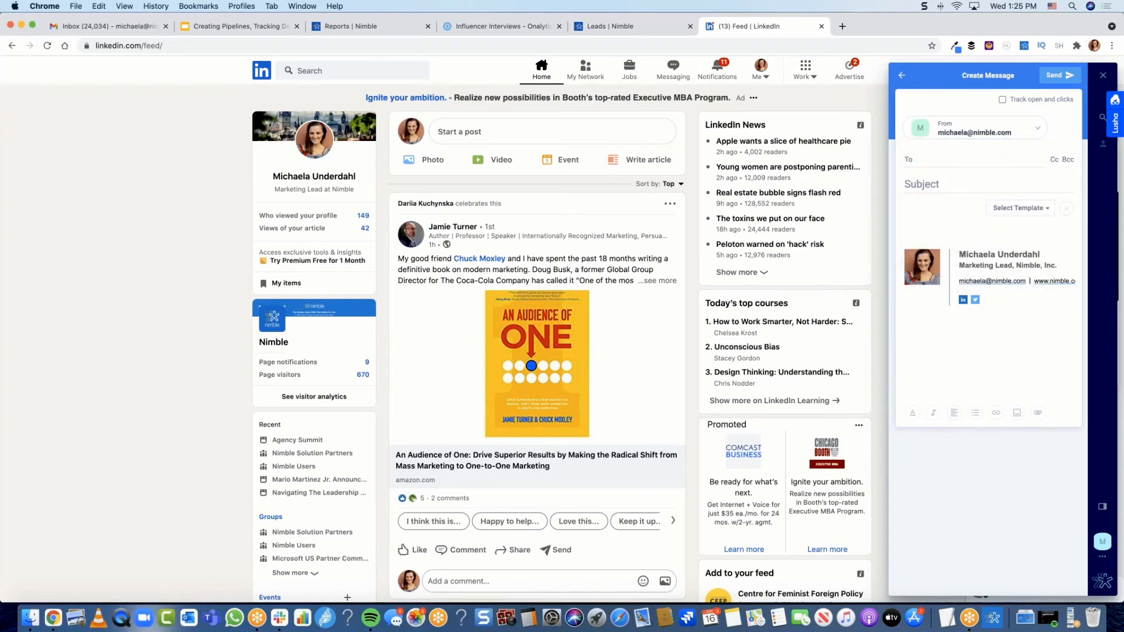
{"action": "left_click", "coordinate": [902, 76]}
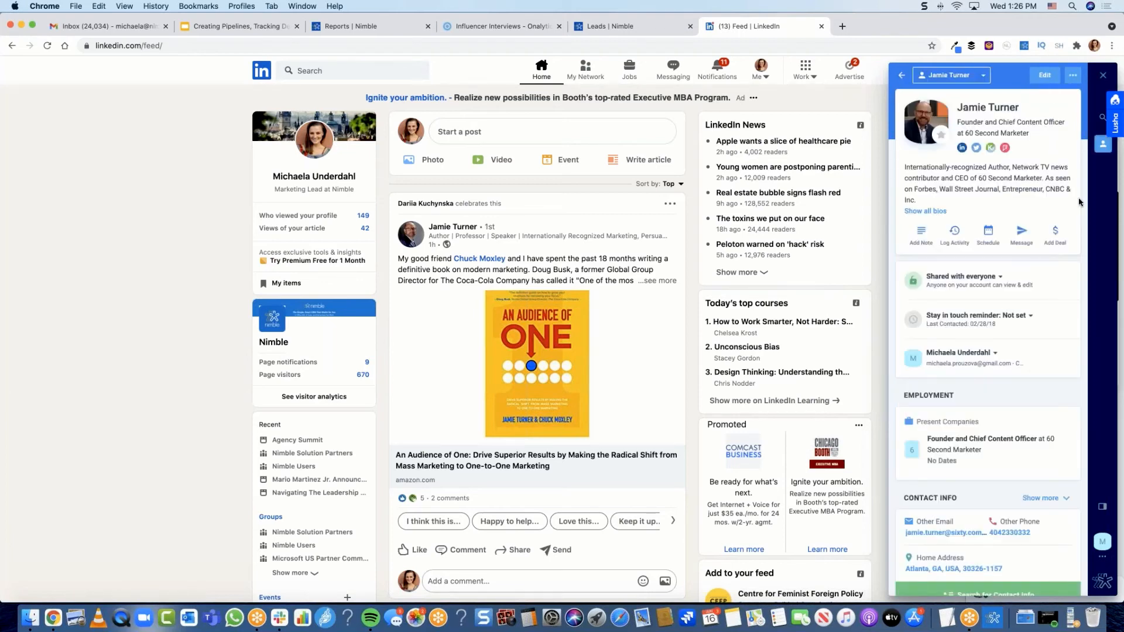
{"action": "left_click", "coordinate": [1057, 239]}
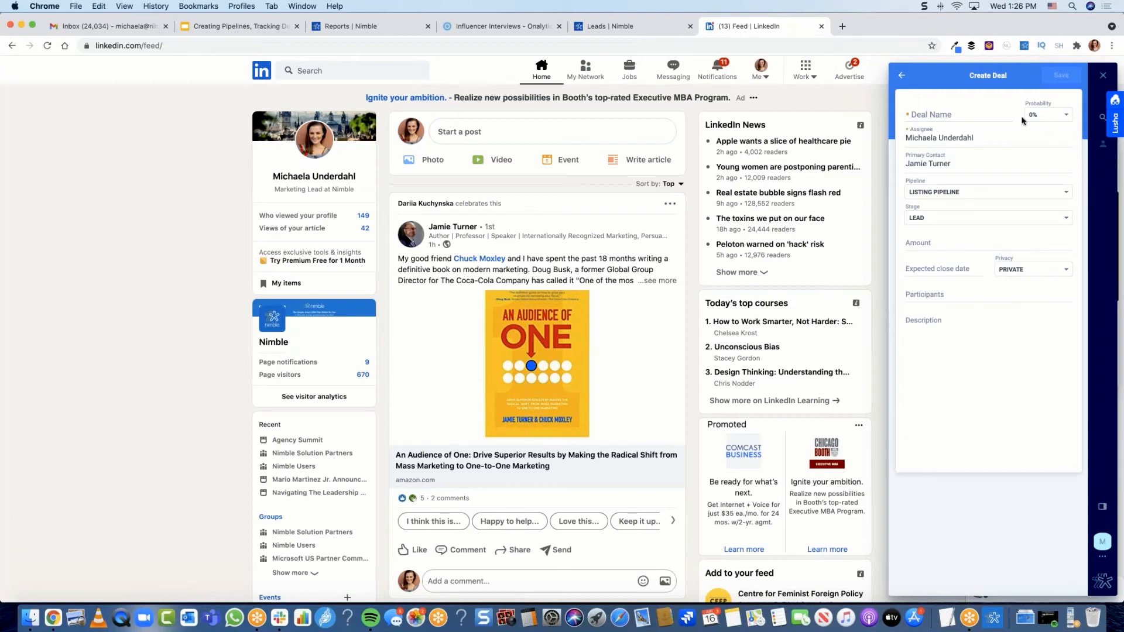
{"action": "left_click", "coordinate": [906, 78]}
Step: In Gmail, open the CEE Startups partnership email, show the recipient's Nimble contact card, then bring Outlook forward
{"action": "left_click", "coordinate": [102, 28]}
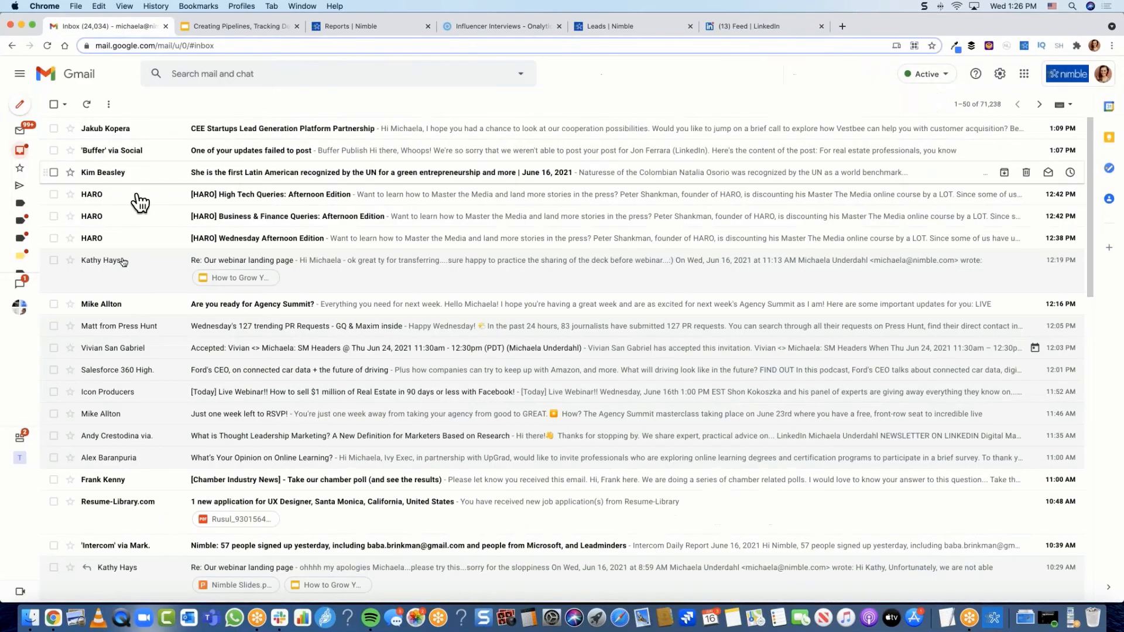
{"action": "left_click", "coordinate": [203, 135]}
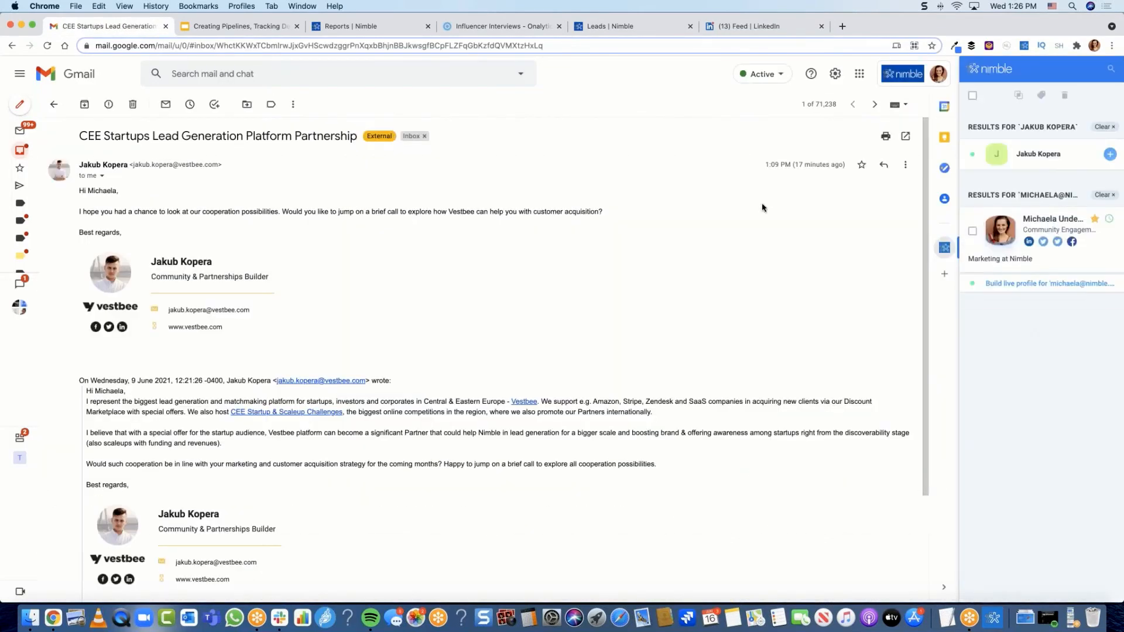
{"action": "left_click", "coordinate": [1079, 220]}
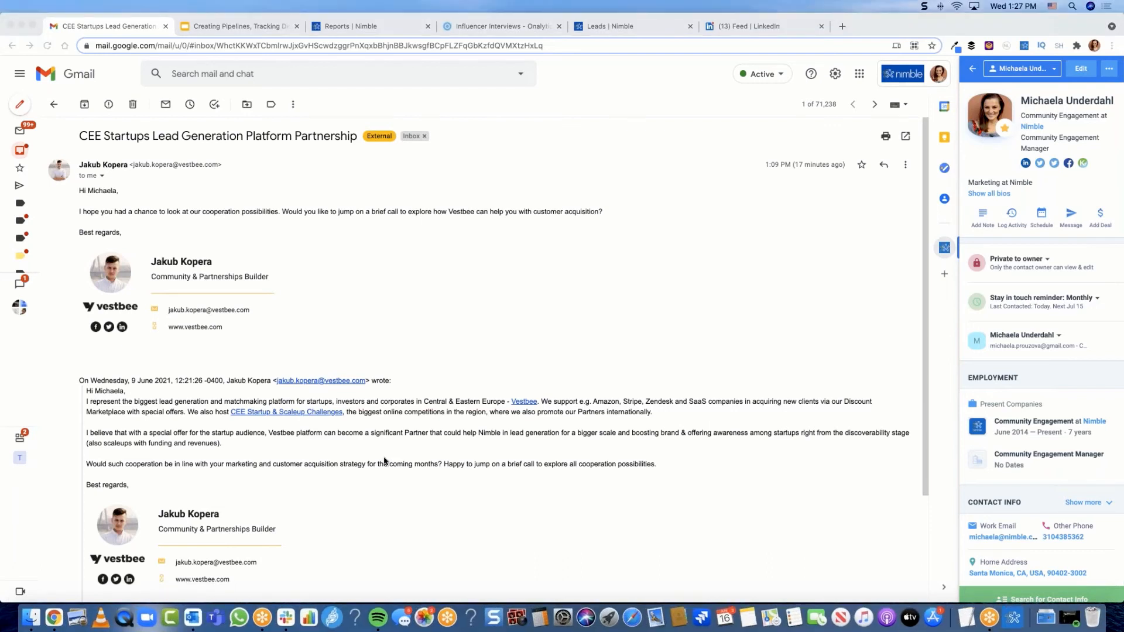
{"action": "left_click", "coordinate": [194, 619]}
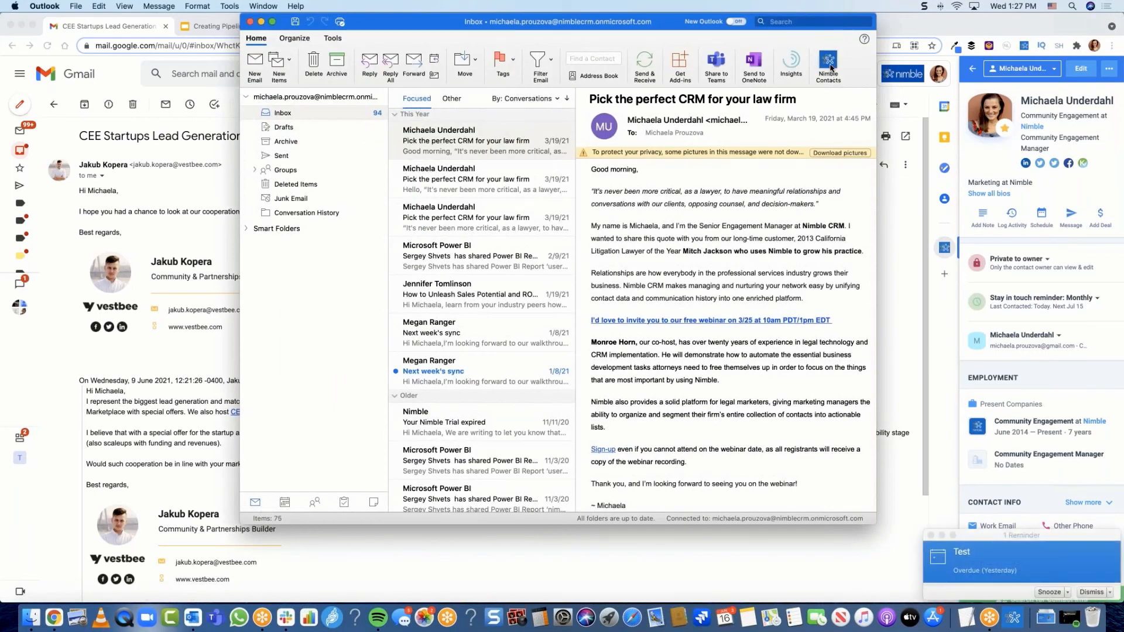
Step: In Outlook's Nimble Contacts pane, start a new deal for the email's sender, then hide Outlook
{"action": "left_click", "coordinate": [830, 68]}
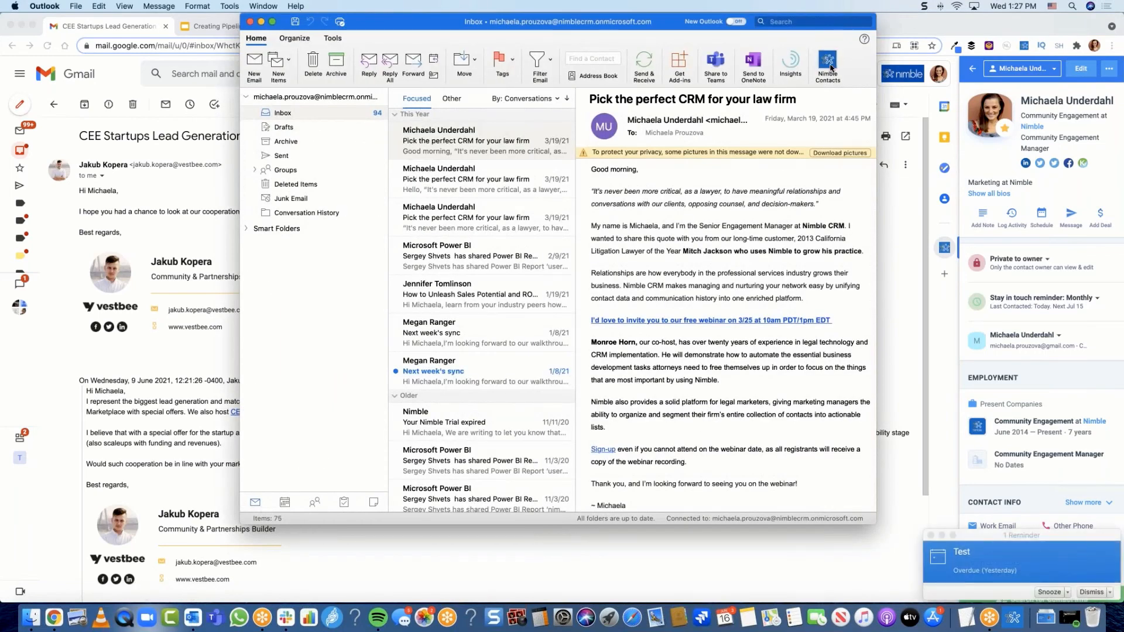
{"action": "left_click_drag", "start_coordinate": [631, 25], "coordinate": [598, 24]}
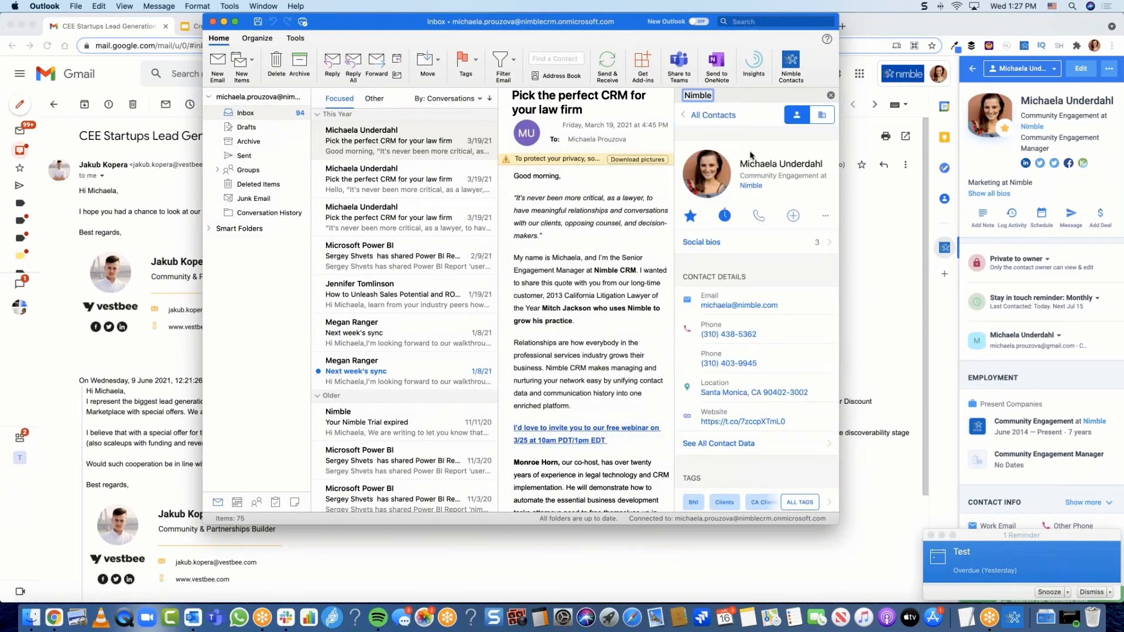
{"action": "left_click", "coordinate": [794, 217]}
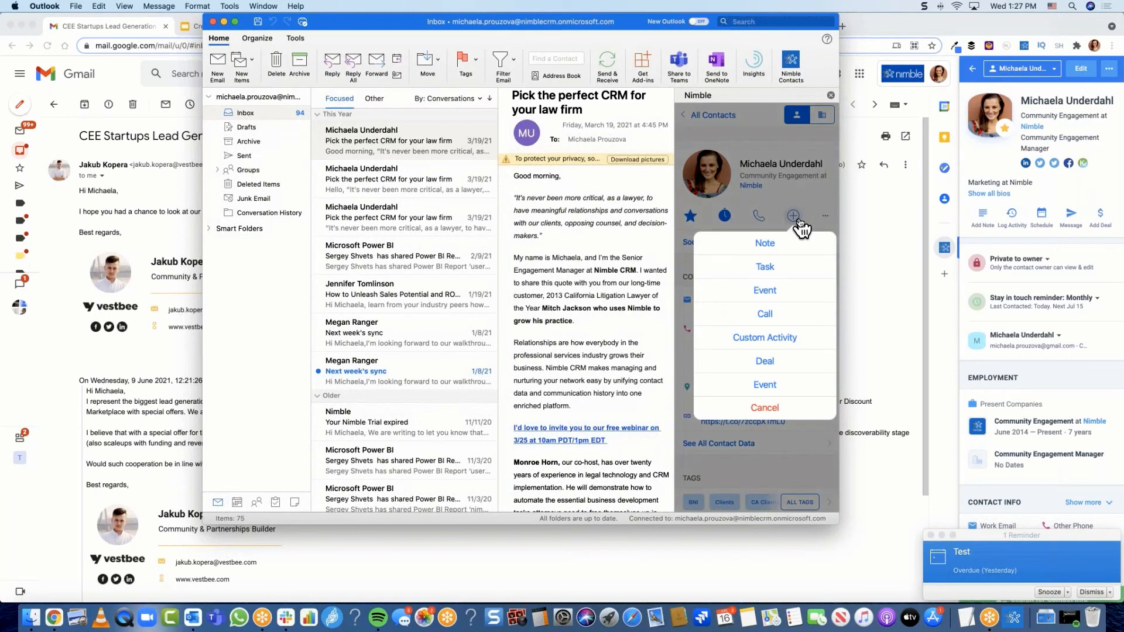
{"action": "left_click", "coordinate": [767, 364]}
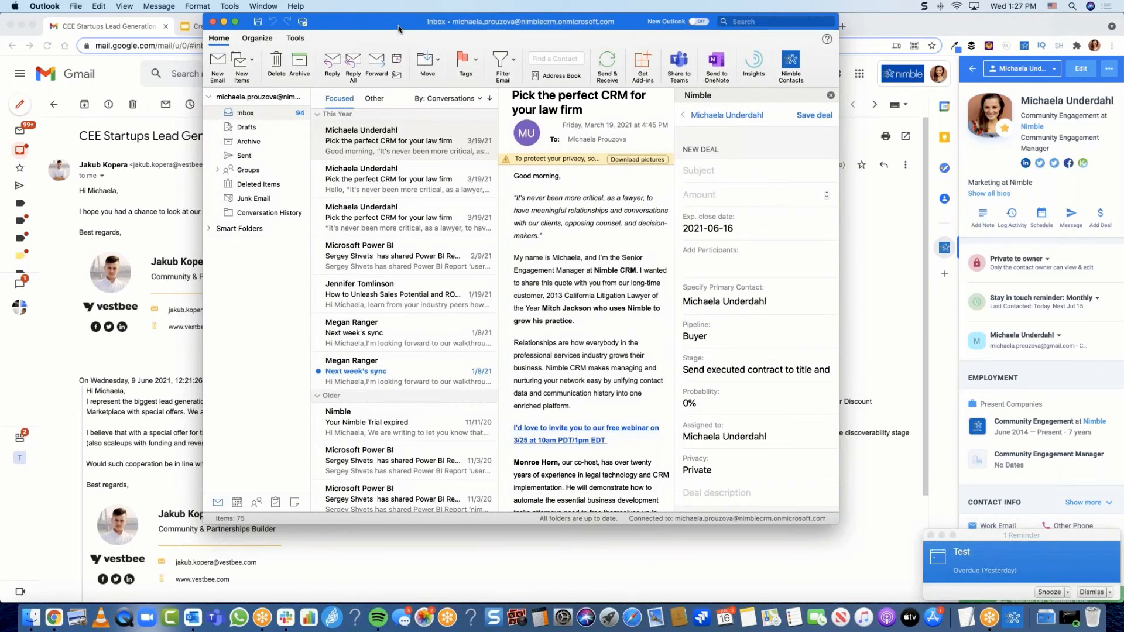
{"action": "left_click", "coordinate": [900, 26]}
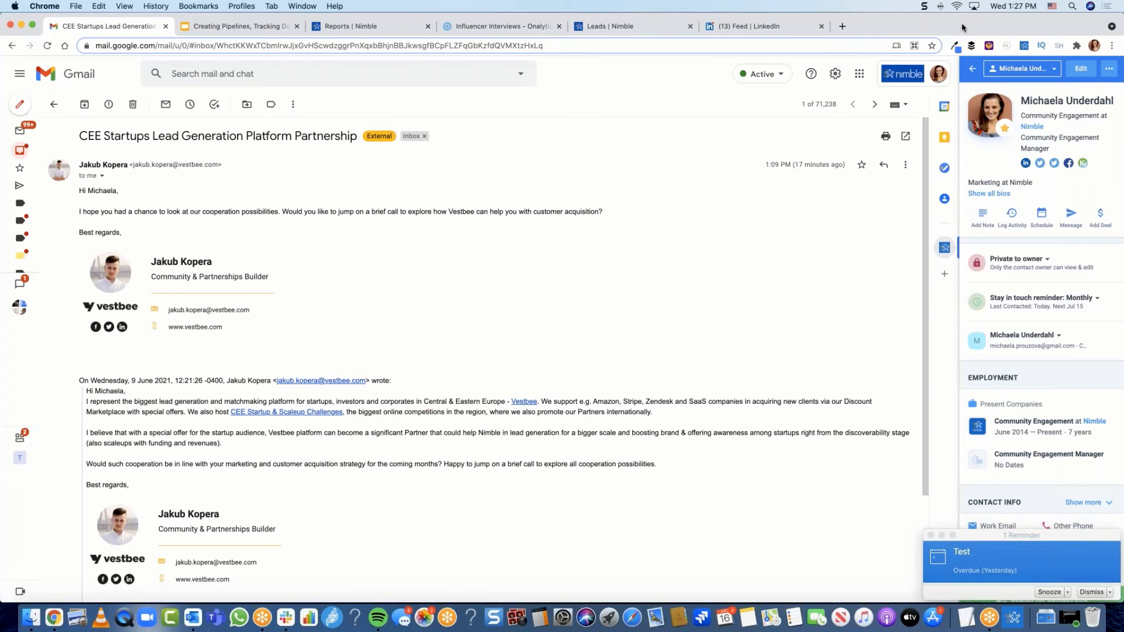
Step: Present the Upcoming Nimble Webinars slide, with its four webinar dates, full-screen in Google Slides
{"action": "left_click", "coordinate": [195, 27]}
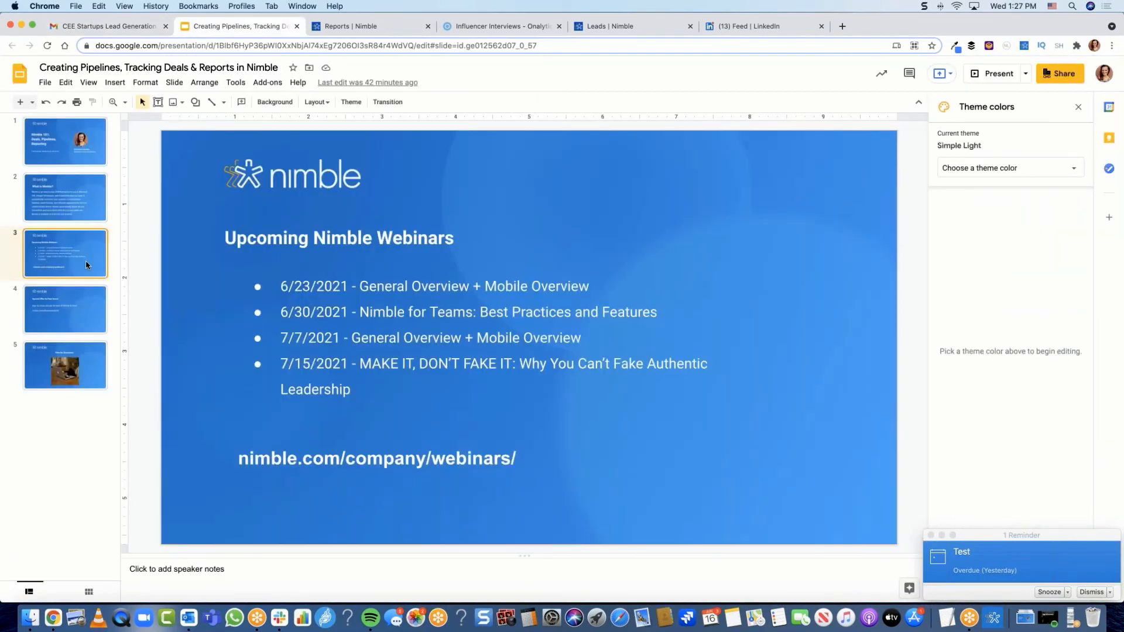
{"action": "left_click", "coordinate": [1003, 74]}
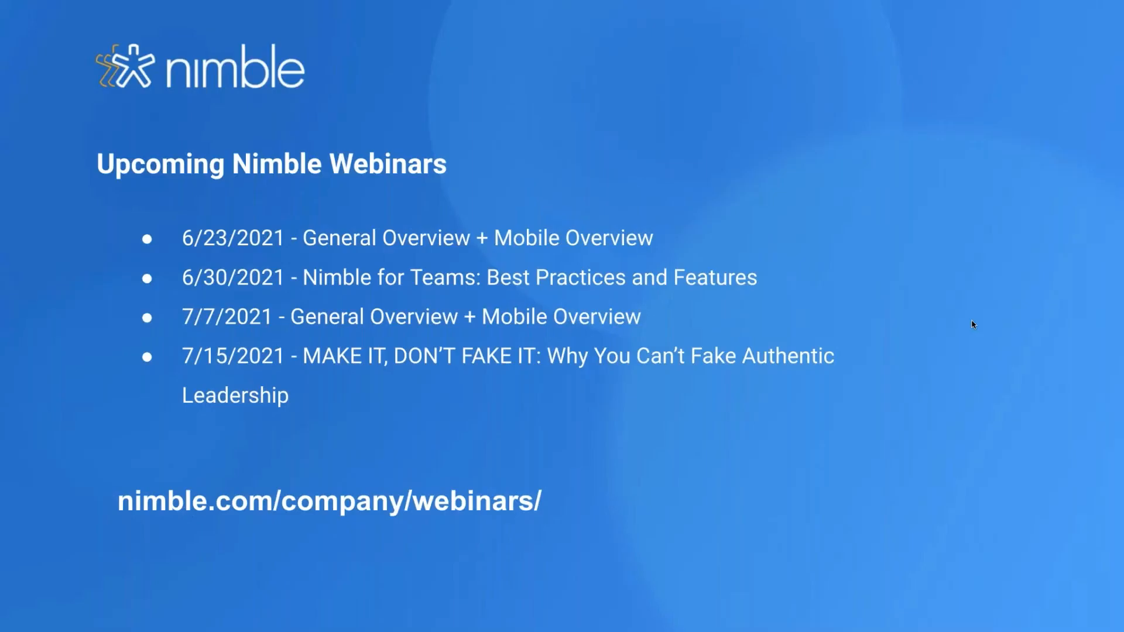
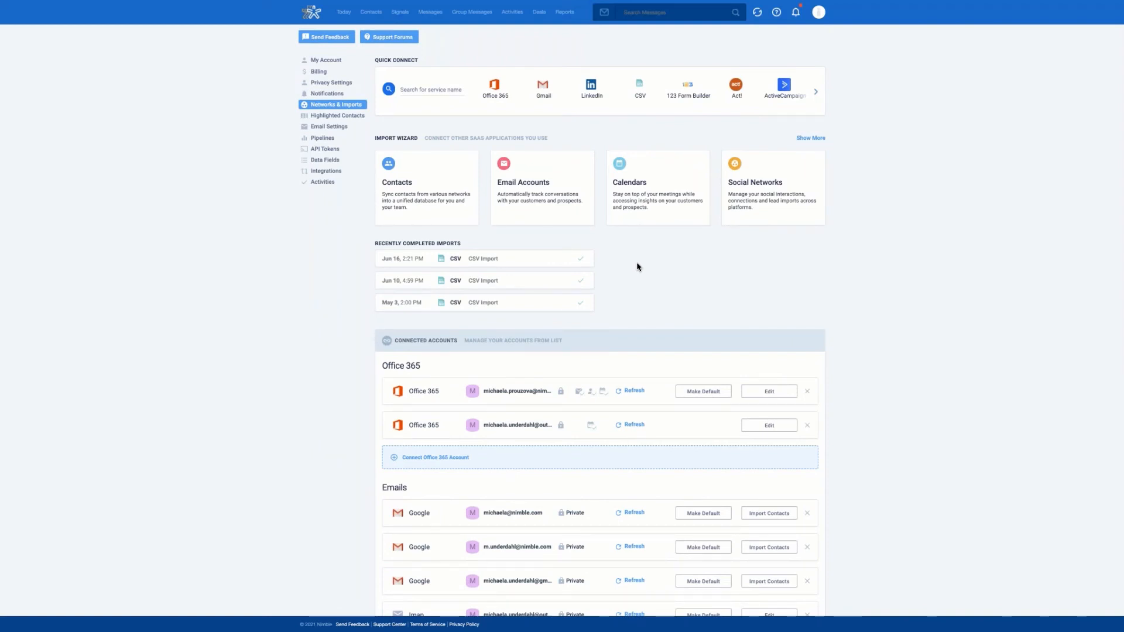
Step: Open the record of Nimble's CEO from the Contacts list's Recently Viewed contacts
{"action": "left_click", "coordinate": [368, 18]}
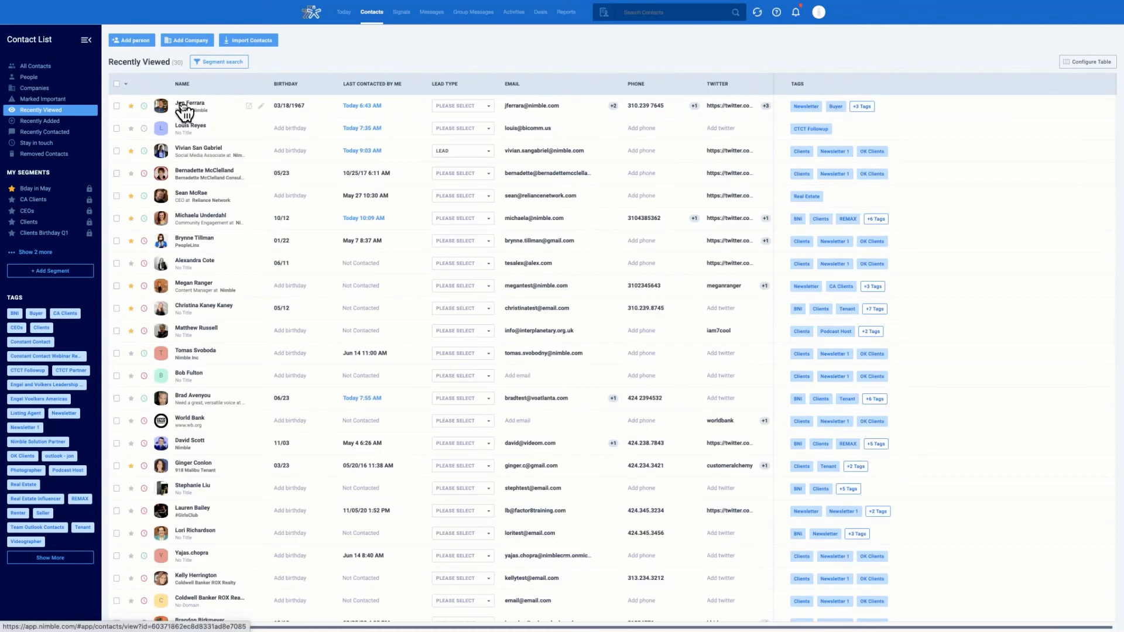
{"action": "left_click", "coordinate": [181, 108]}
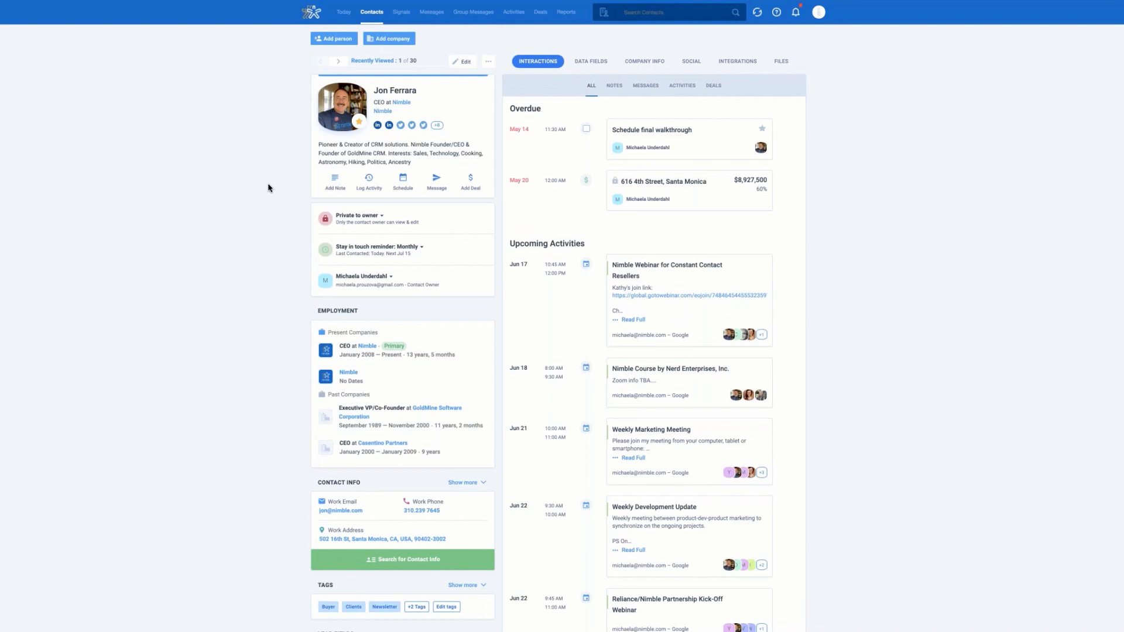
Step: Review the contact's Data Fields and SFTH Info group, then go back to the 30-contact Recently Viewed list
{"action": "left_click", "coordinate": [606, 67]}
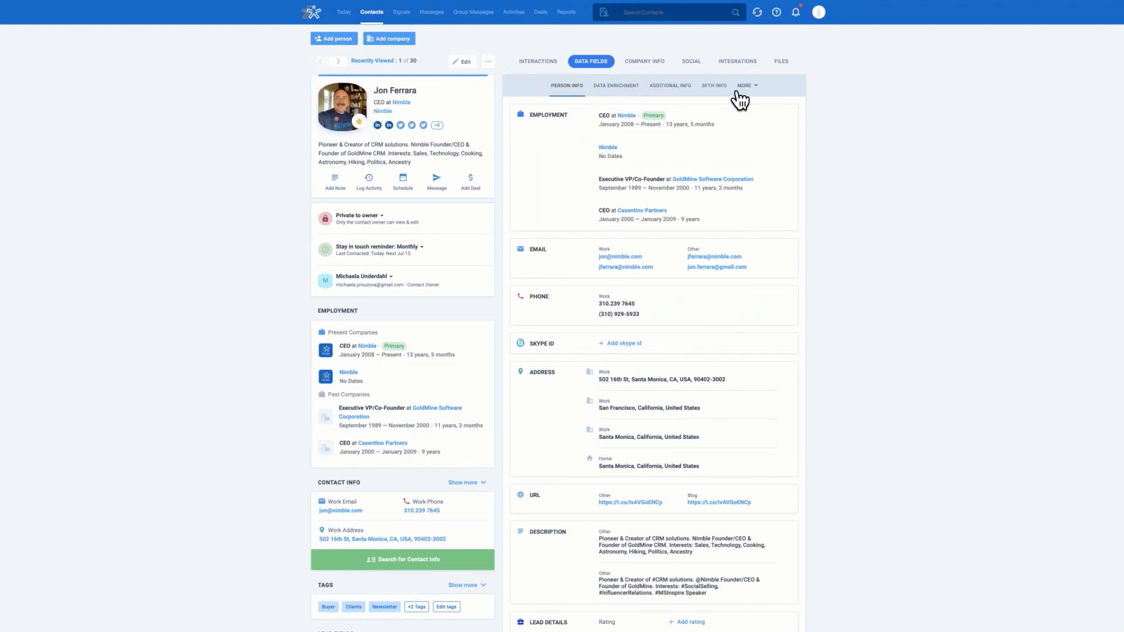
{"action": "left_click", "coordinate": [715, 88]}
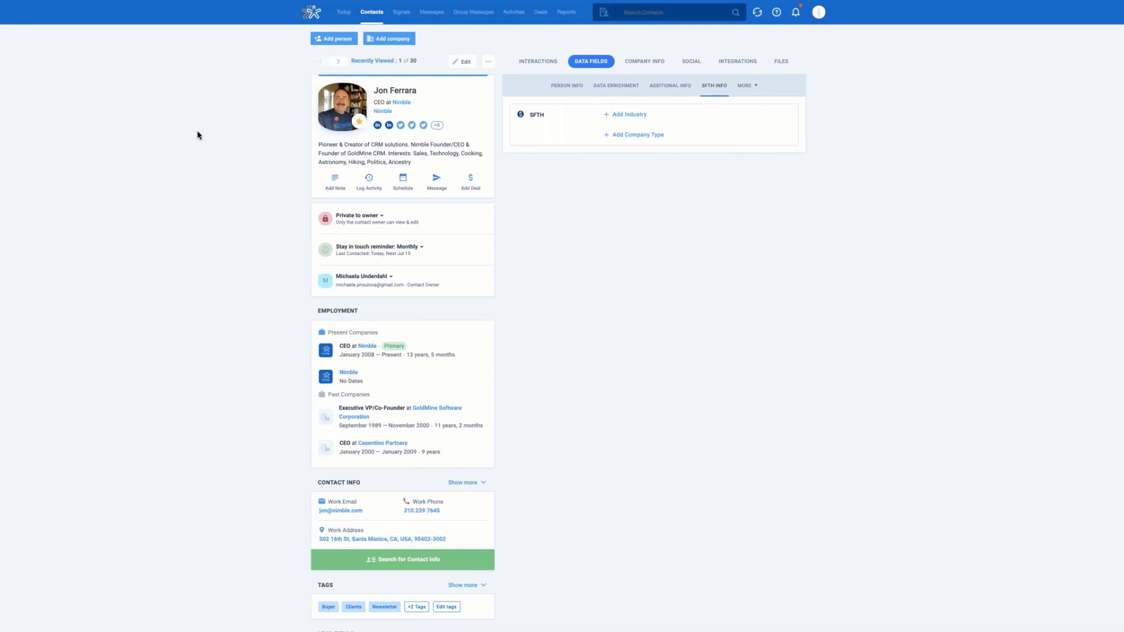
{"action": "left_click", "coordinate": [379, 16]}
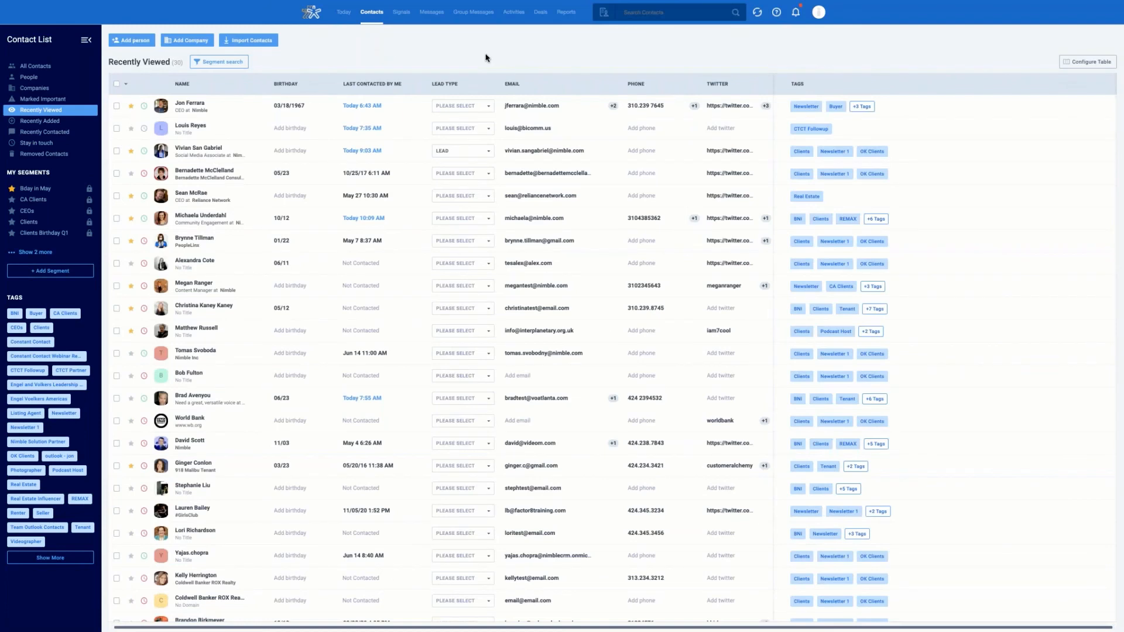
{"action": "left_click", "coordinate": [540, 13]}
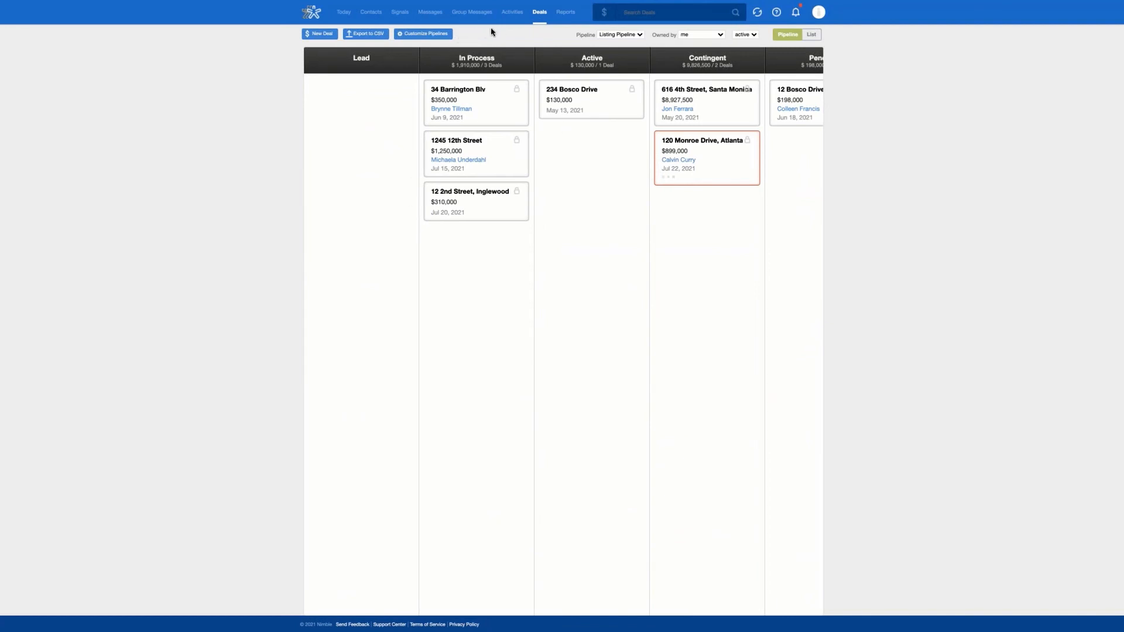
{"action": "left_click", "coordinate": [371, 14]}
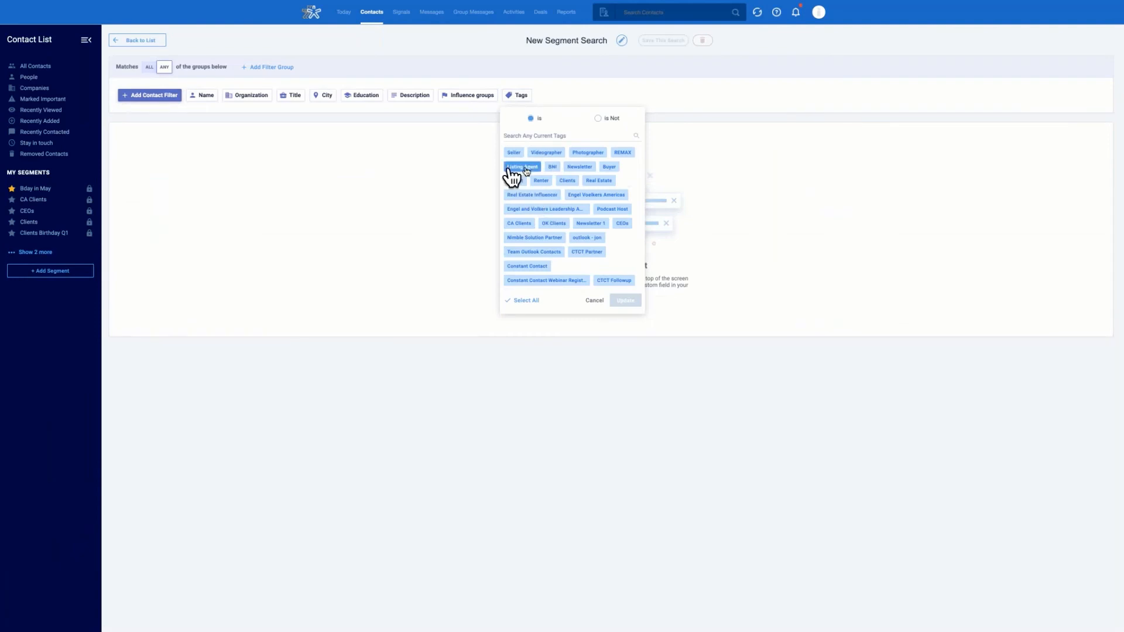
Step: Filter the new segment search on the Newsletter tag, yielding 15 matching contacts and companies
{"action": "left_click", "coordinate": [579, 168]}
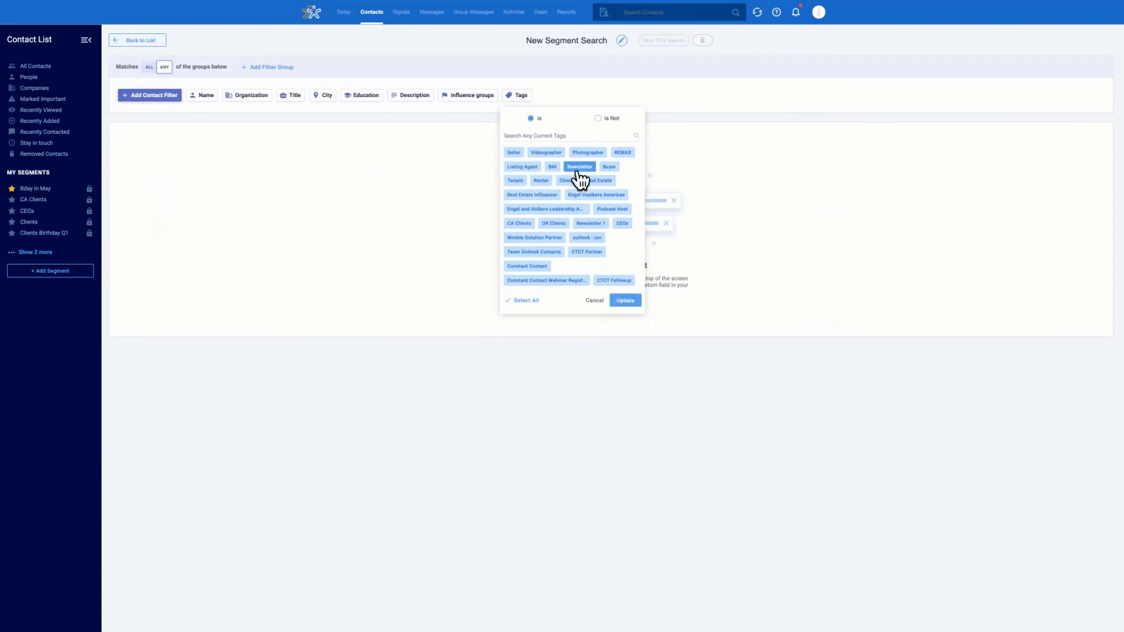
{"action": "left_click", "coordinate": [624, 301]}
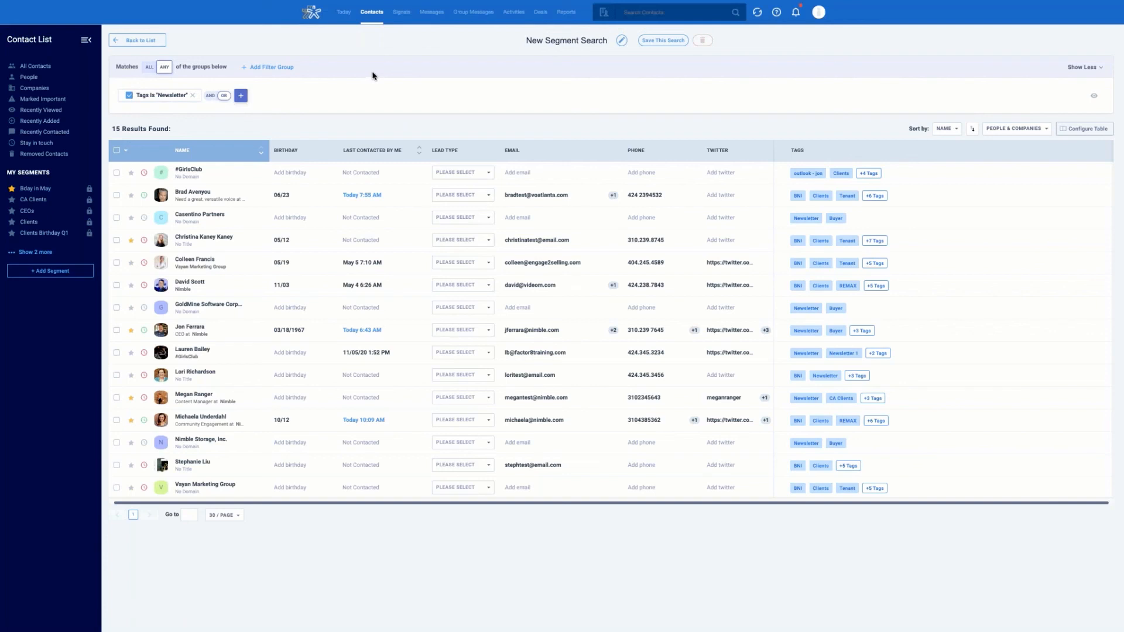
{"action": "mouse_move", "coordinate": [33, 23]}
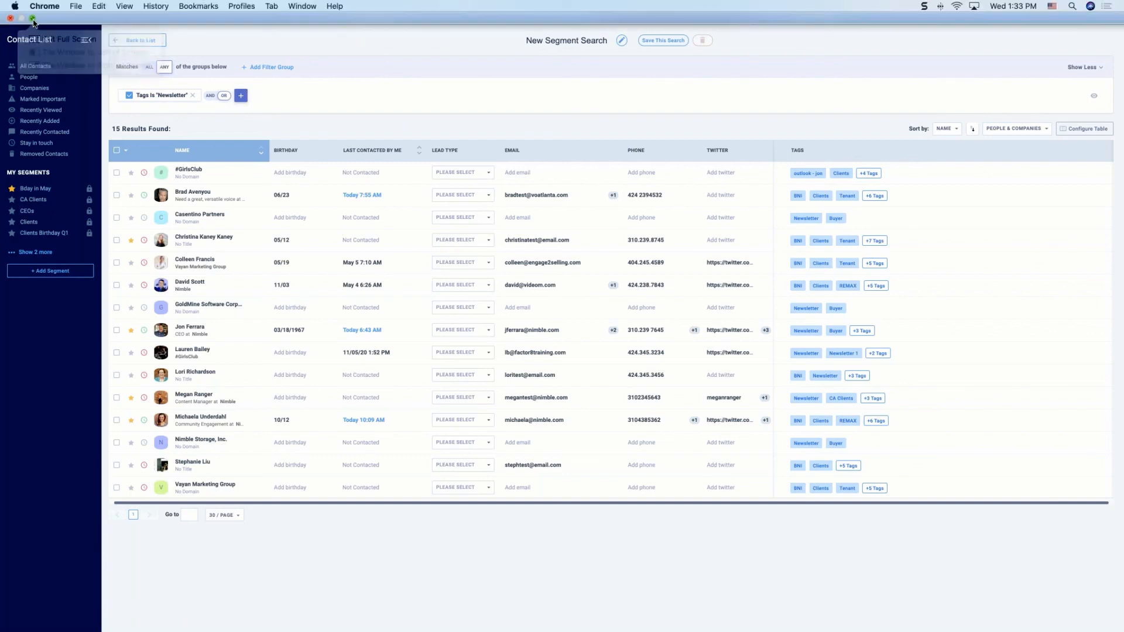
Step: Leave browser full screen and present the 'Time for Questions!' slide with its cat GIF
{"action": "left_click", "coordinate": [33, 18]}
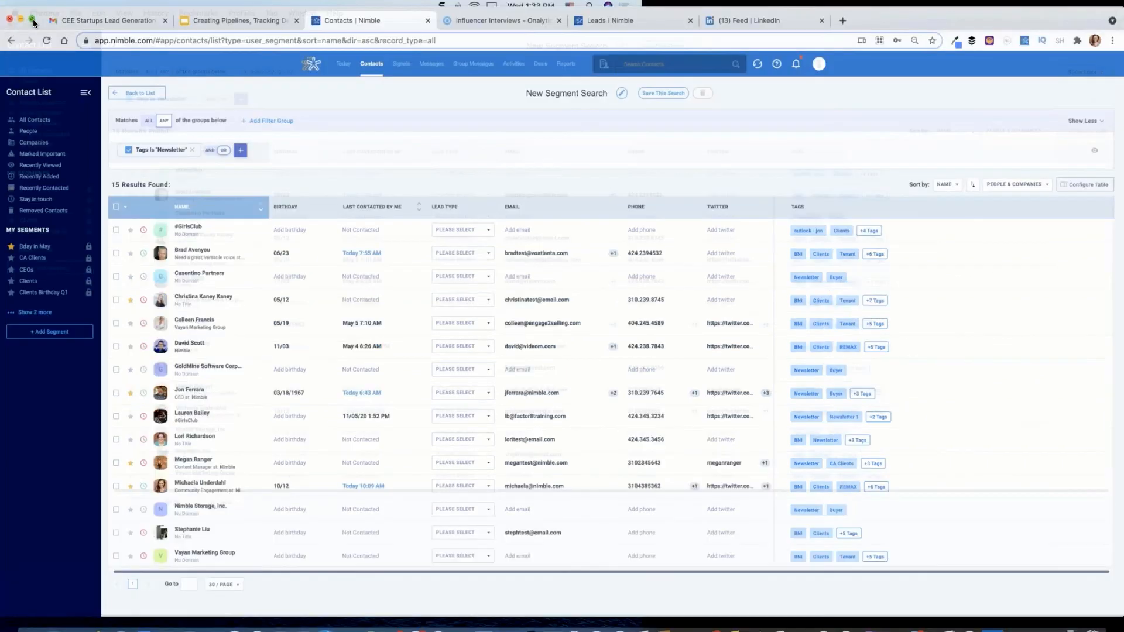
{"action": "left_click", "coordinate": [240, 26]}
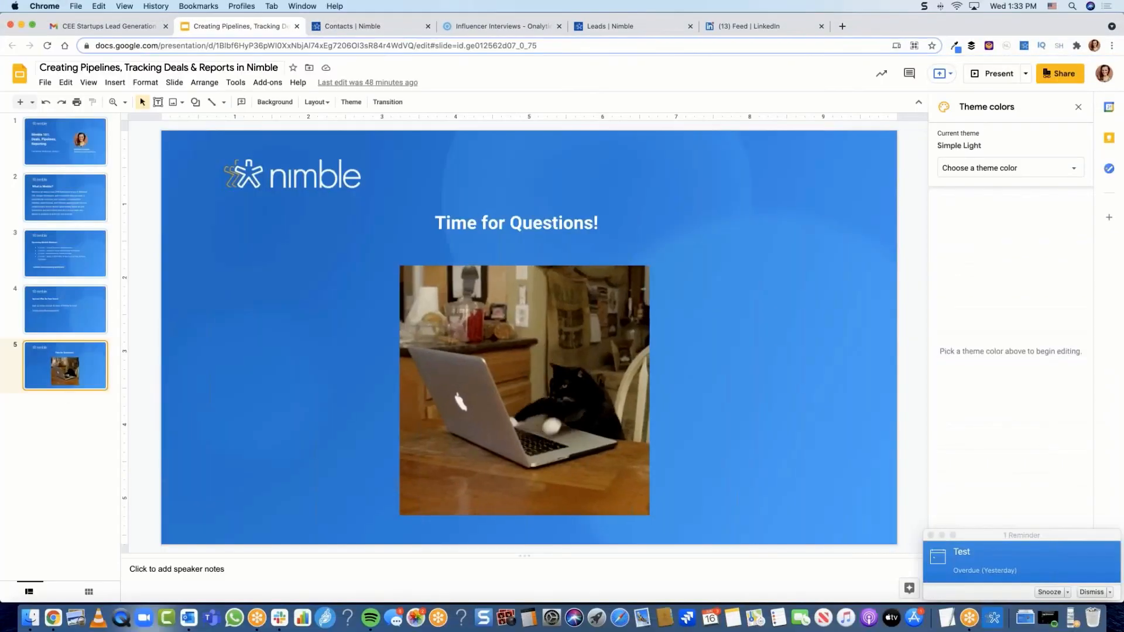
{"action": "left_click", "coordinate": [1019, 74]}
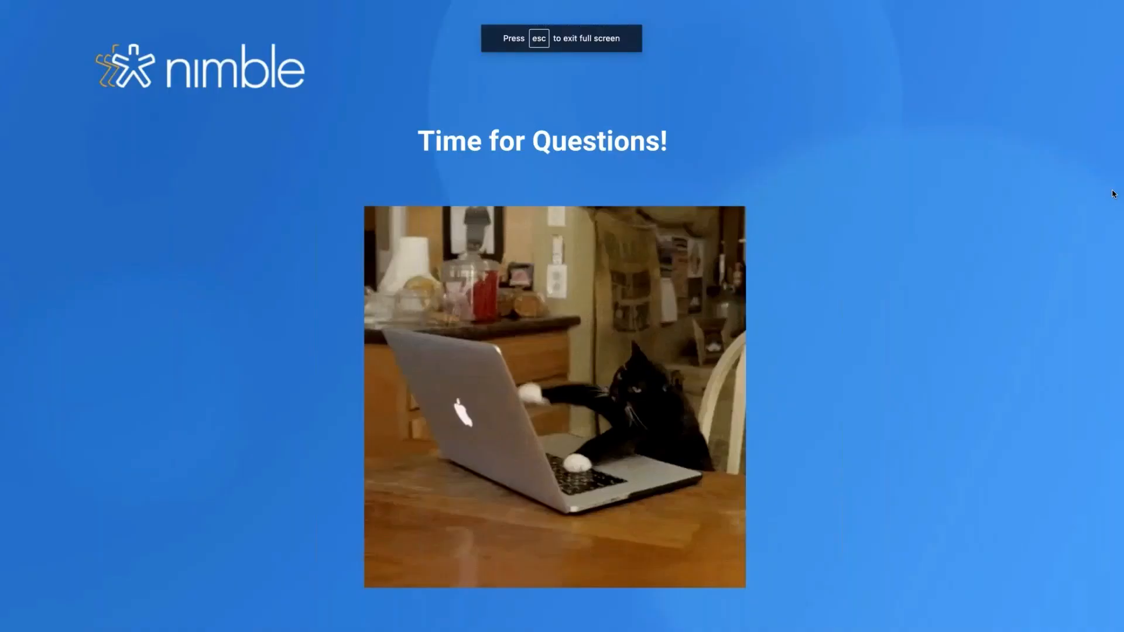